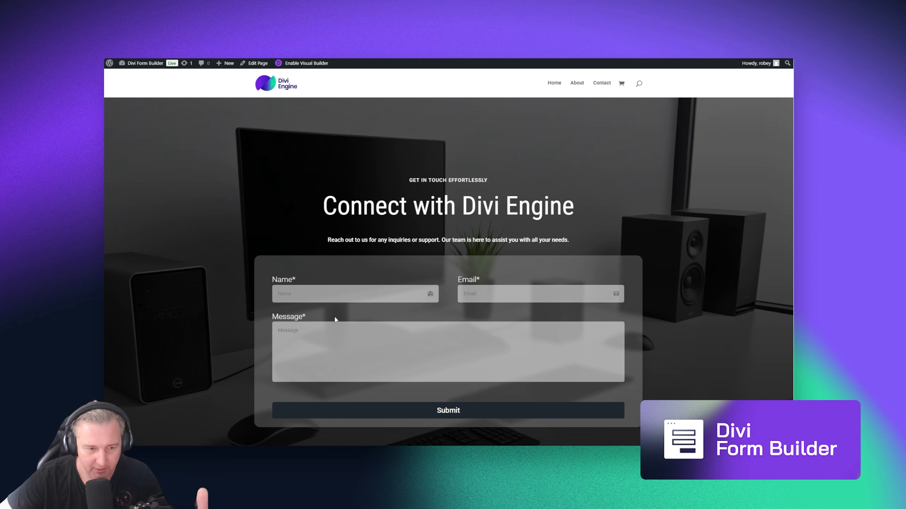
Click into the Name field of the Connect with Divi Engine contact form
left_click(354, 296)
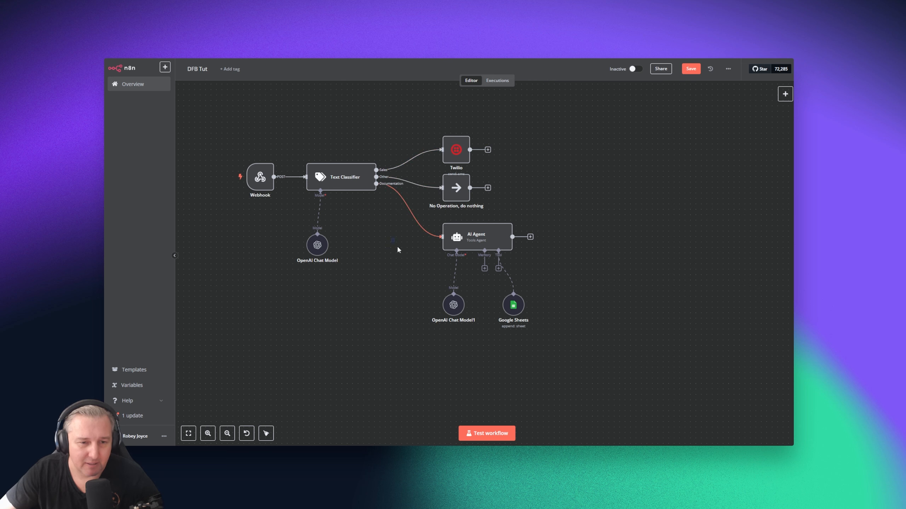
Pan the DFB Tut canvas to trace the flow from the Webhook node through its branches
left_click_drag(391, 239, 412, 284)
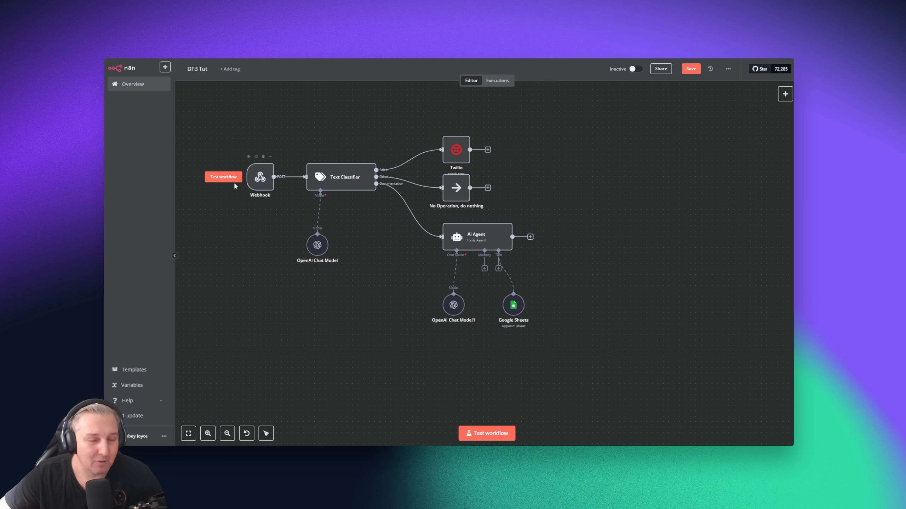
mouse_move(260, 178)
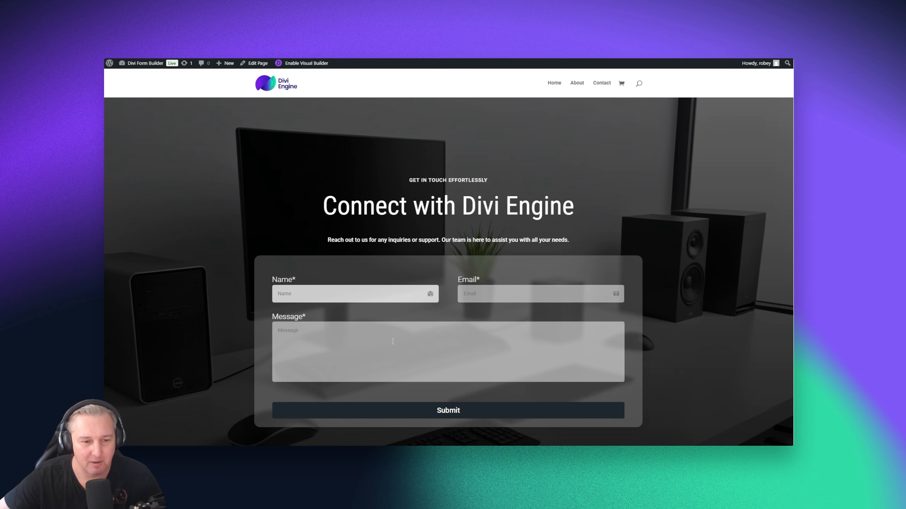
Submit the form with a name, e-mail and 'I am interested in Divi BodyCommerce, can I please have a coupon?'
type("Robey")
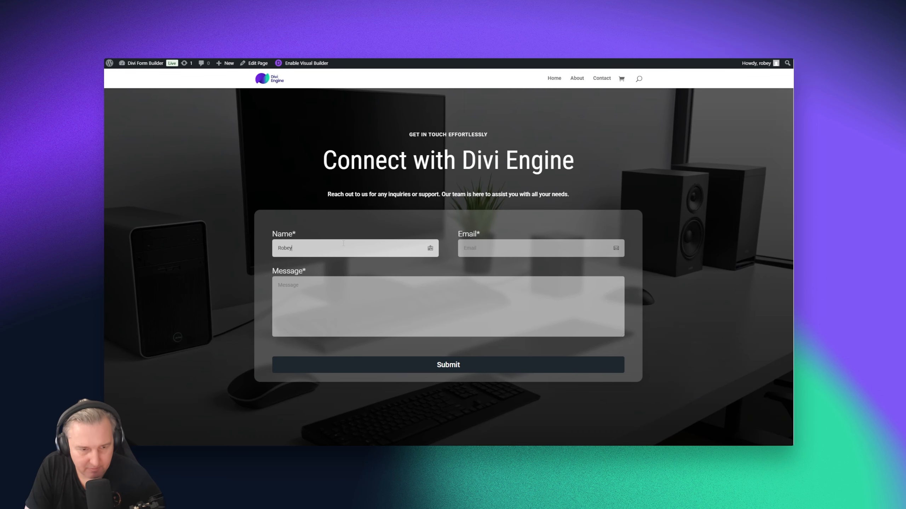
key("Tab")
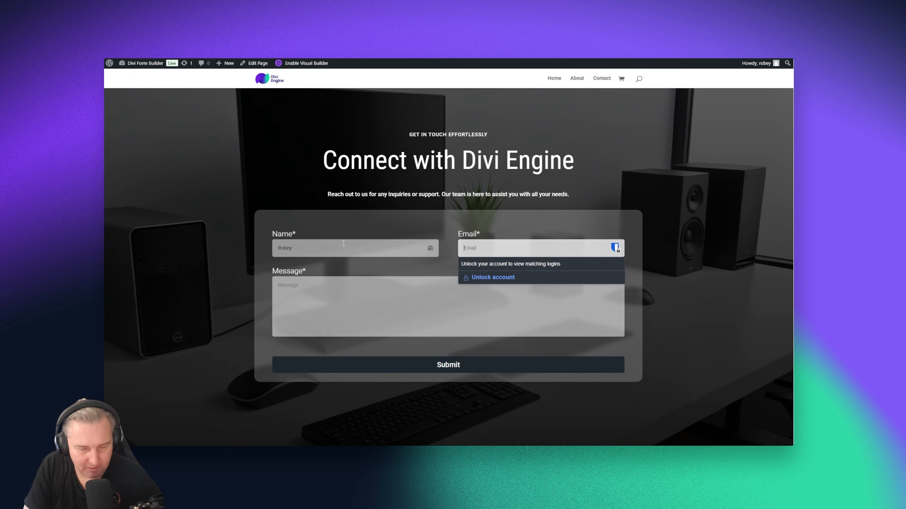
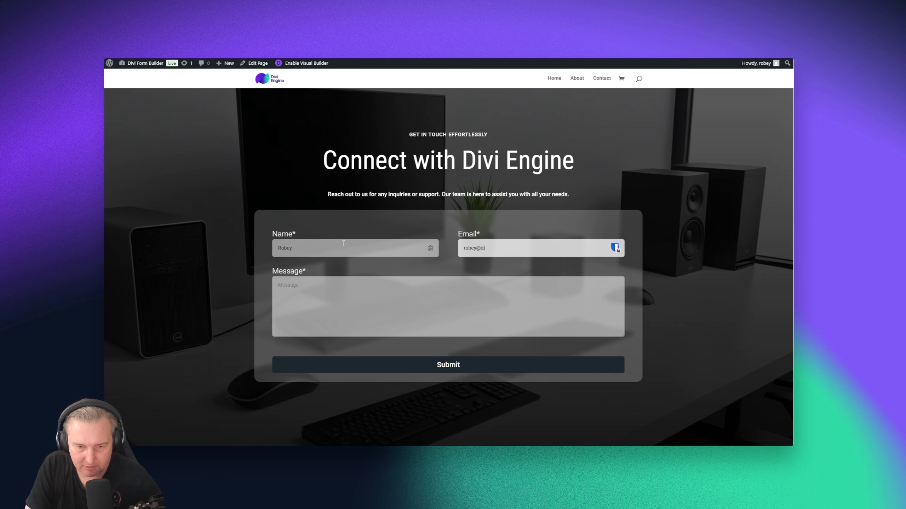
key("Tab")
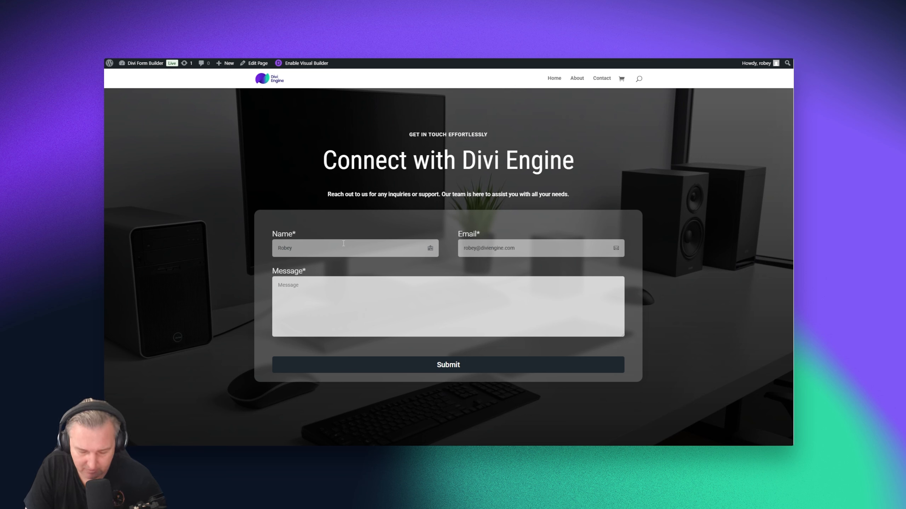
type("I am ")
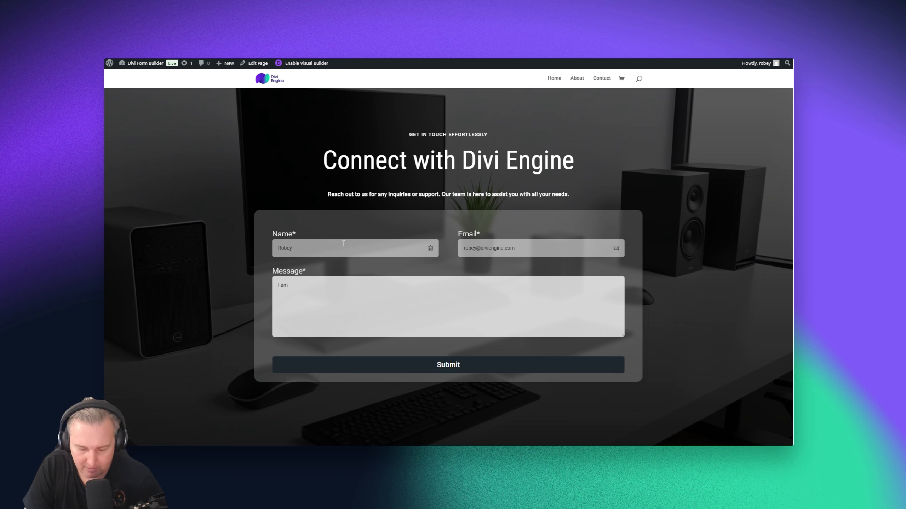
type("interested in Divi ")
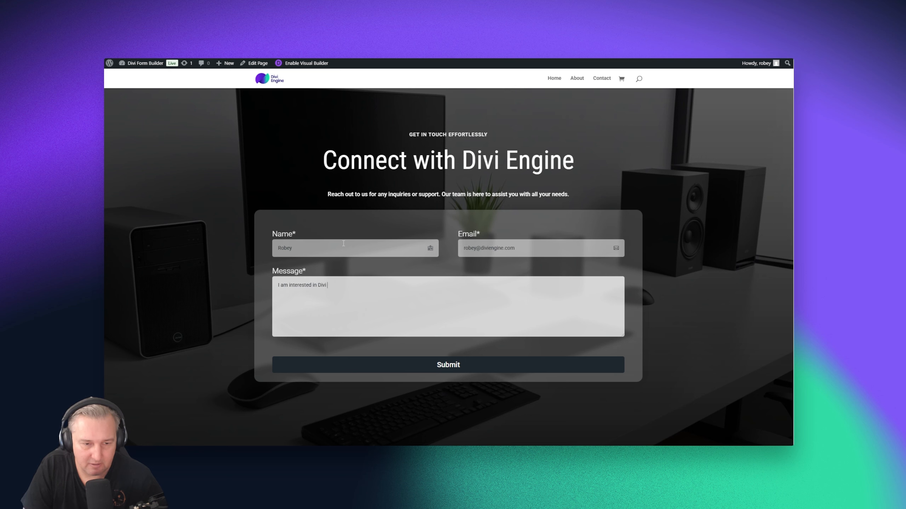
type("BodyCommerc")
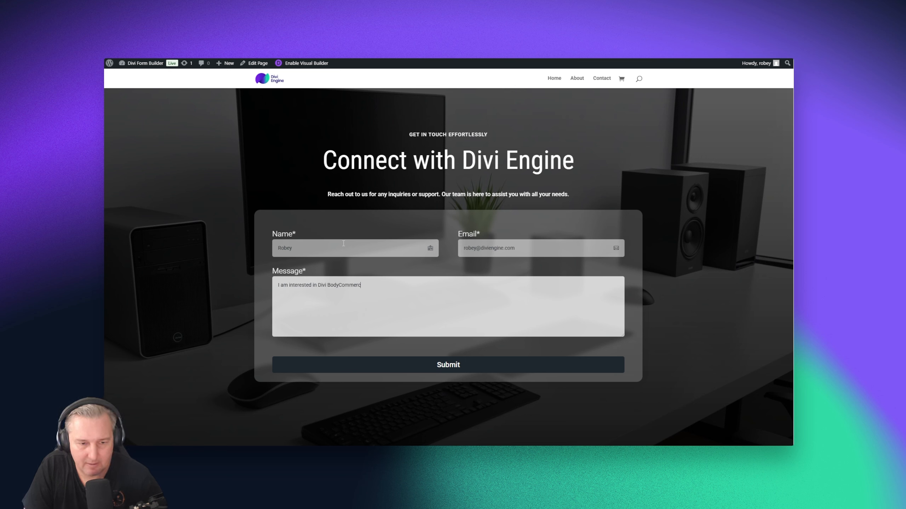
type("e, can I please have a coupon?")
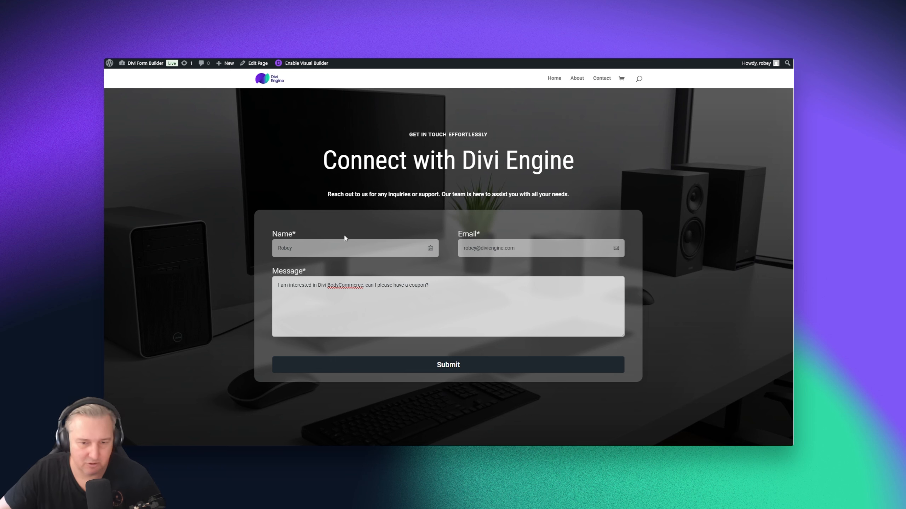
left_click(448, 366)
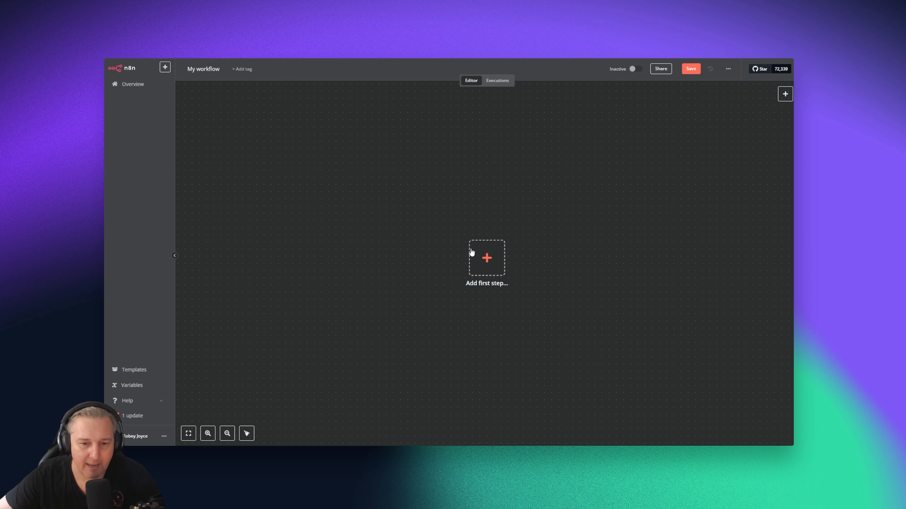
Add an On webhook call trigger as the workflow's first step
left_click(489, 267)
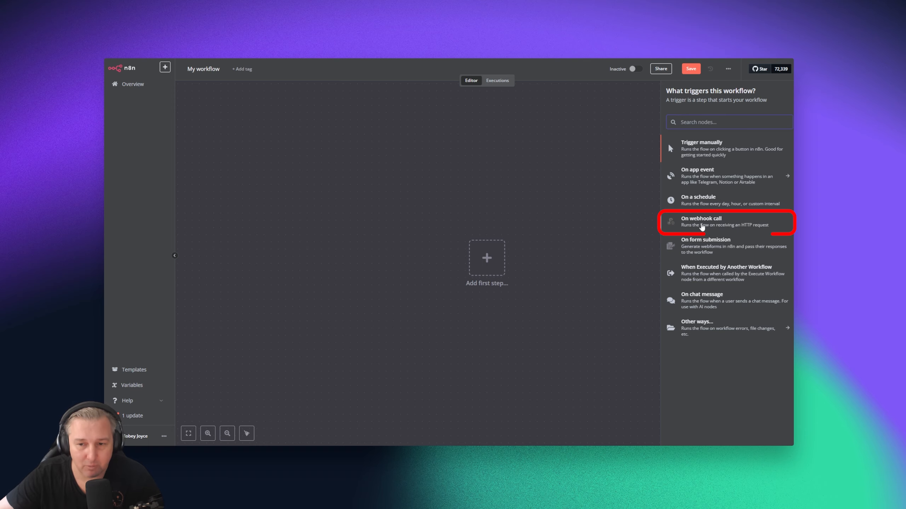
left_click(701, 223)
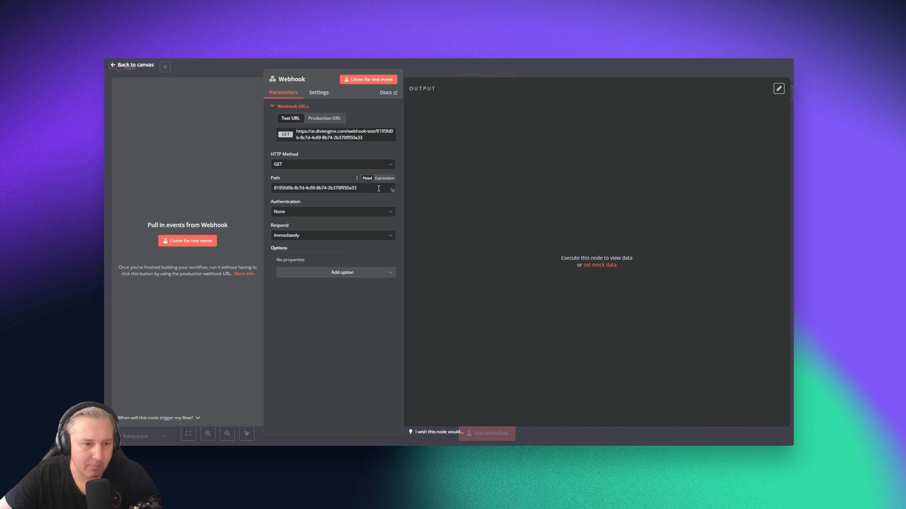
Set the Webhook HTTP method to POST and copy its test URL, comparing it with the production URL
left_click(324, 164)
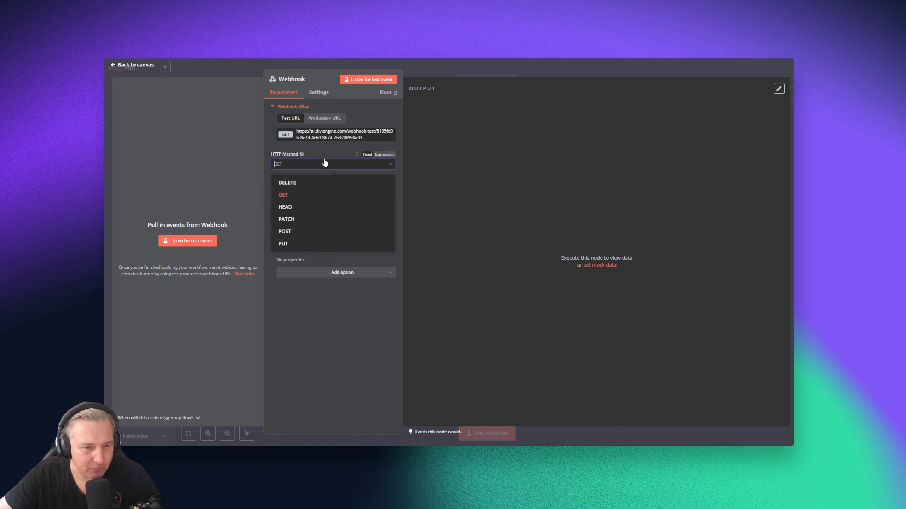
left_click(317, 231)
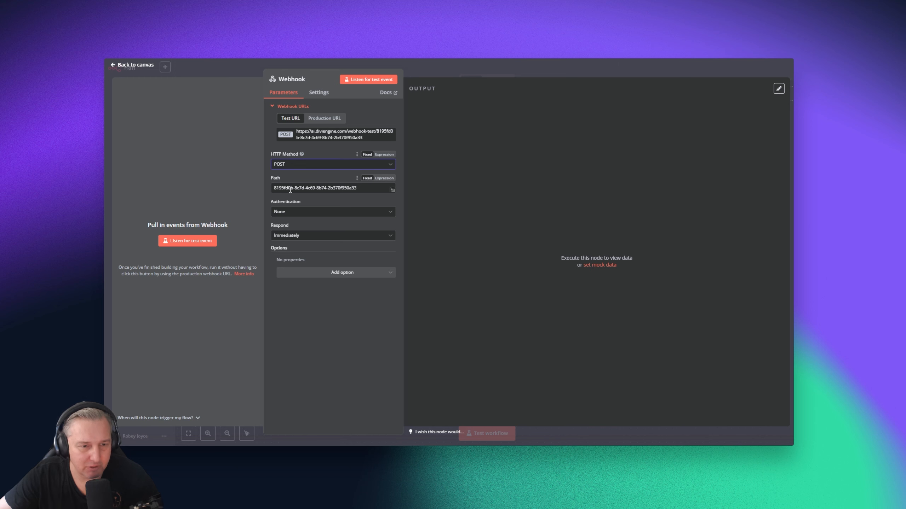
left_click(322, 140)
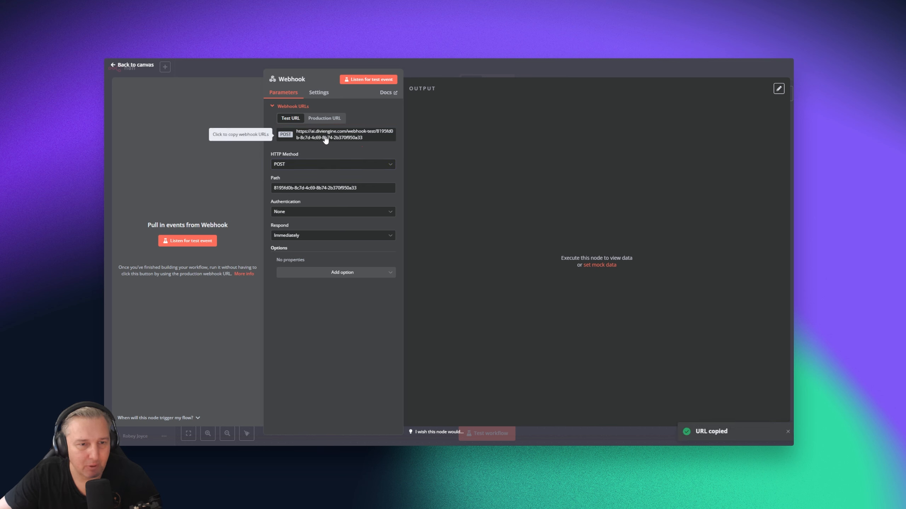
left_click(324, 118)
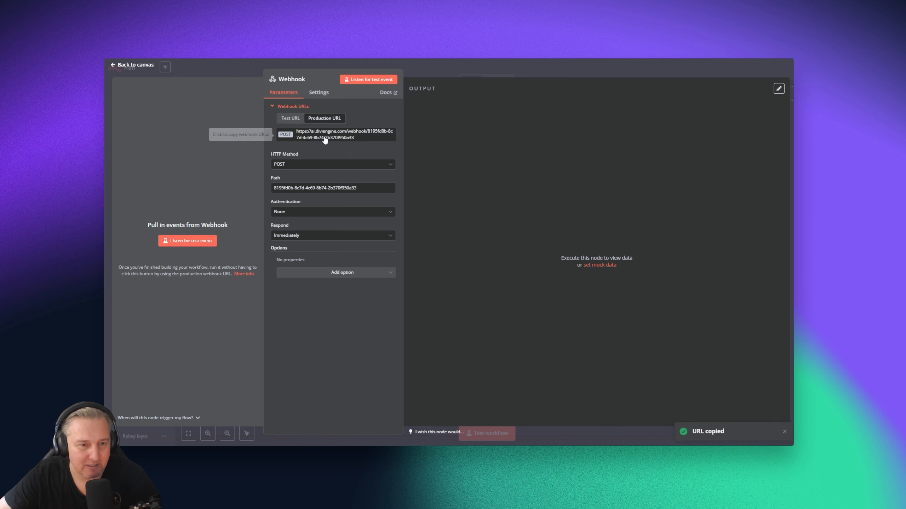
left_click(321, 140)
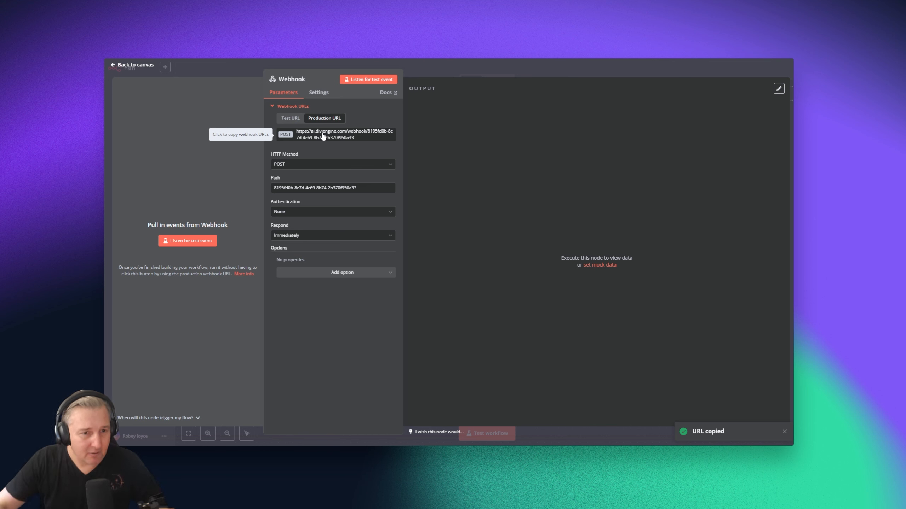
left_click(299, 118)
left_click(339, 134)
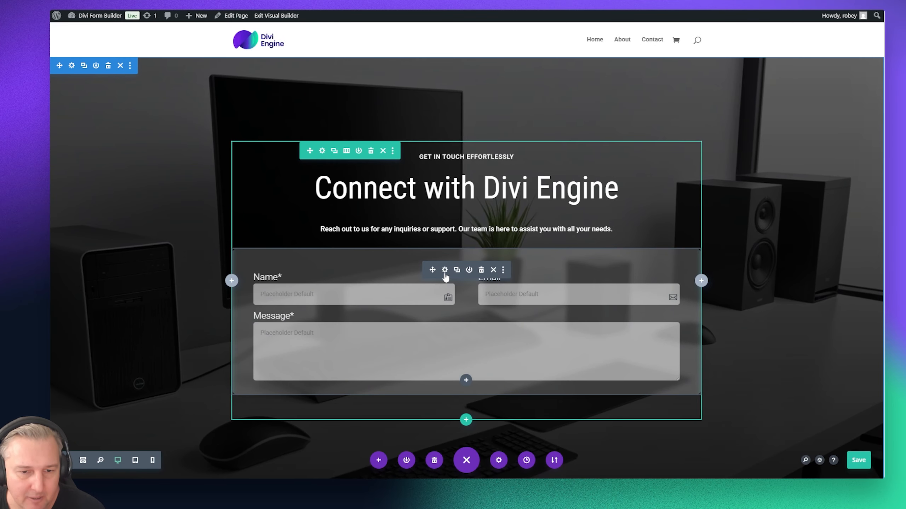
In the form module's Extra settings, switch Send to Zapier to YES and paste the n8n test URL
left_click(445, 271)
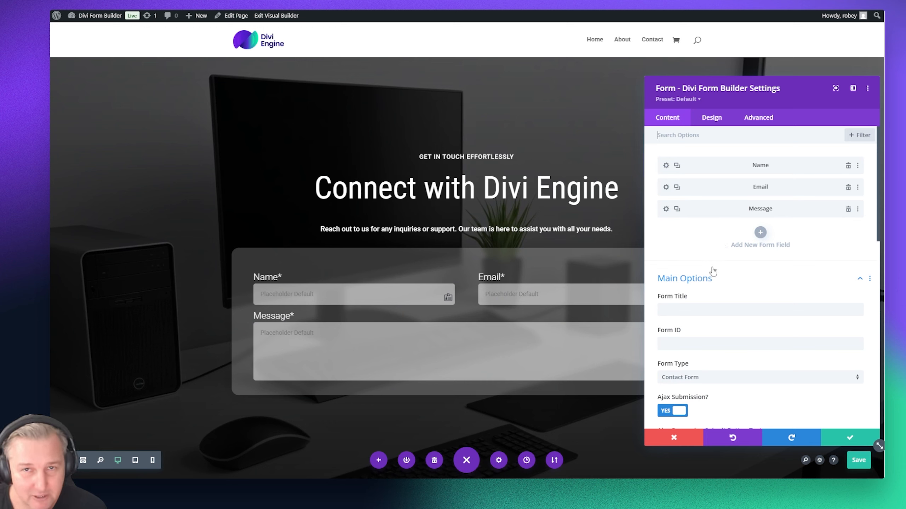
scroll(717, 279, "down", 3)
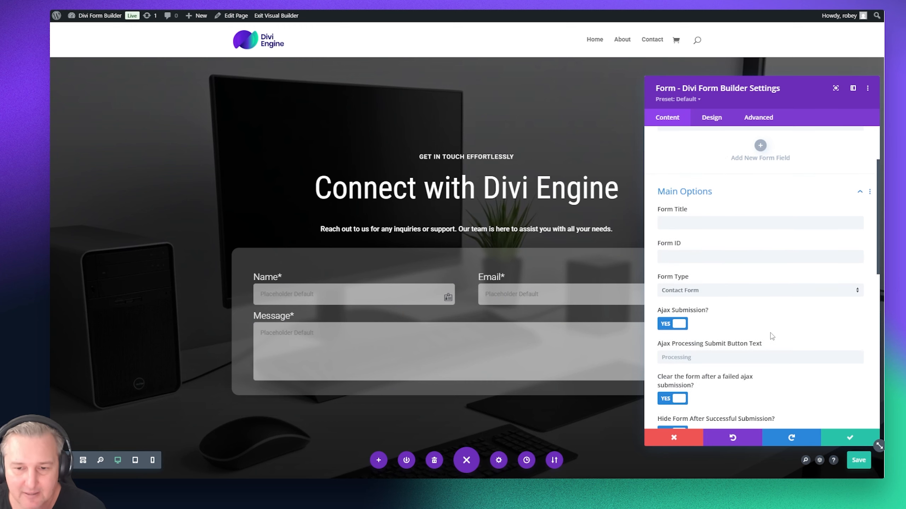
scroll(763, 328, "down", 7)
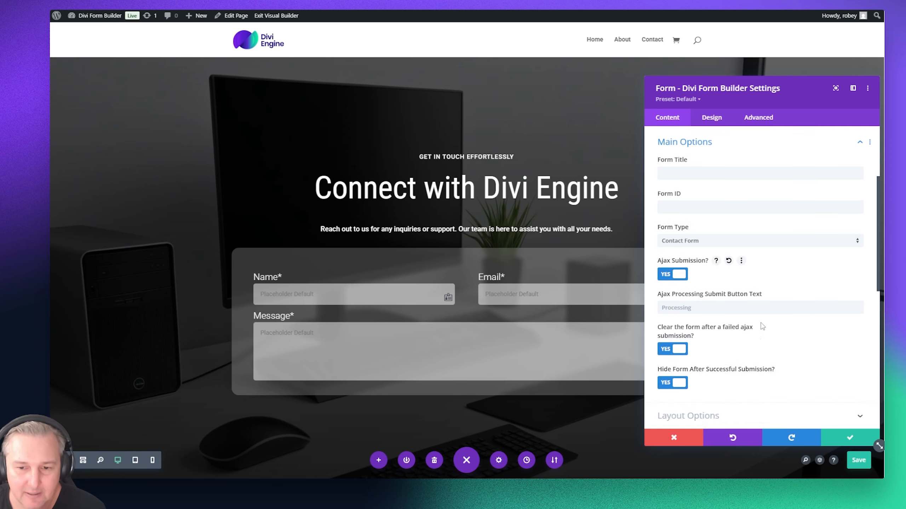
scroll(761, 316, "down", 2)
scroll(760, 310, "down", 5)
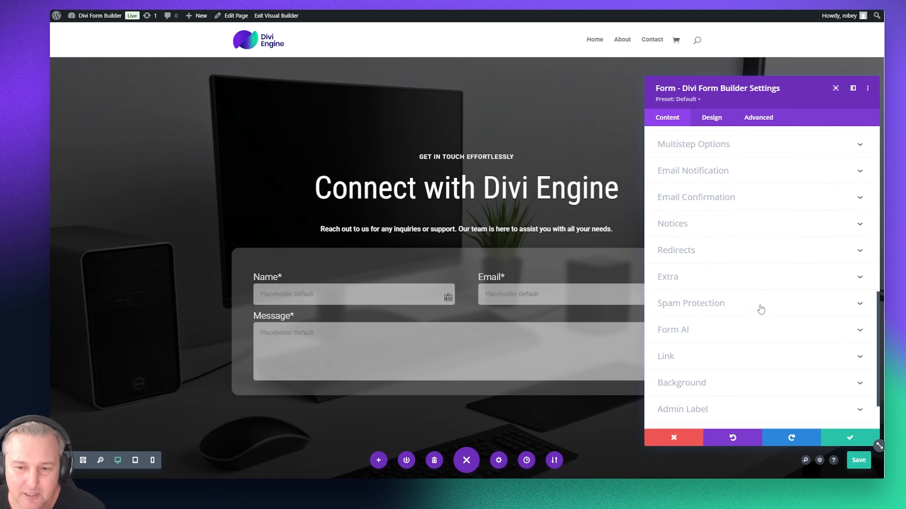
left_click(690, 280)
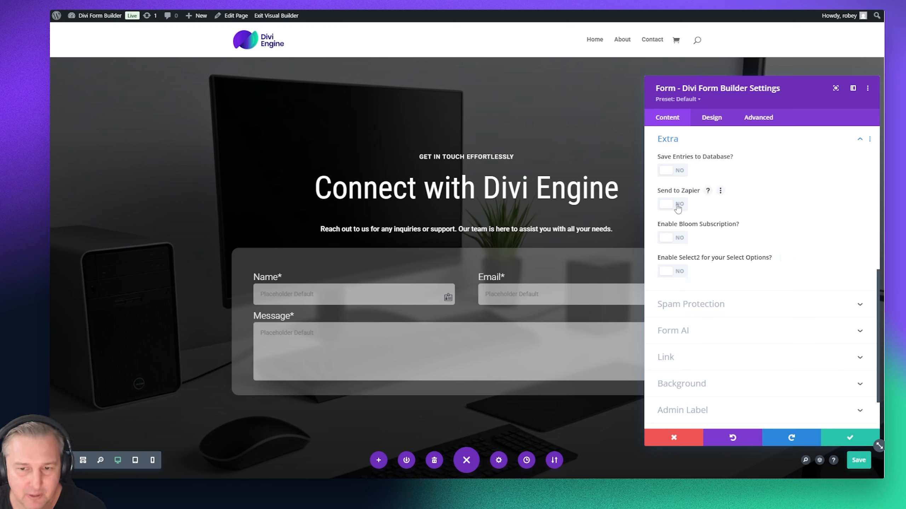
left_click(676, 205)
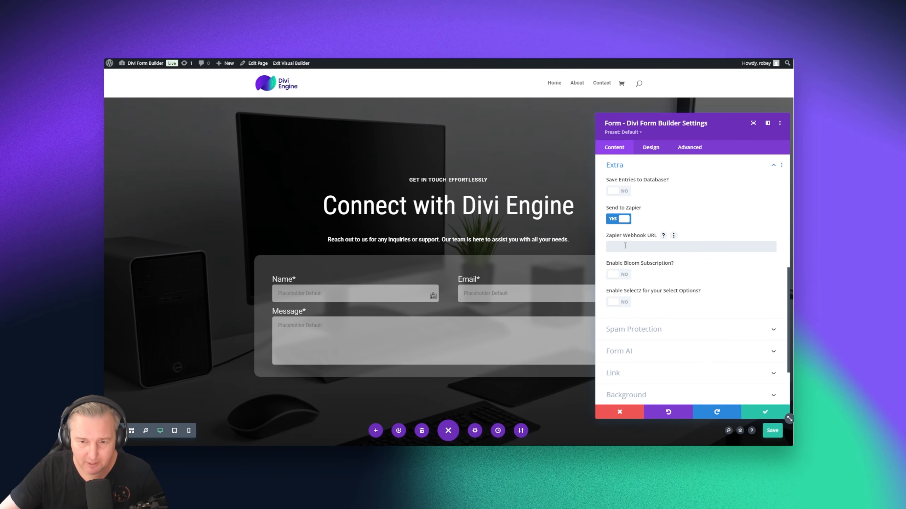
key("ctrl+v")
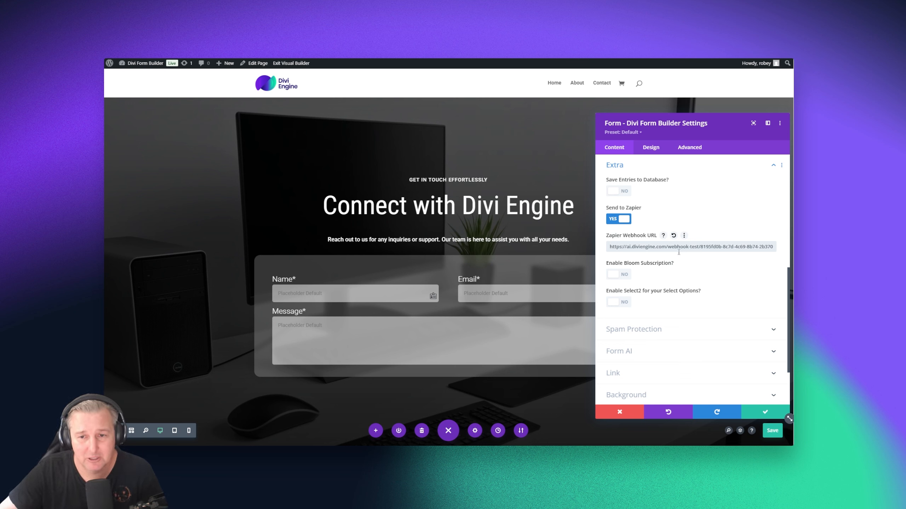
scroll(699, 371, "up", 10)
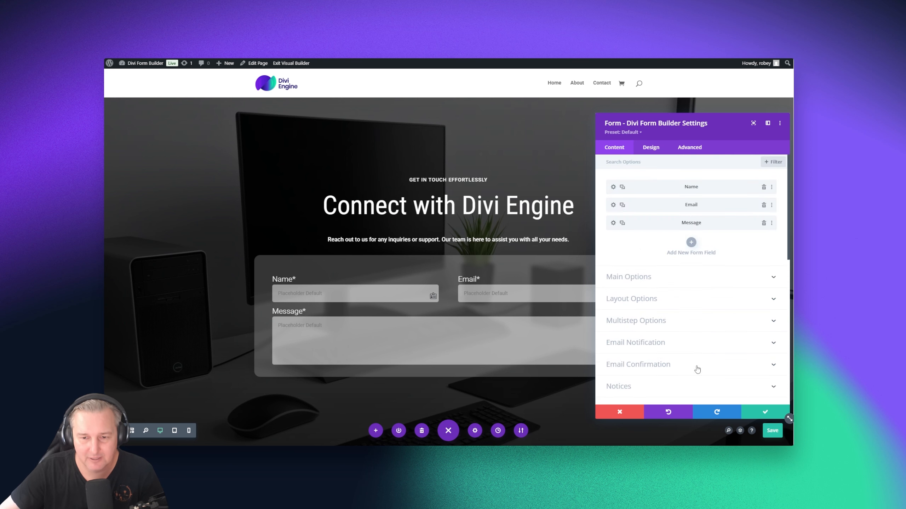
Check the Name field's ID is f_name, then confirm the field and form settings
left_click(613, 187)
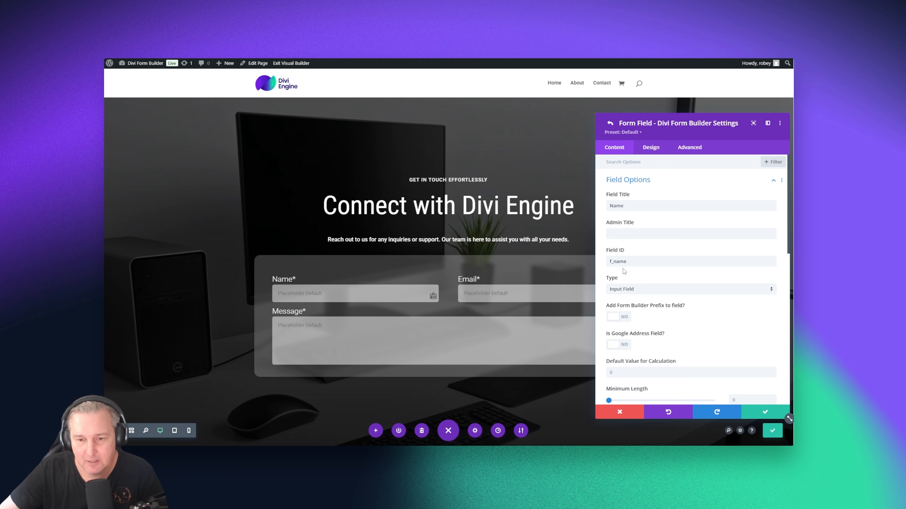
double_click(631, 263)
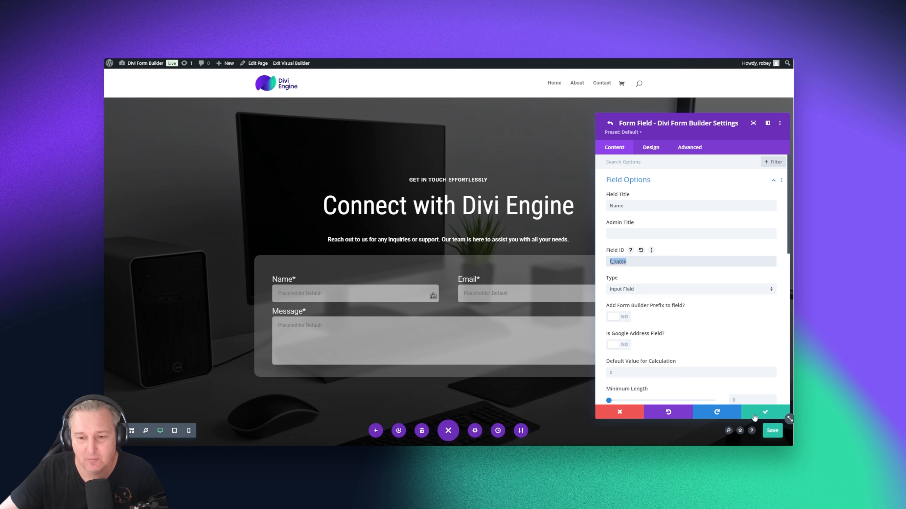
left_click(774, 412)
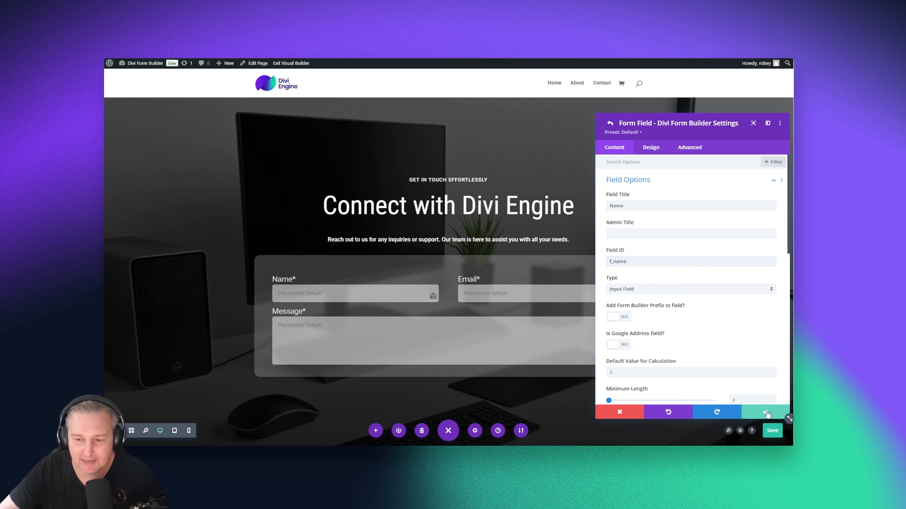
left_click(764, 412)
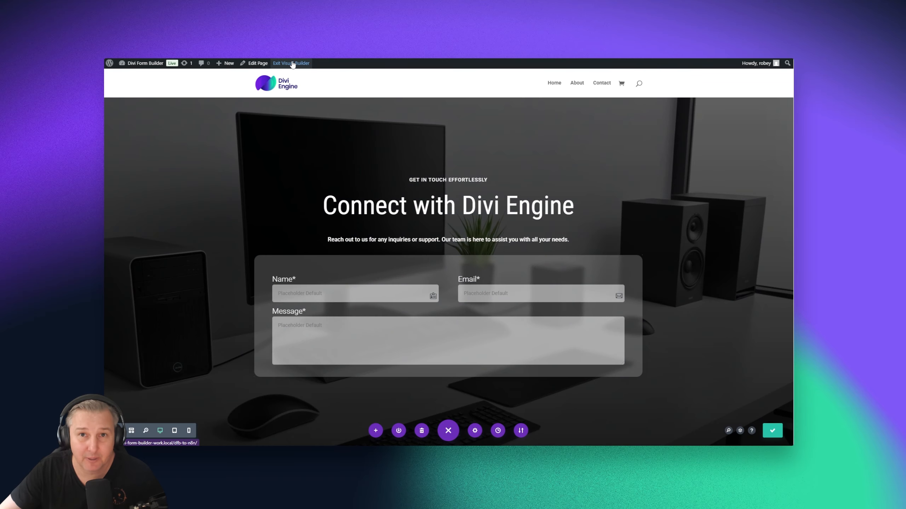
Exit the Visual Builder and set the n8n Webhook node listening for a test event
left_click(292, 63)
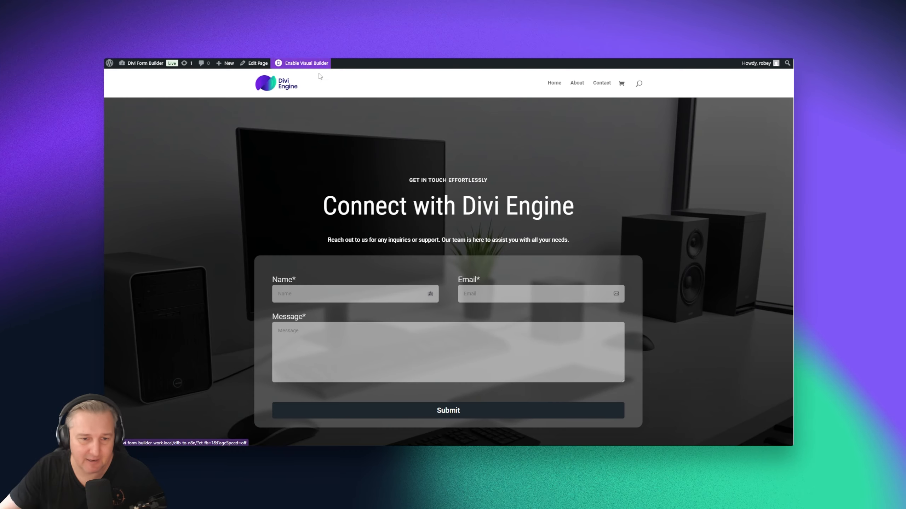
scroll(381, 279, "down", 1)
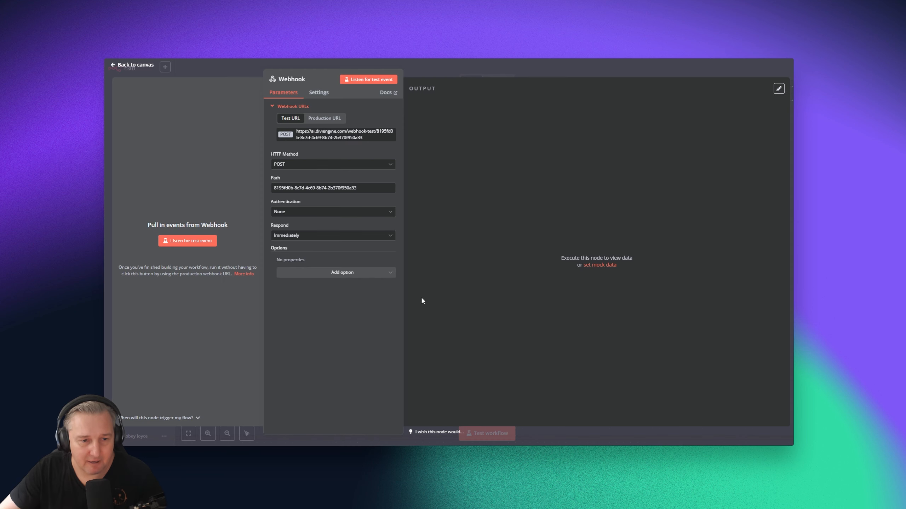
left_click(190, 242)
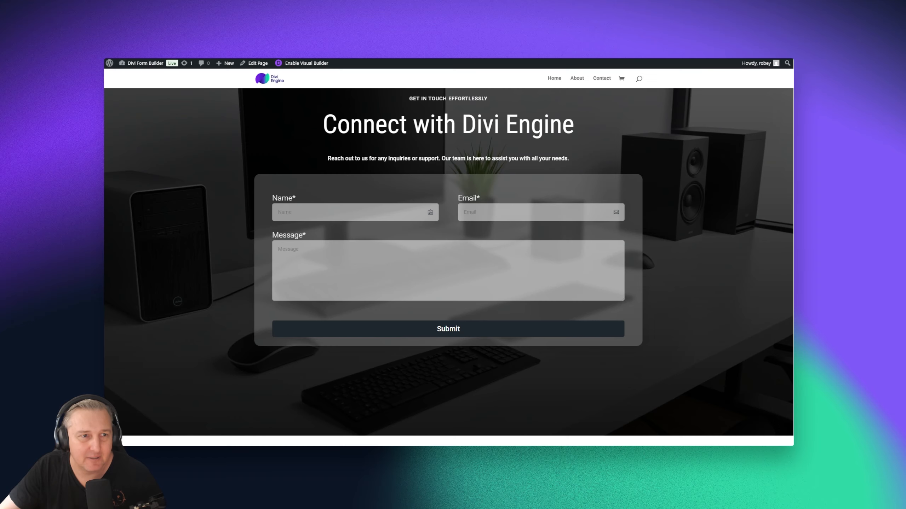
Submit the live contact form with a test name, e-mail and placeholder gibberish message
left_click(324, 212)
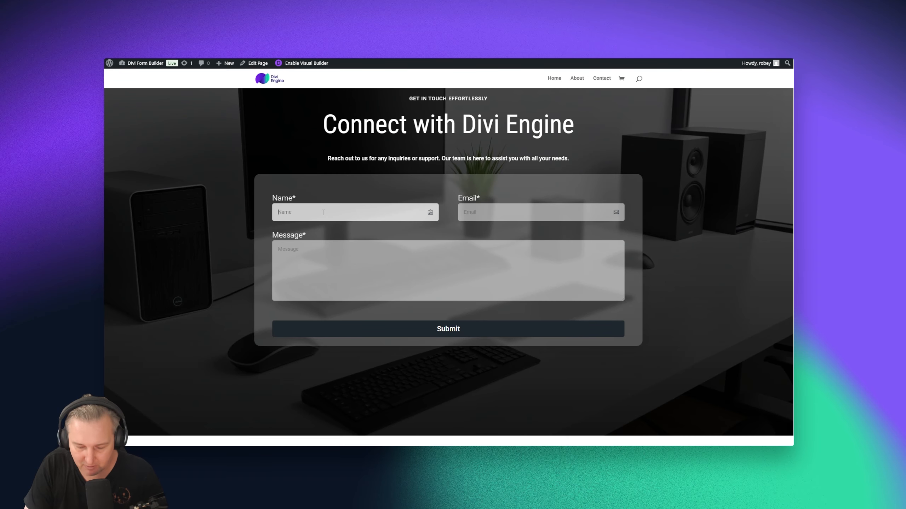
type("Bob")
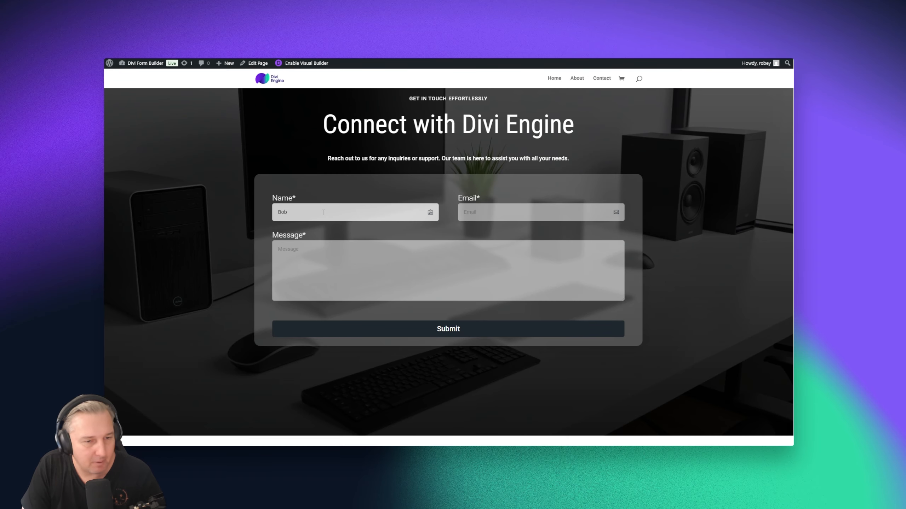
key("Tab")
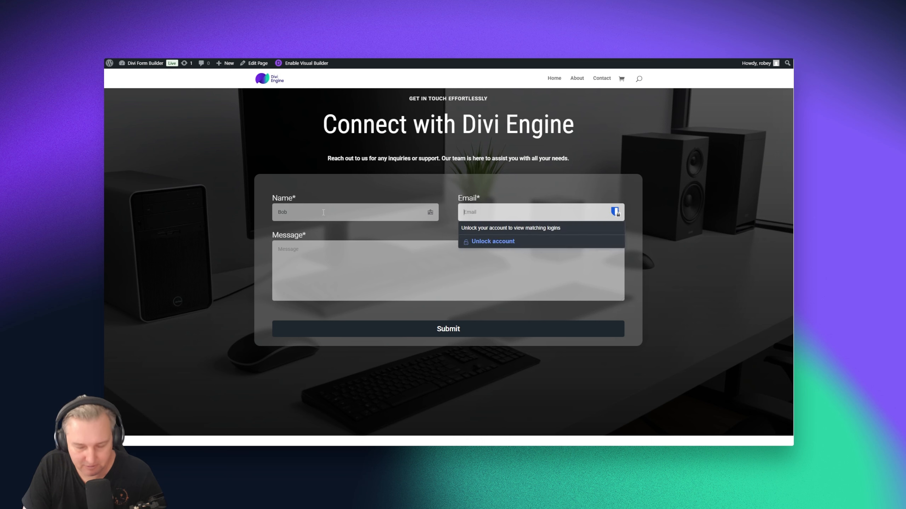
type("bob@bob")
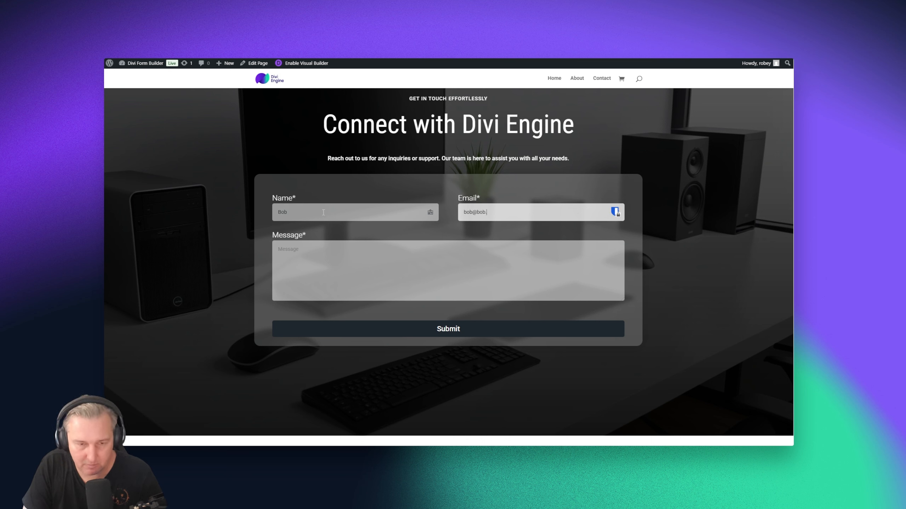
type(".com")
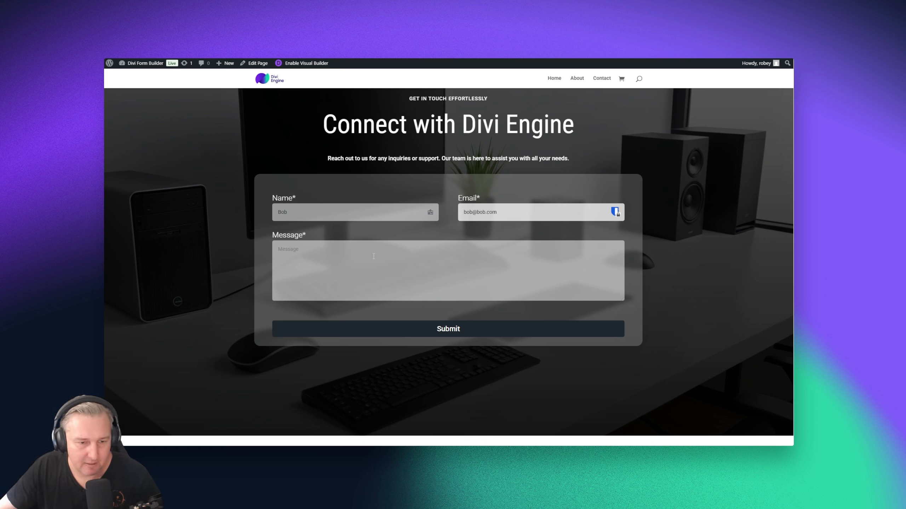
left_click(374, 256)
type("aslkjhfasljkhcsaklj;cnsal;cnsalkcmsac")
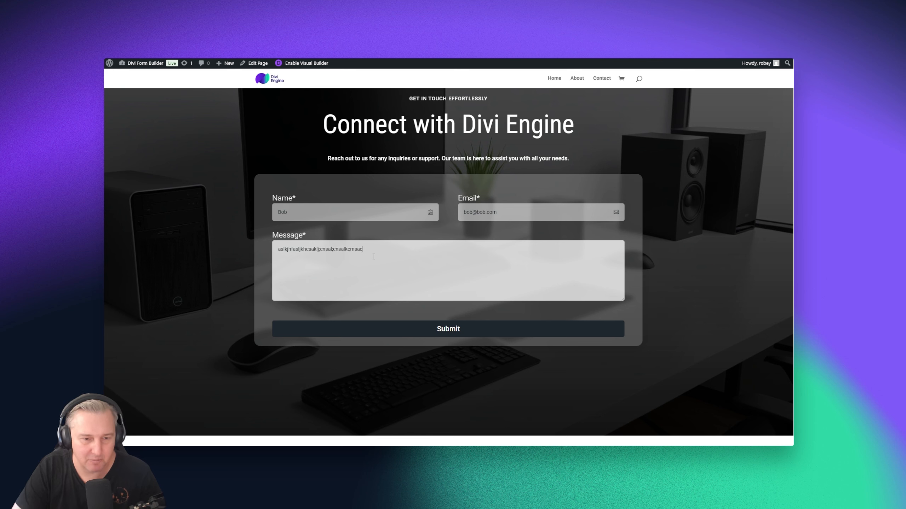
left_click(448, 332)
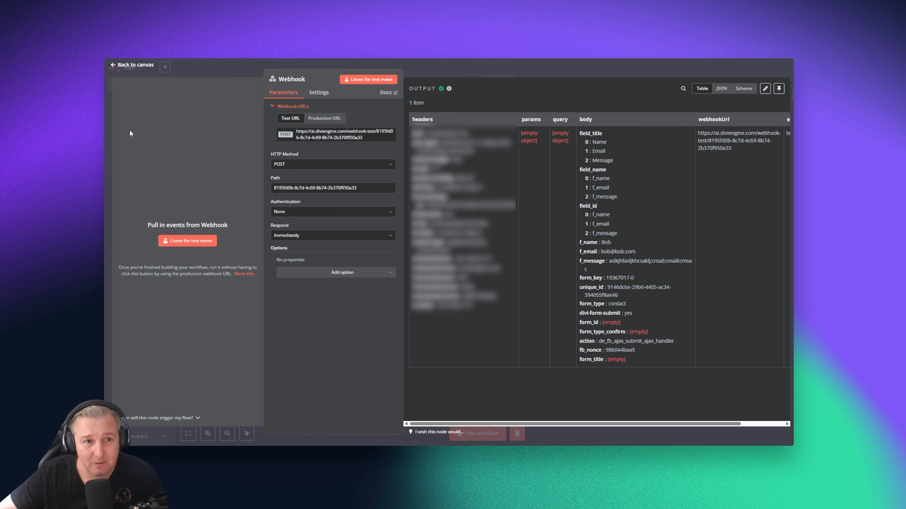
Return to the workflow canvas after reviewing the Webhook's captured f_name, f_email and f_message data
left_click(142, 66)
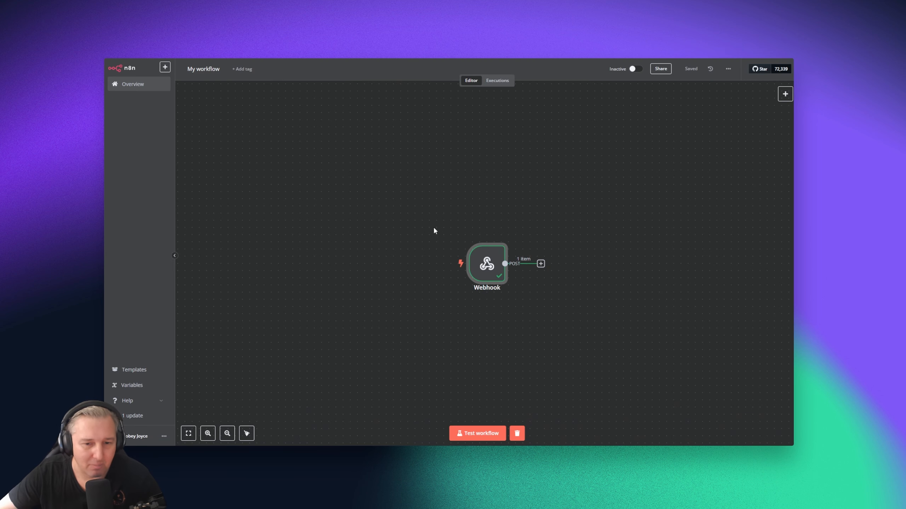
Clear the Webhook's previous test data and open the node picker for the step after it
left_click(517, 434)
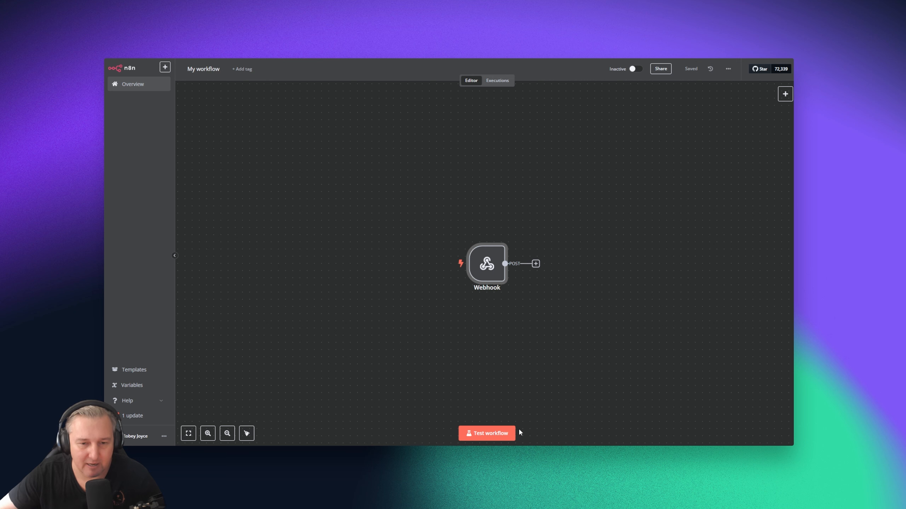
scroll(580, 352, "down", 1)
left_click_drag(581, 348, 431, 328)
scroll(417, 303, "up", 1)
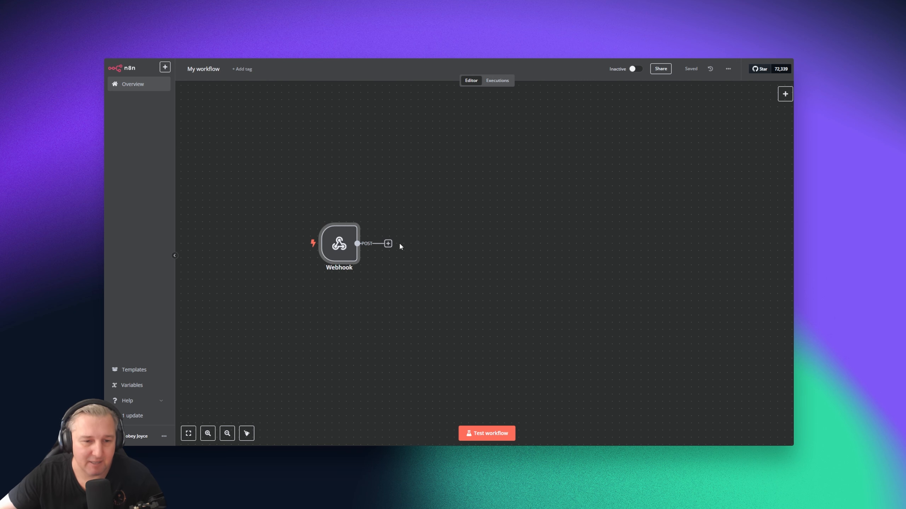
left_click(388, 244)
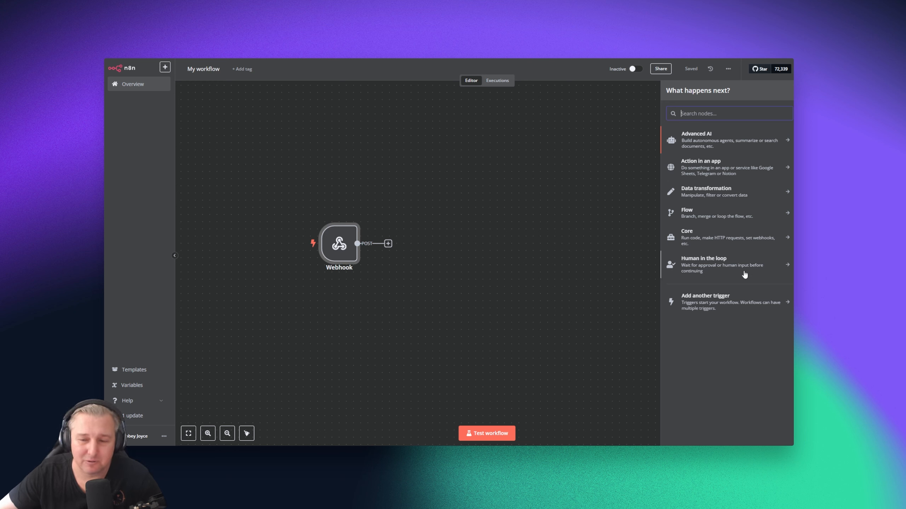
Add a Text Classifier node from the Advanced AI category after the Webhook
left_click(711, 138)
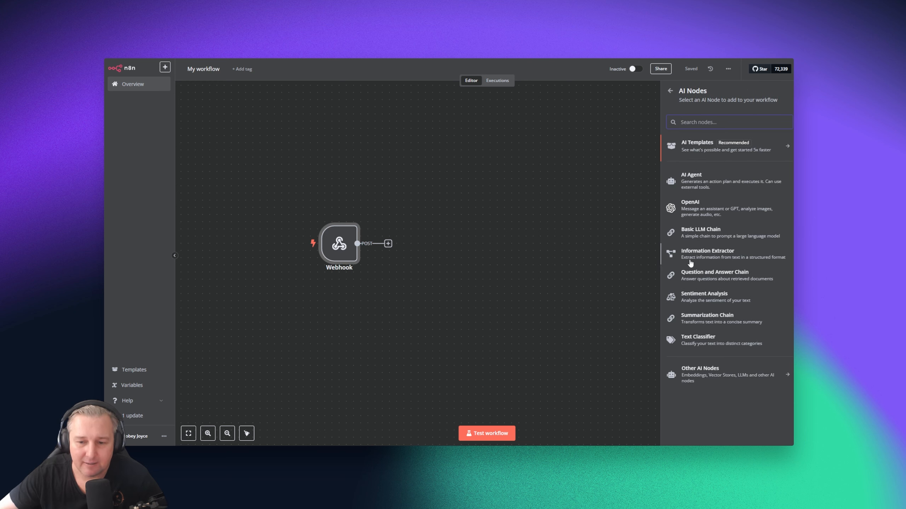
left_click(710, 343)
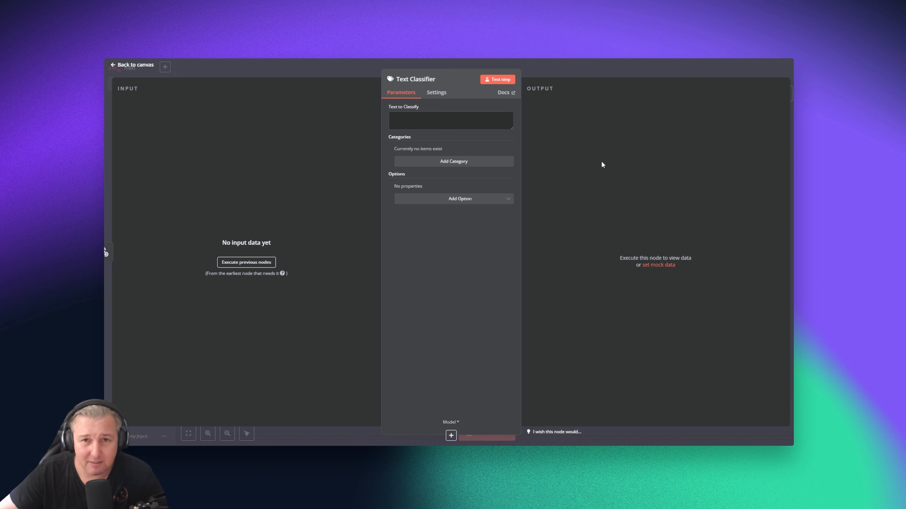
Give the Text Classifier a 'Sales' category, then delete the node from the canvas
left_click(431, 161)
left_click(452, 161)
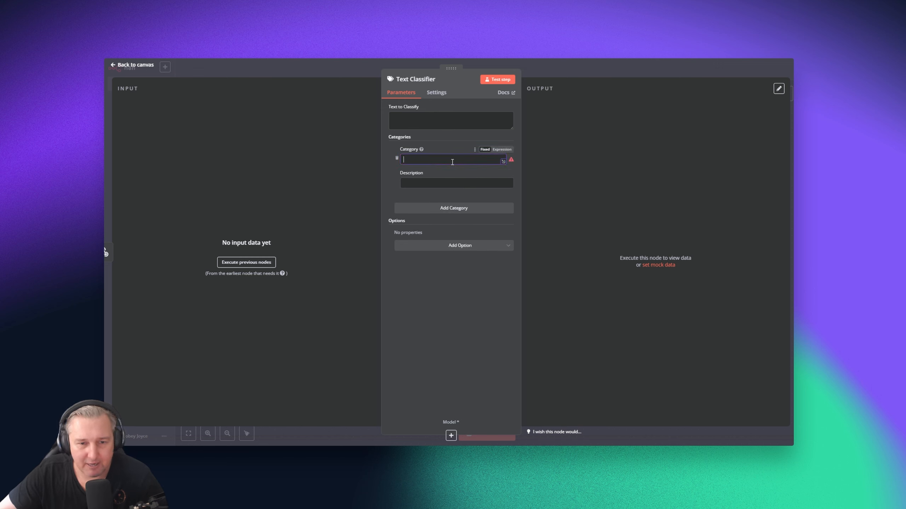
type("Sales")
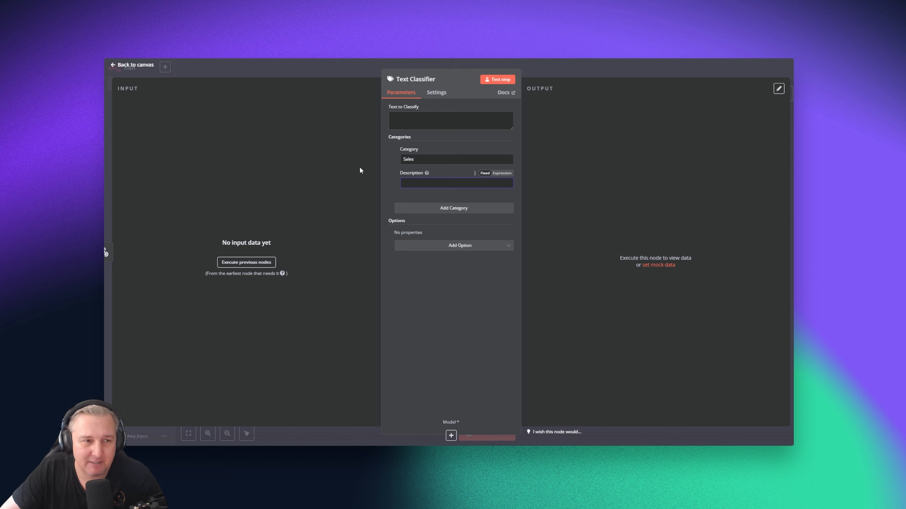
left_click(149, 65)
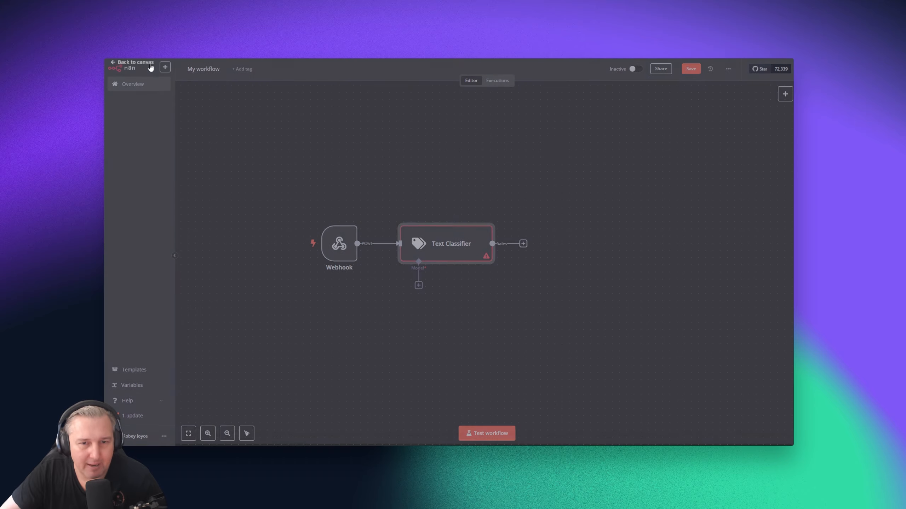
left_click(479, 217)
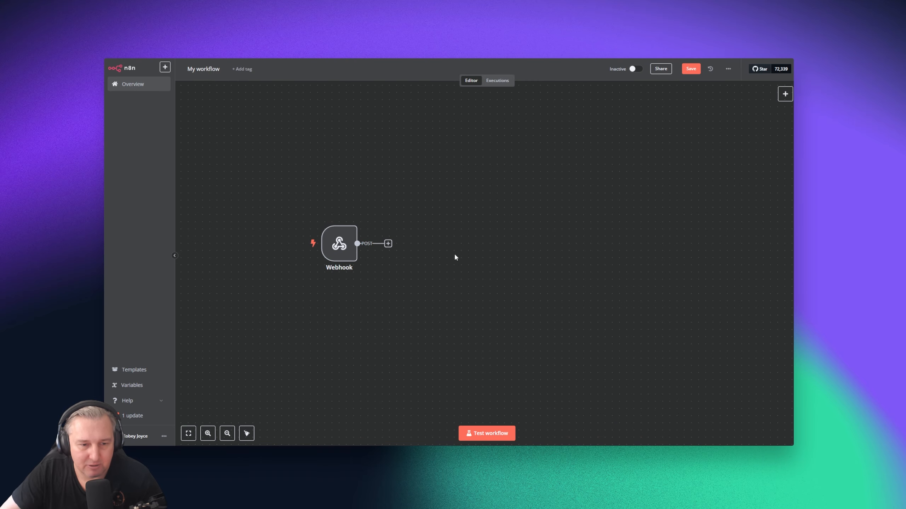
Start a workflow test run and enter the sender's name and e-mail in the contact form
left_click(487, 433)
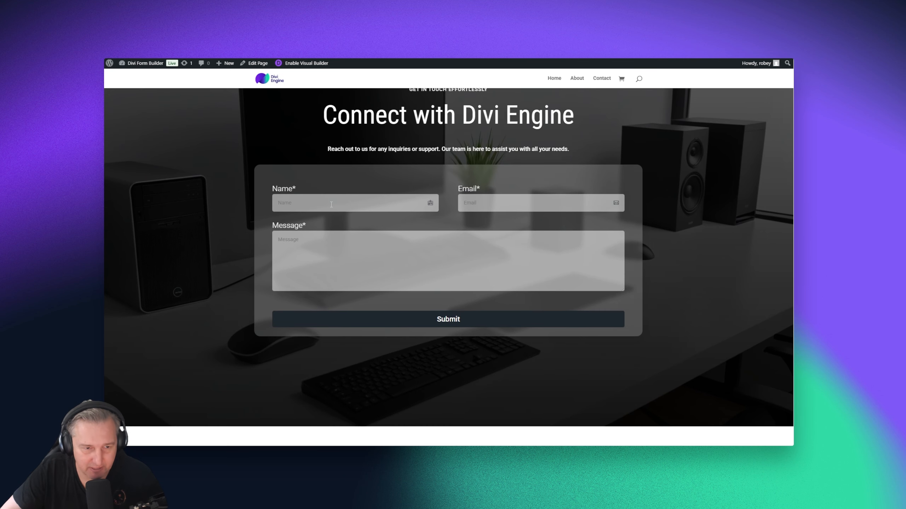
left_click(330, 204)
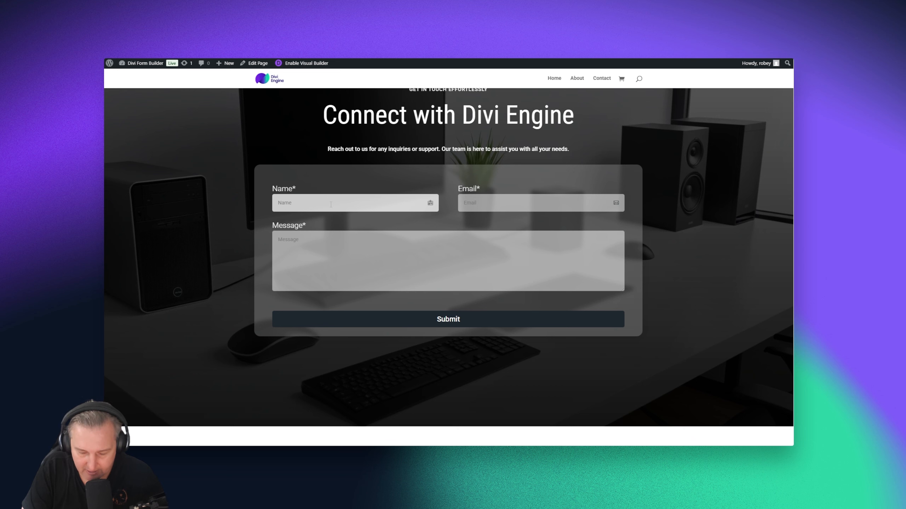
type("Robey")
key("Tab")
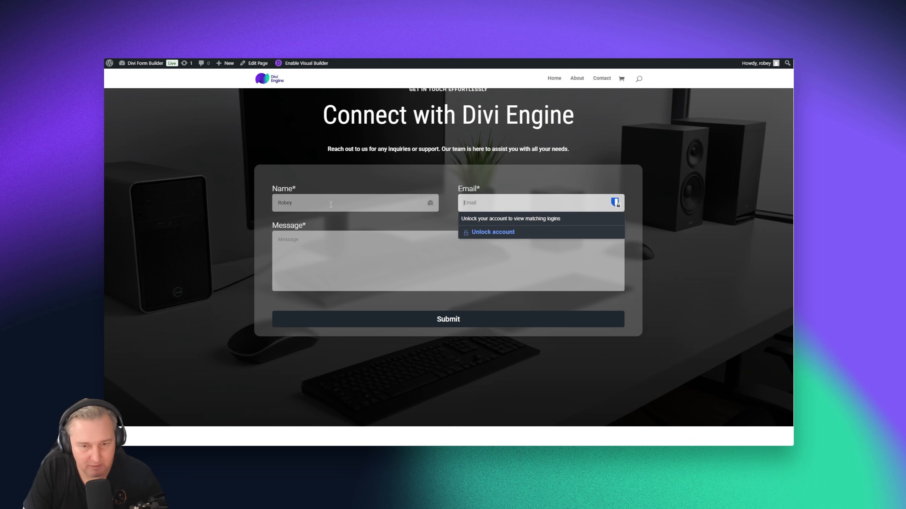
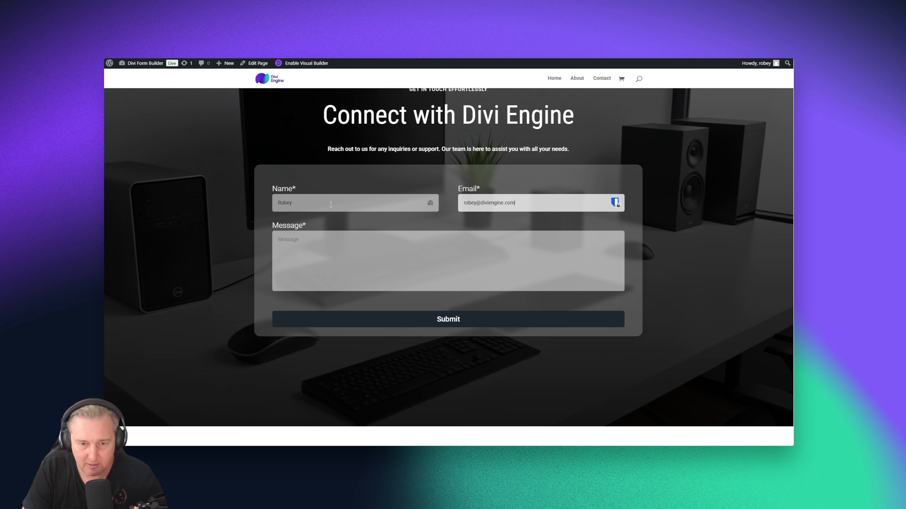
Write a message saying little was found about the Divi Form Builder's Zapier integration
key("Tab")
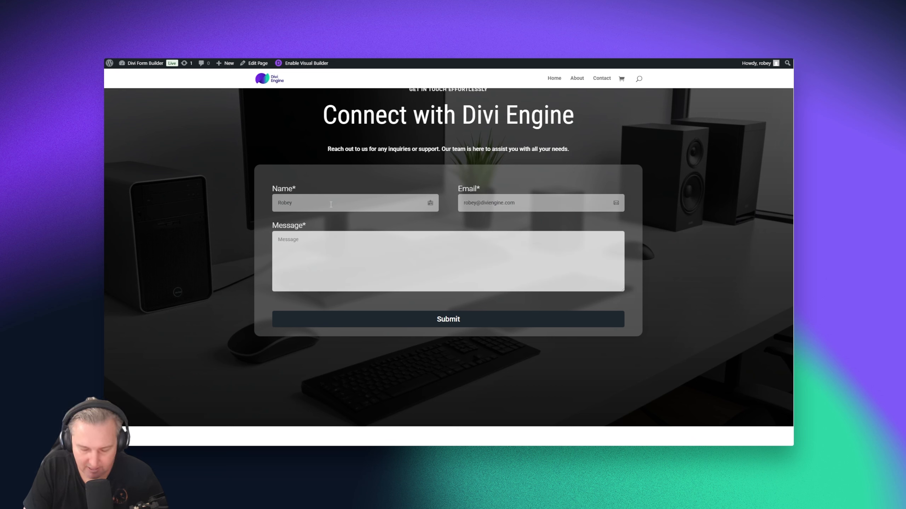
type("I was looking for ")
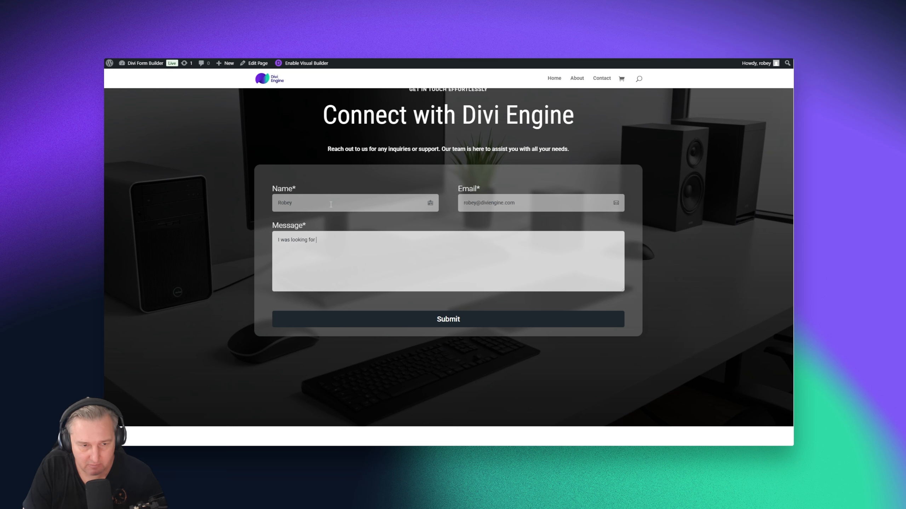
type("the Divi Form B")
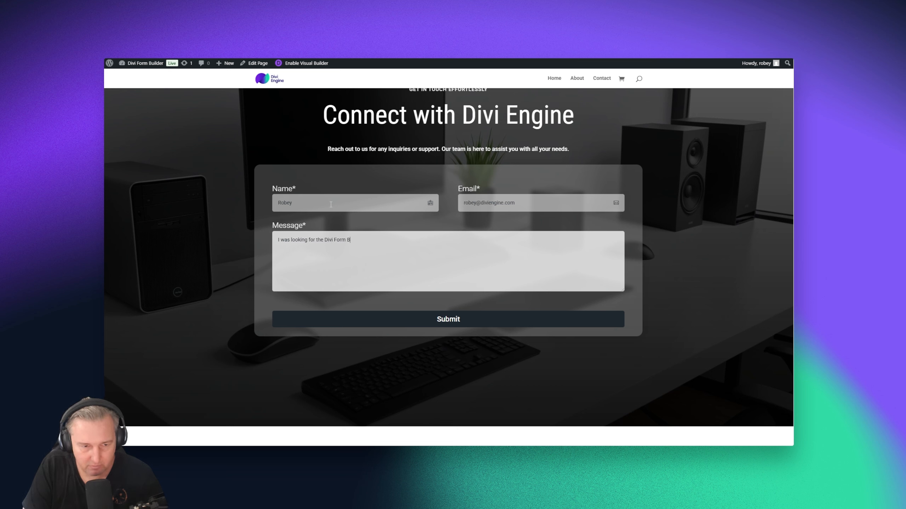
type("uilder docs and could n")
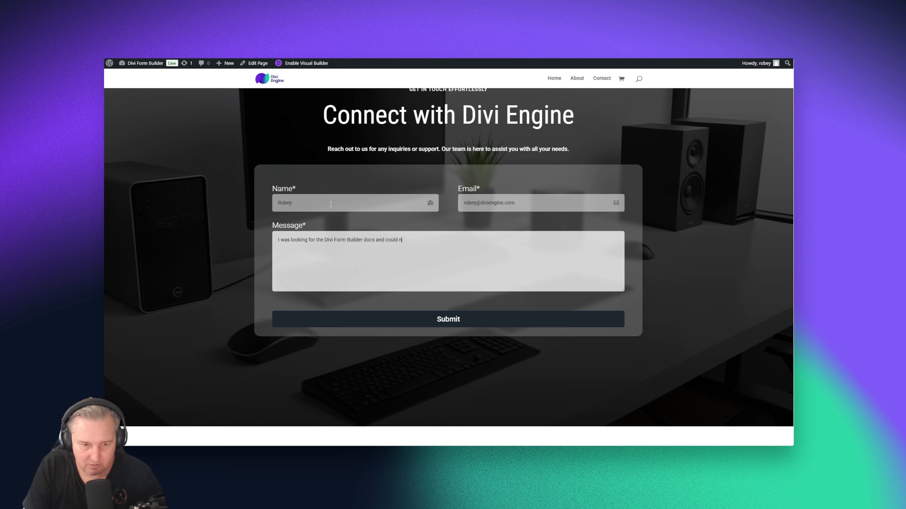
type("ot find much about")
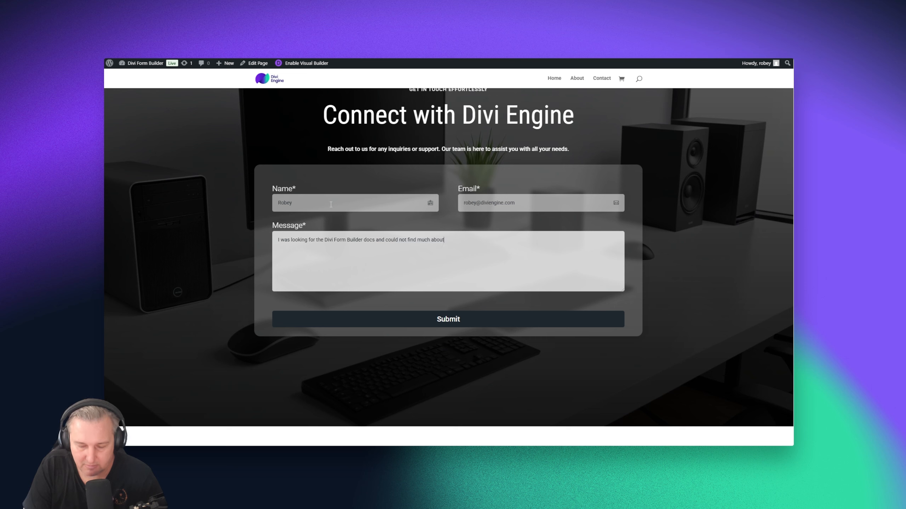
type(" using the XZ")
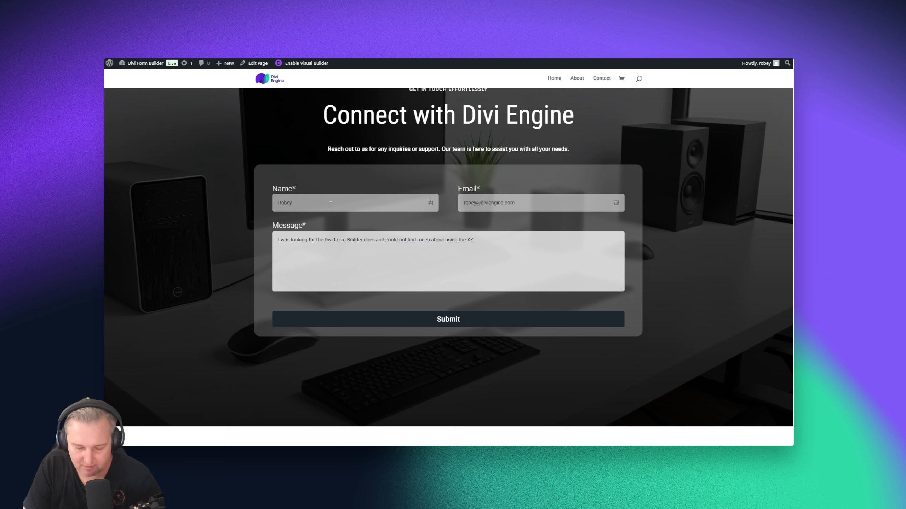
key("BackSpace")
key("BackSpace")
type("Zapi")
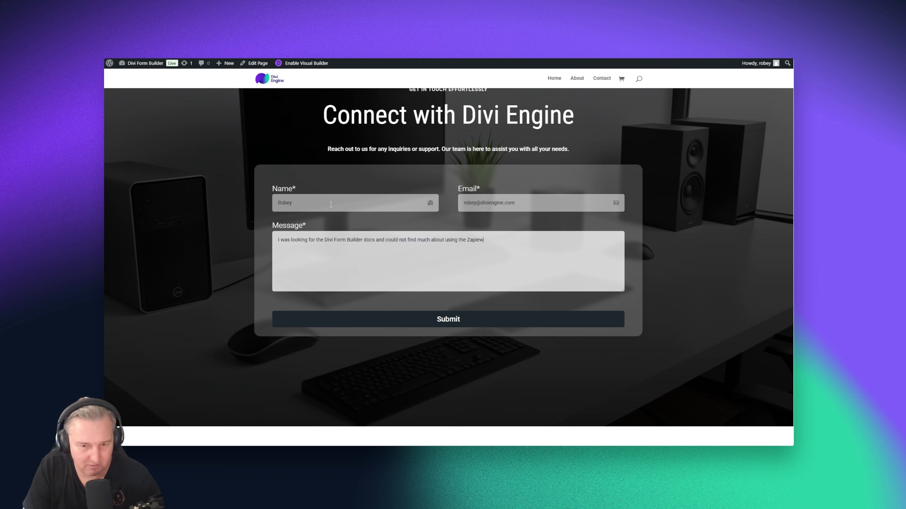
type("er")
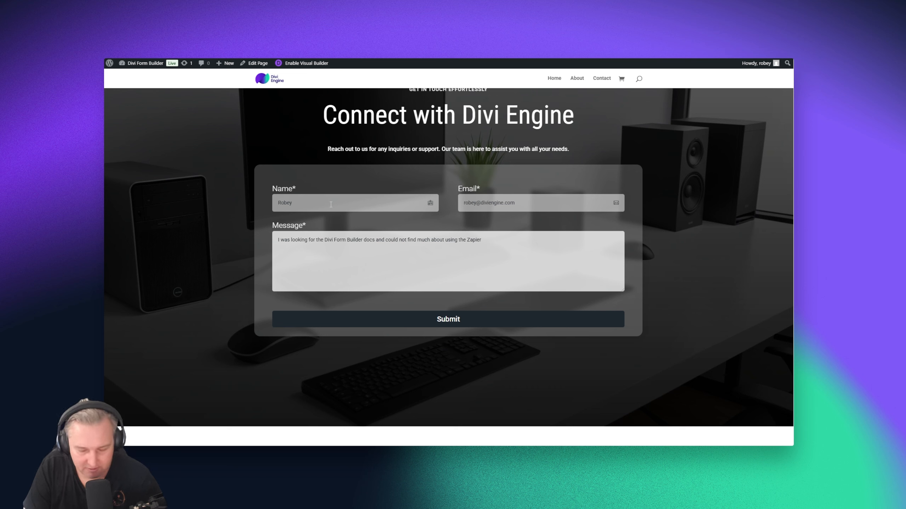
type(" integration.")
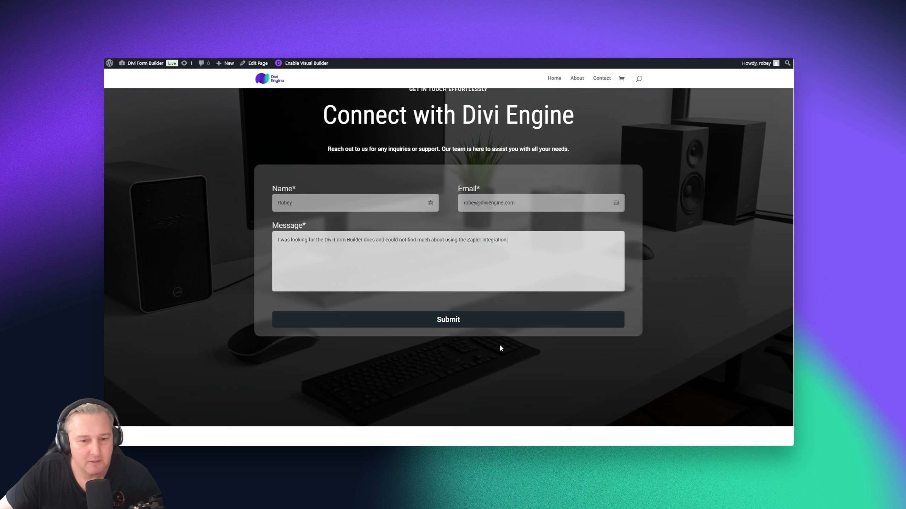
Submit the form, confirm the Webhook captured 1 item, and open the next-node picker
left_click(452, 327)
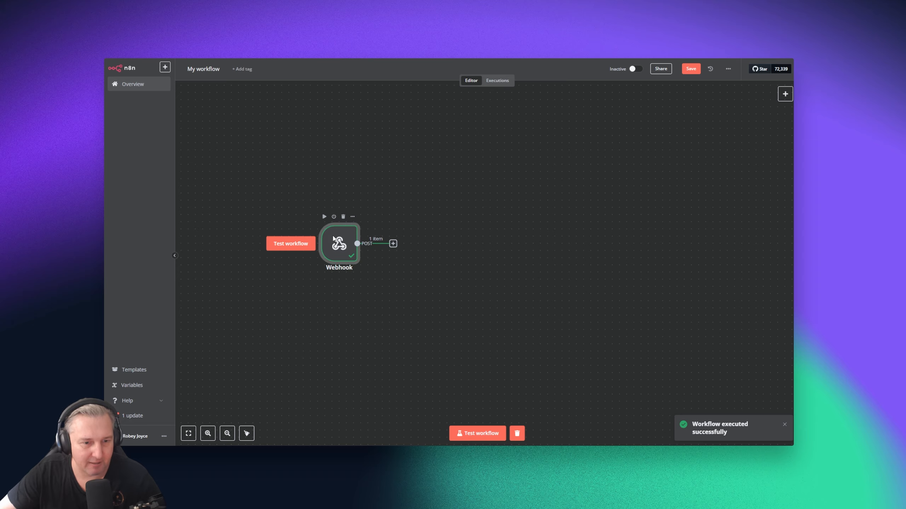
double_click(338, 243)
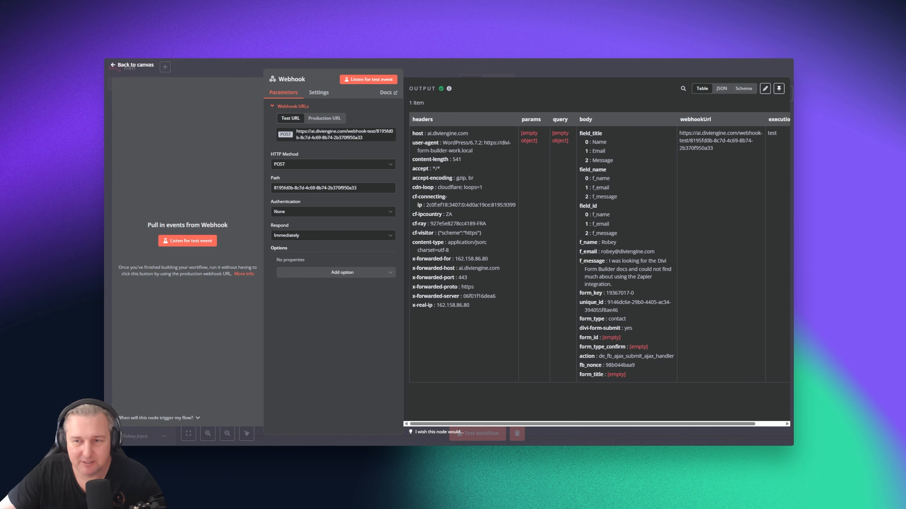
left_click(129, 68)
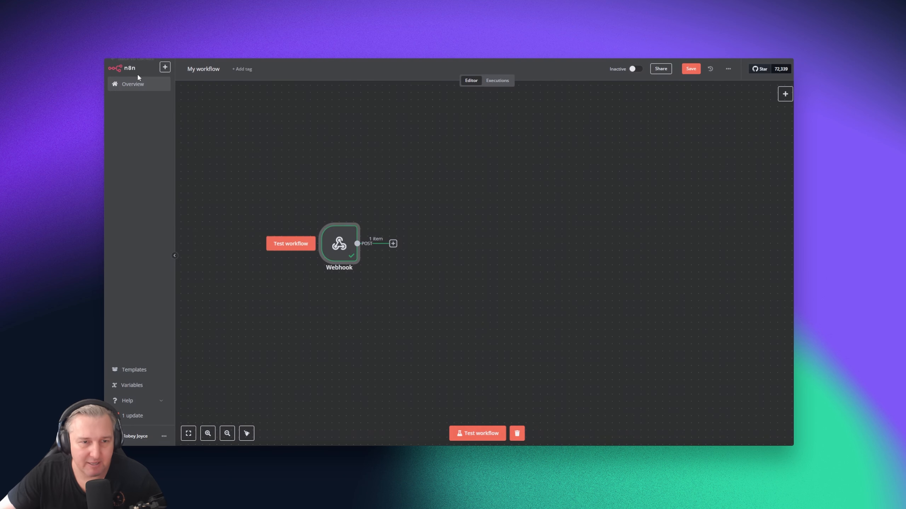
left_click(393, 244)
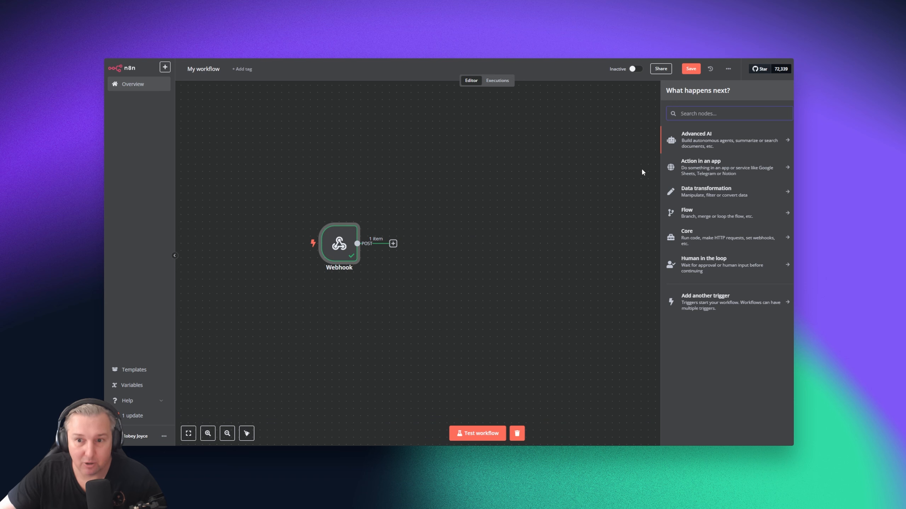
Add a Text Classifier whose Text to Classify is {{ $json.body.f_message }}
left_click(695, 140)
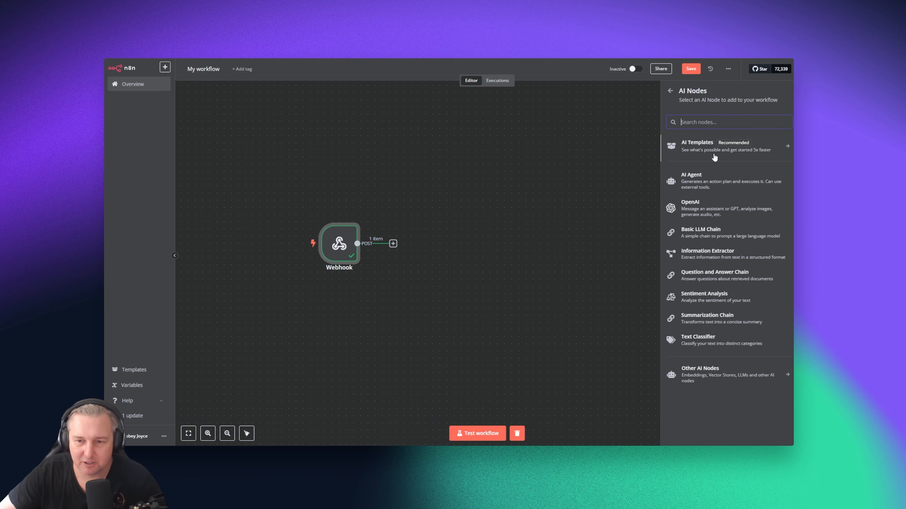
left_click(708, 348)
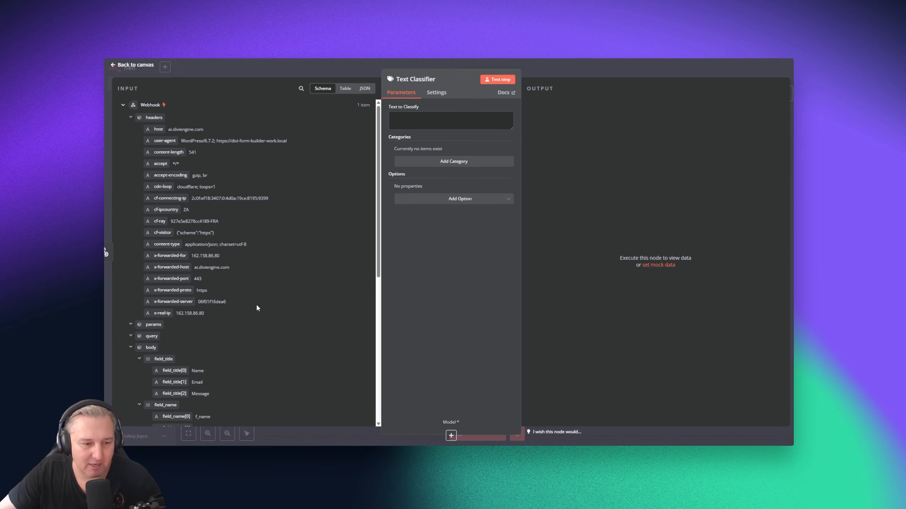
scroll(270, 296, "down", 1)
scroll(255, 296, "down", 5)
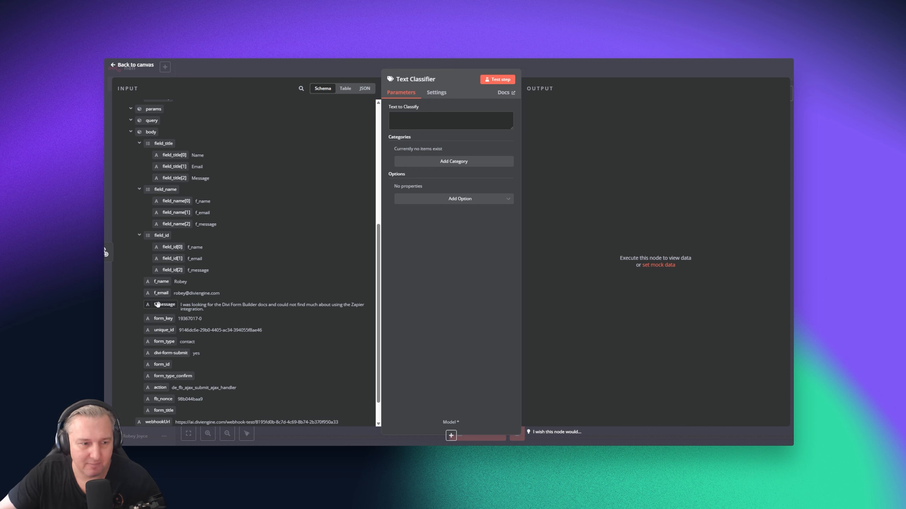
left_click_drag(162, 304, 432, 125)
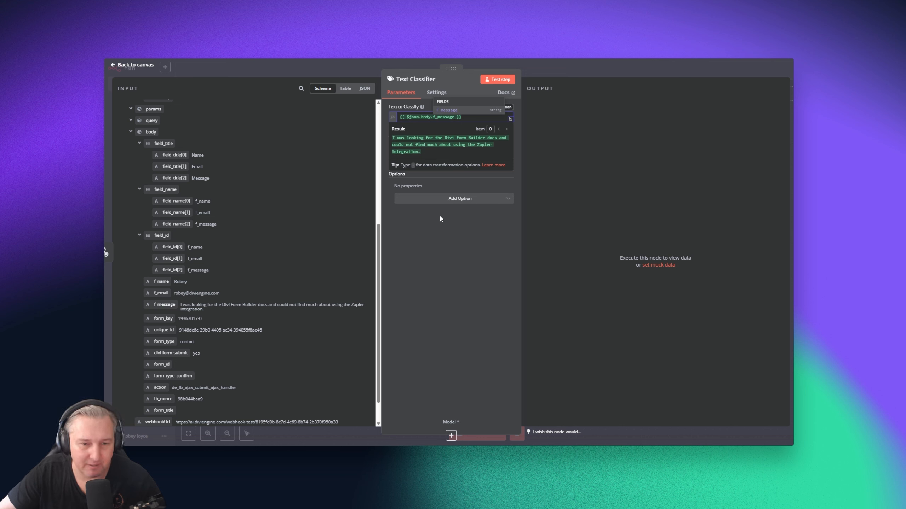
left_click(465, 264)
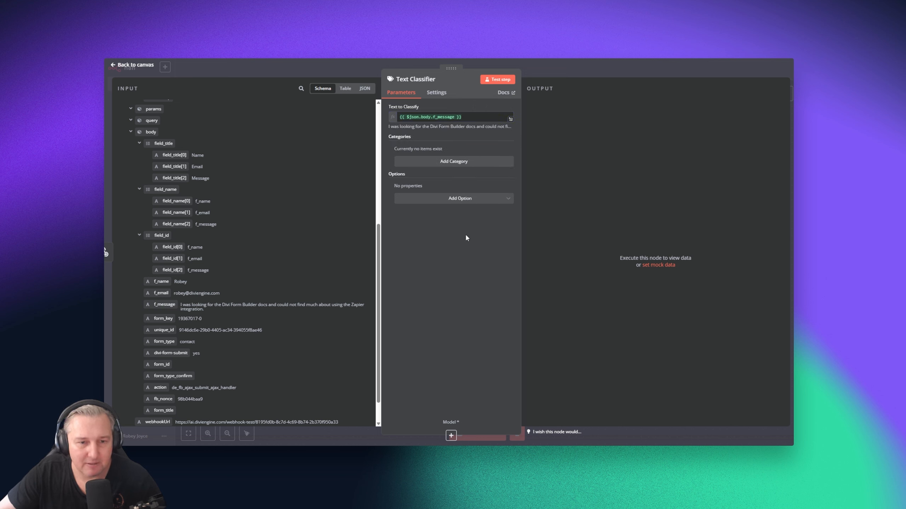
Add a 'Sales' category with a description beginning 'The text indicates a question relating to'
left_click(452, 163)
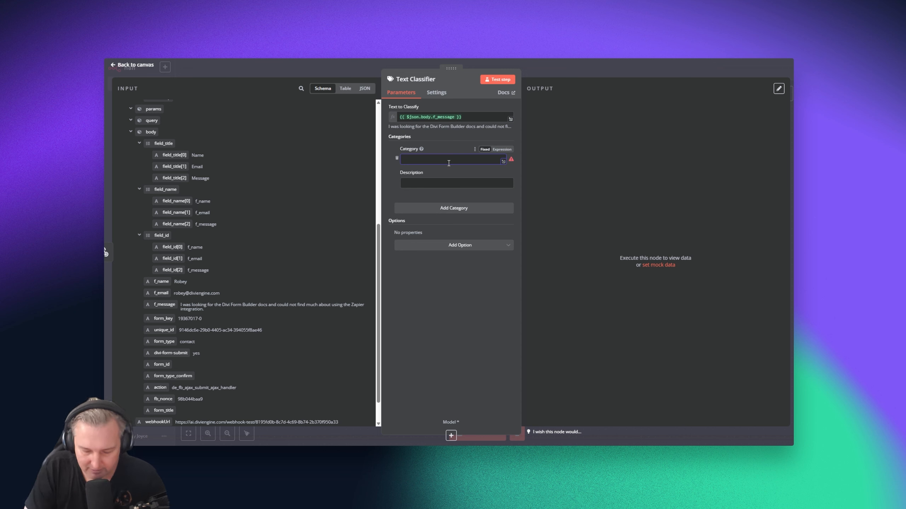
type("Sales")
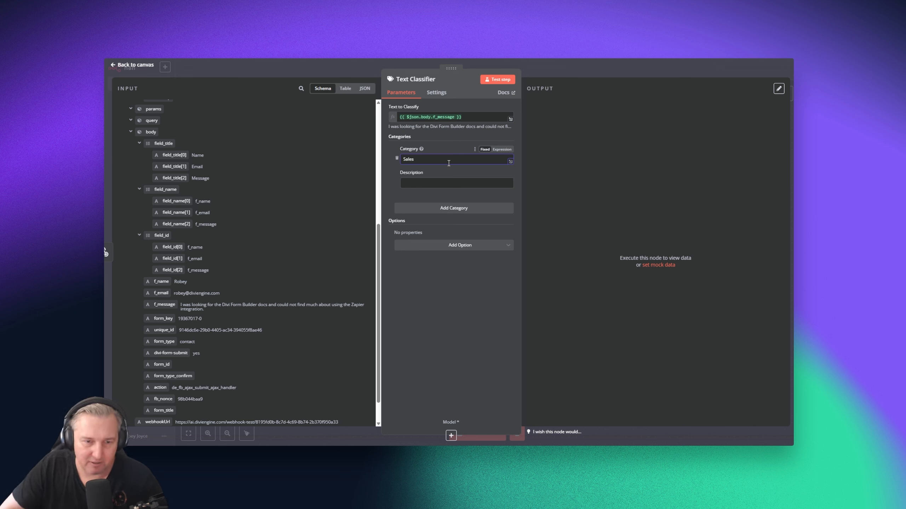
left_click(415, 184)
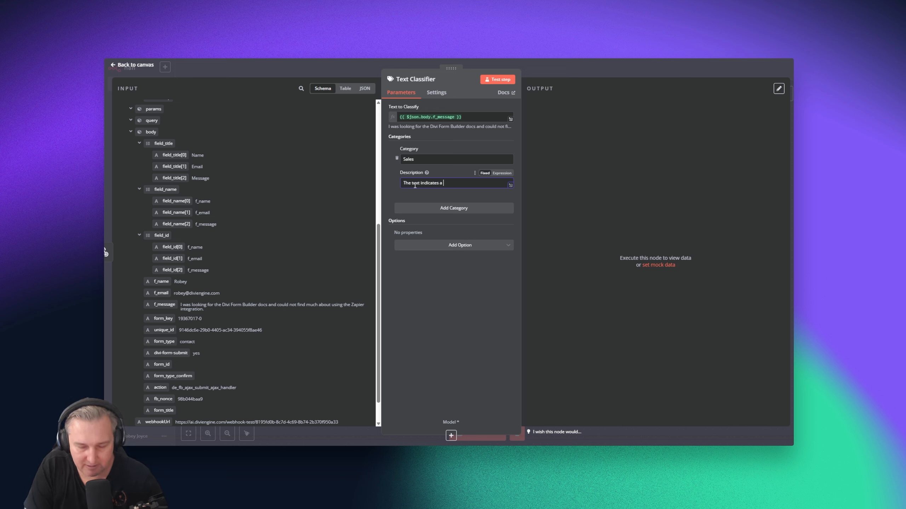
type("The text indicates a question rel")
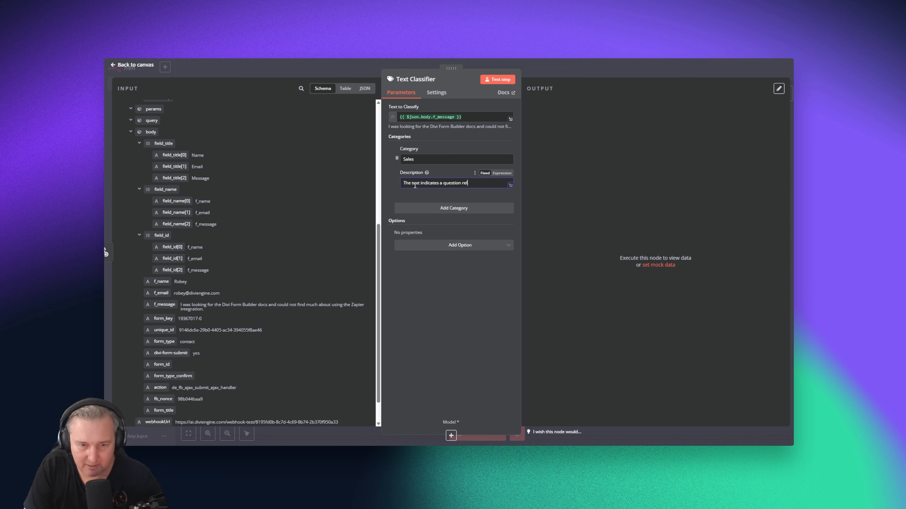
type("ating to sales")
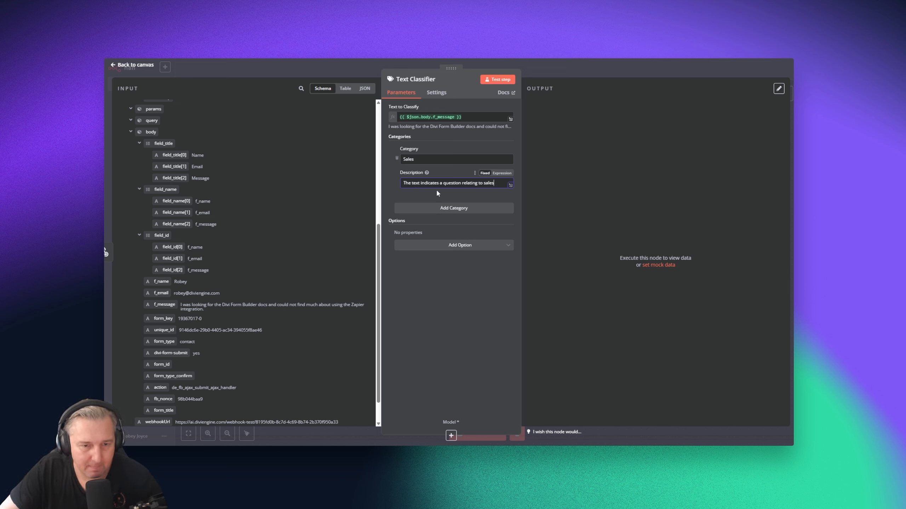
Add a 'Documentation' category with a description beginning 'The text indicates that documentation is…'
left_click(464, 209)
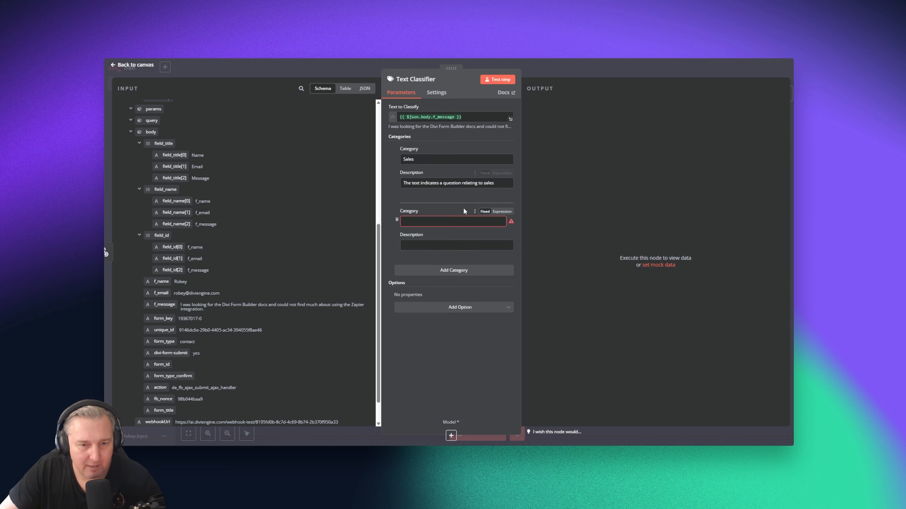
left_click(449, 221)
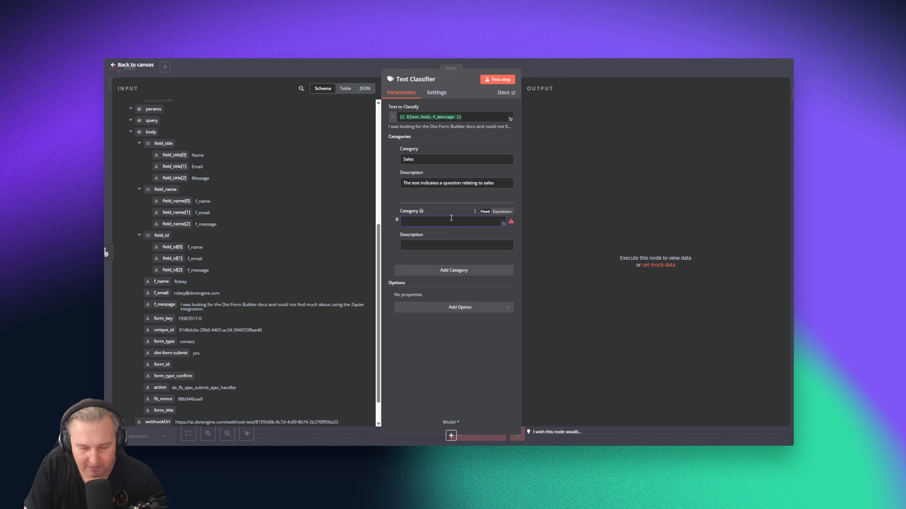
type("Docum")
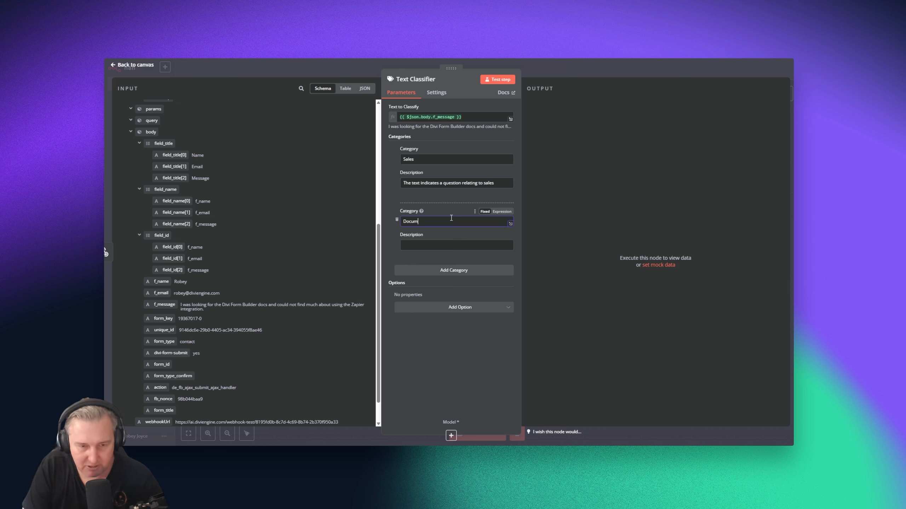
type("entation")
left_click(432, 246)
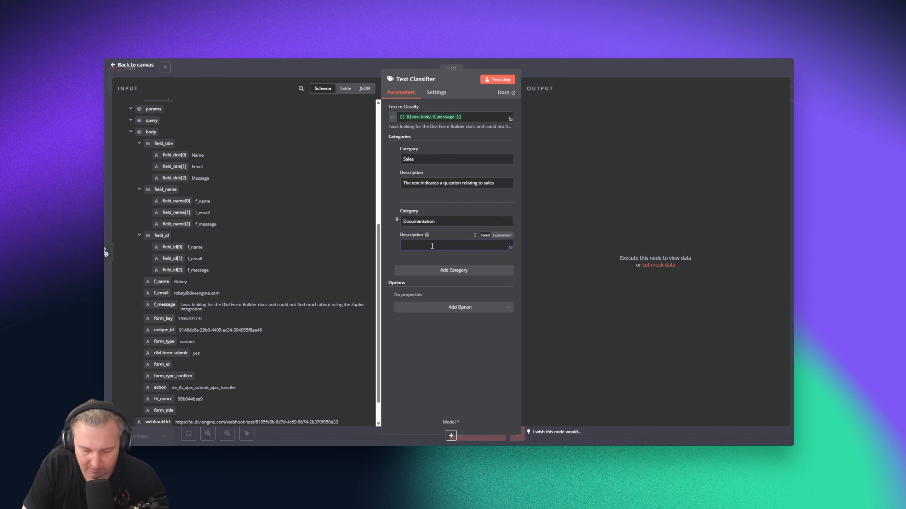
type("The text ind")
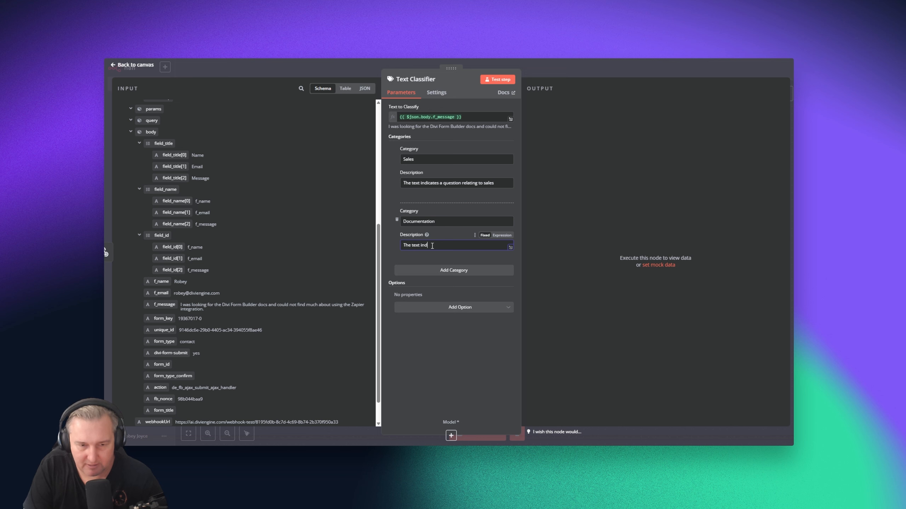
type("icates that ")
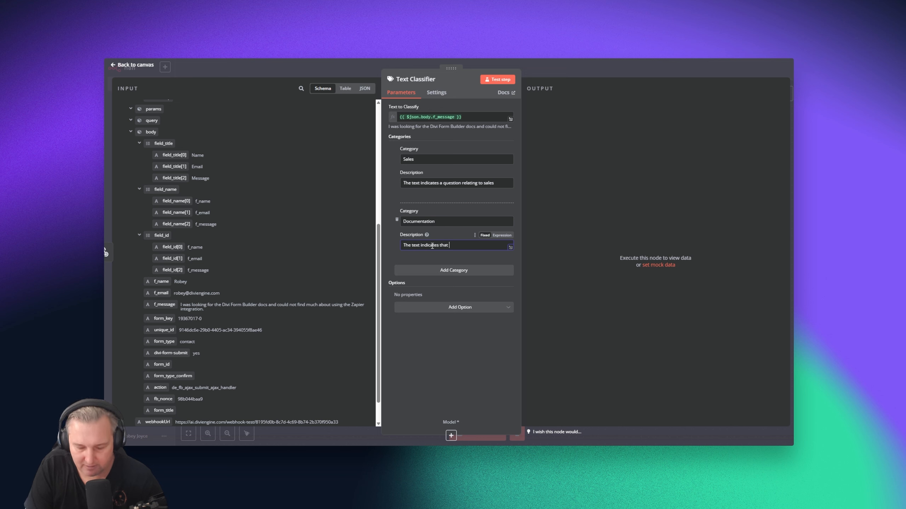
type("documentation i")
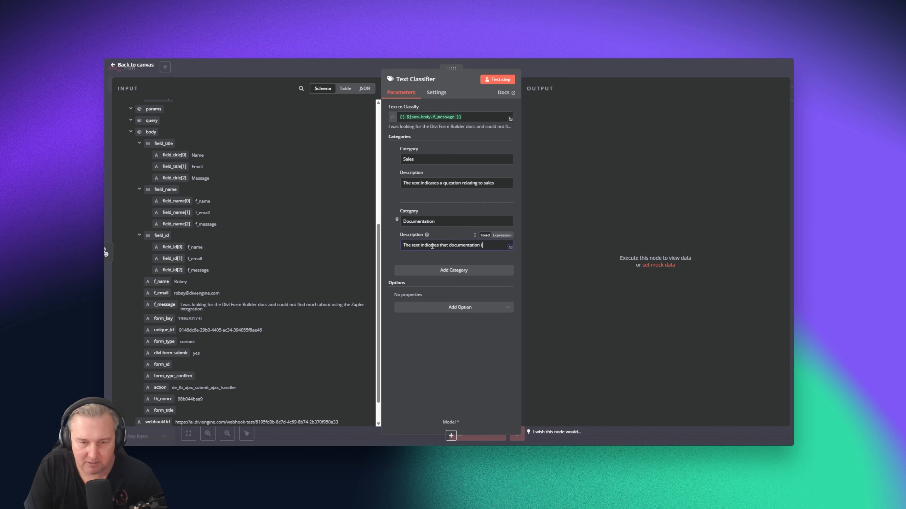
type("s missing")
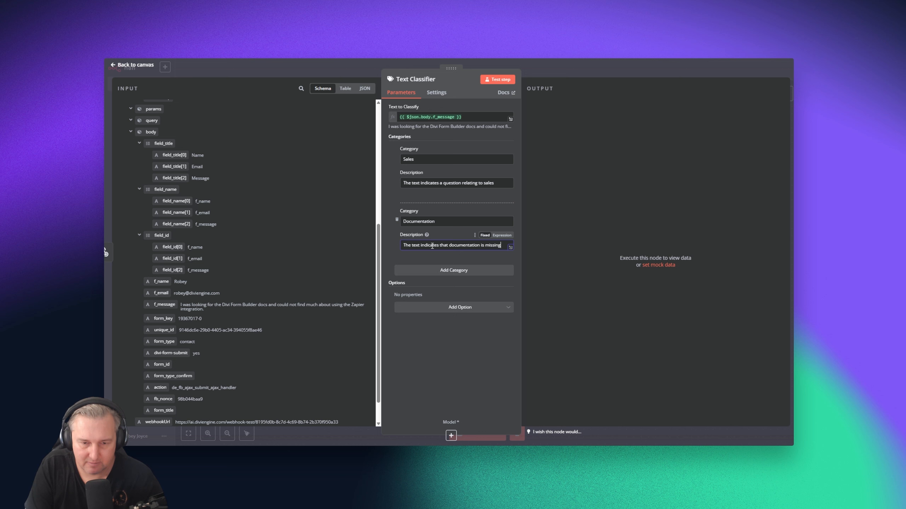
Add an 'Other' category described as 'The text does not relate to sales or documentation'
left_click(435, 271)
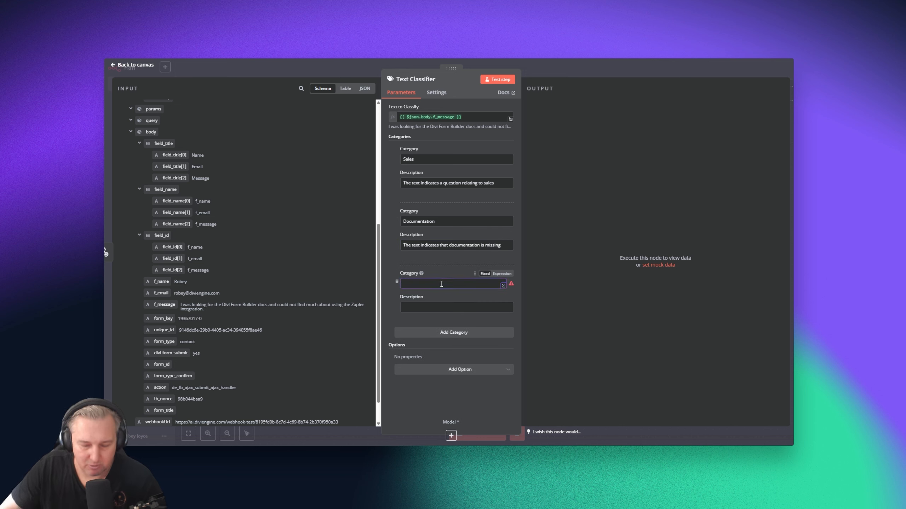
type("Other")
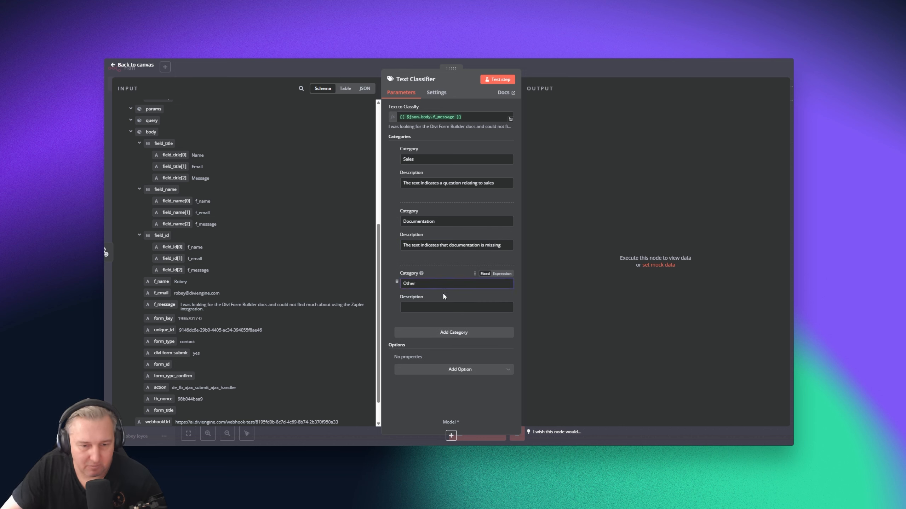
left_click(444, 306)
type("The text do")
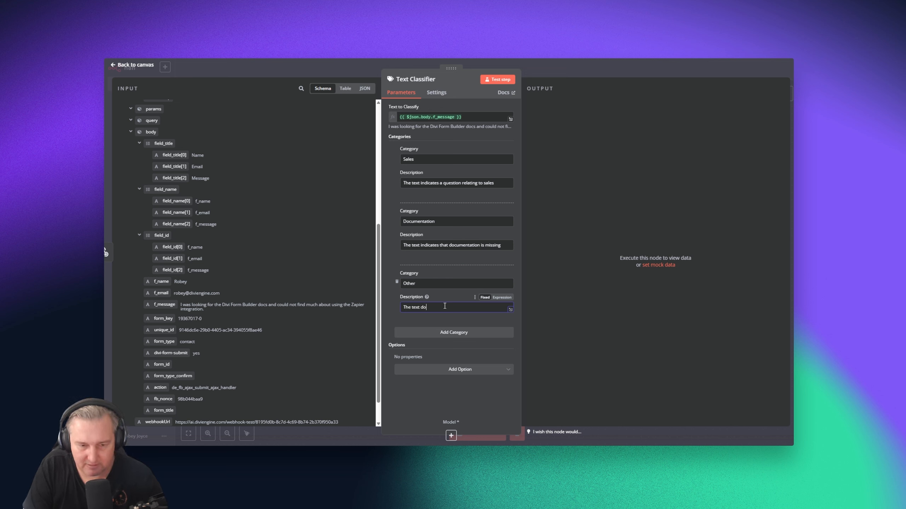
type("es not relate to ")
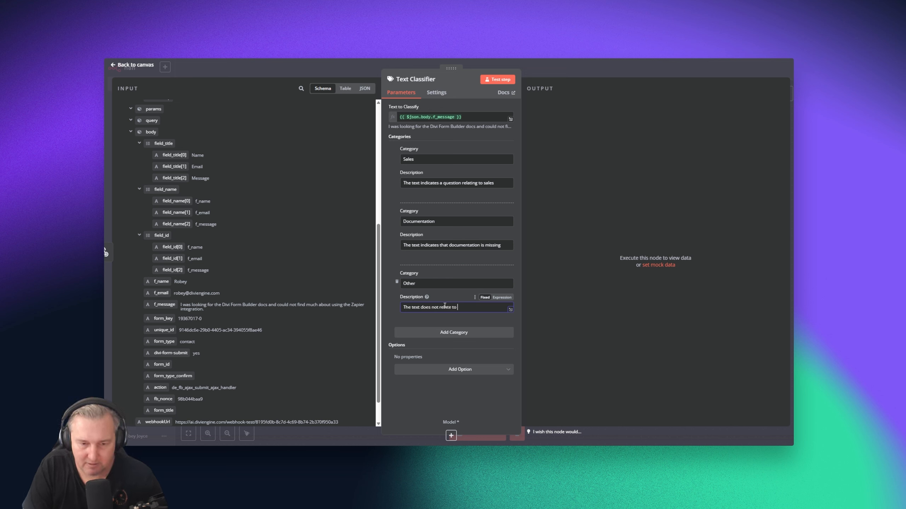
type("sales or documentation")
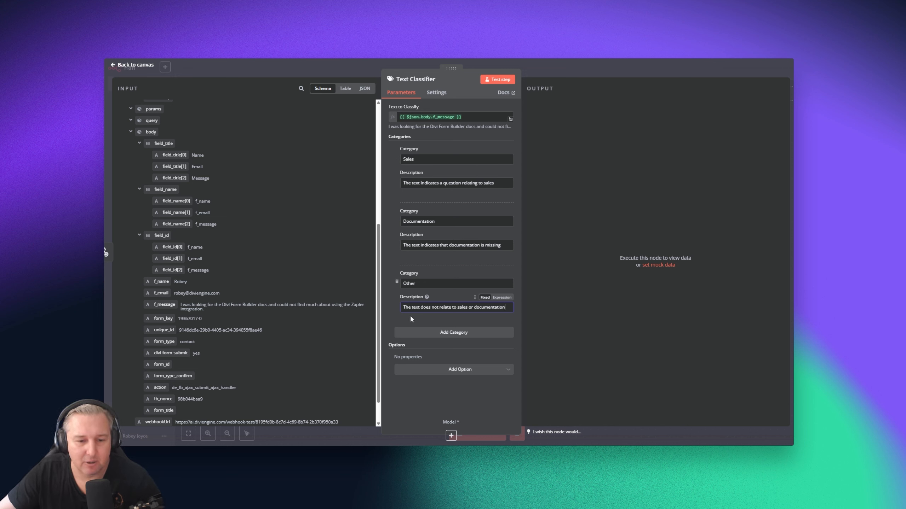
Test the Text Classifier, then attach an OpenAI Chat Model as its language model
left_click(496, 80)
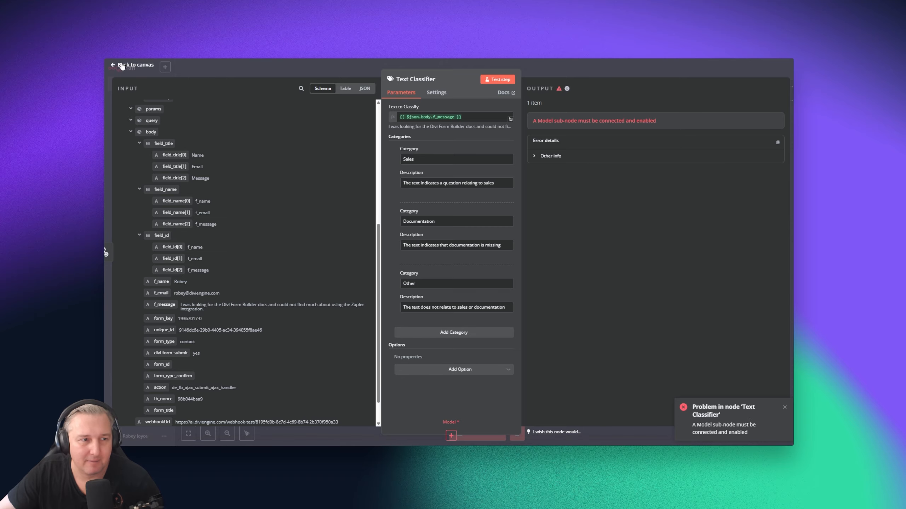
key("Escape")
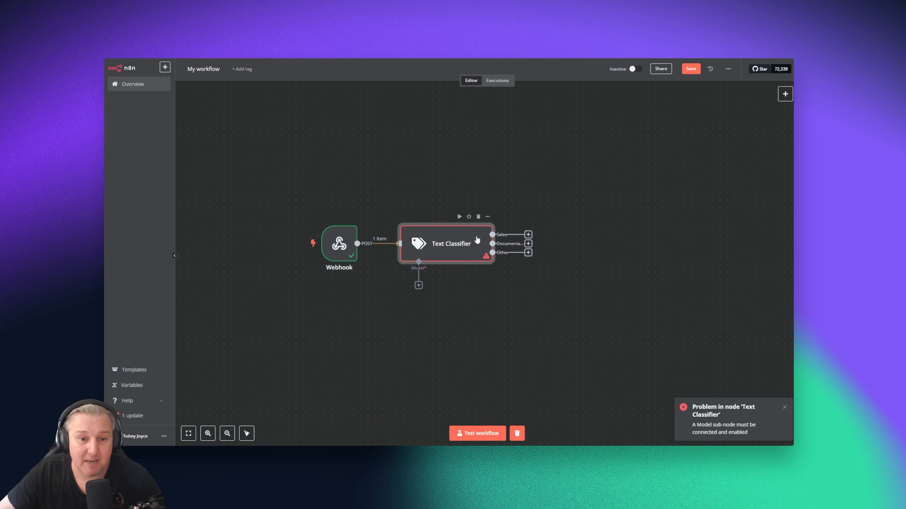
left_click(419, 286)
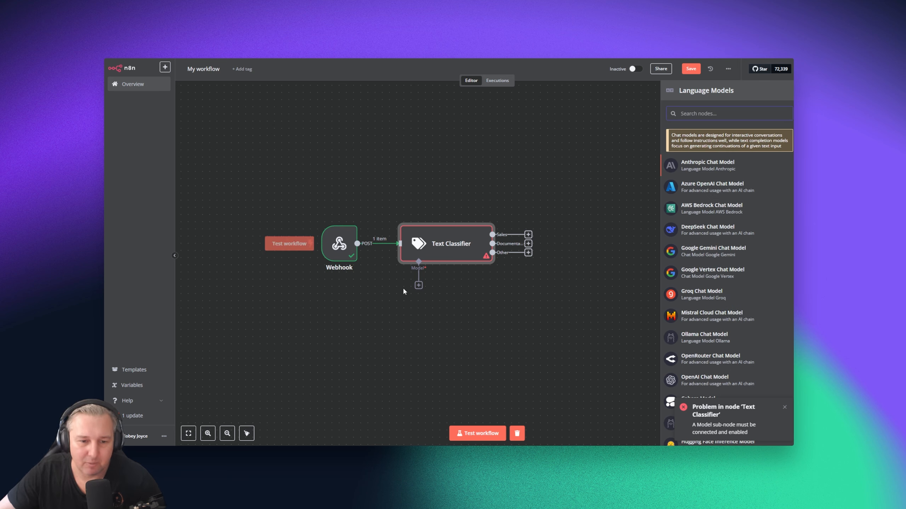
scroll(743, 196, "down", 1)
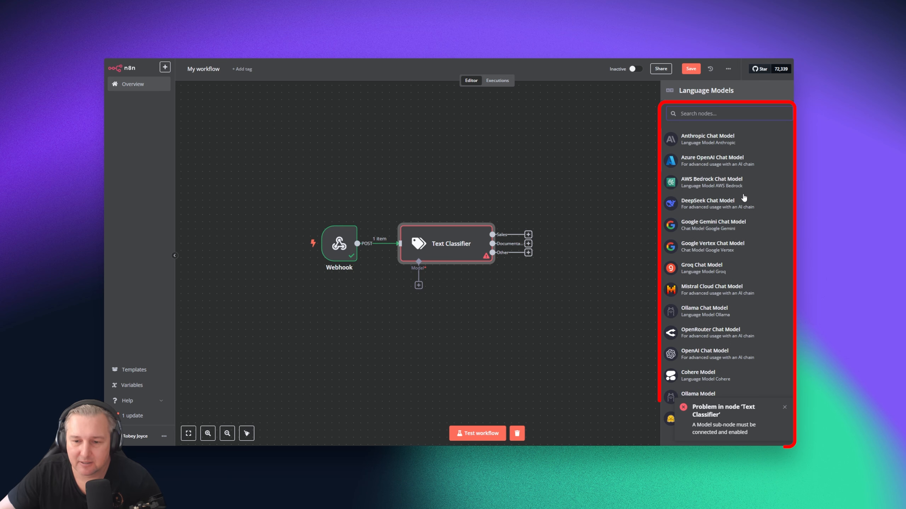
left_click(785, 407)
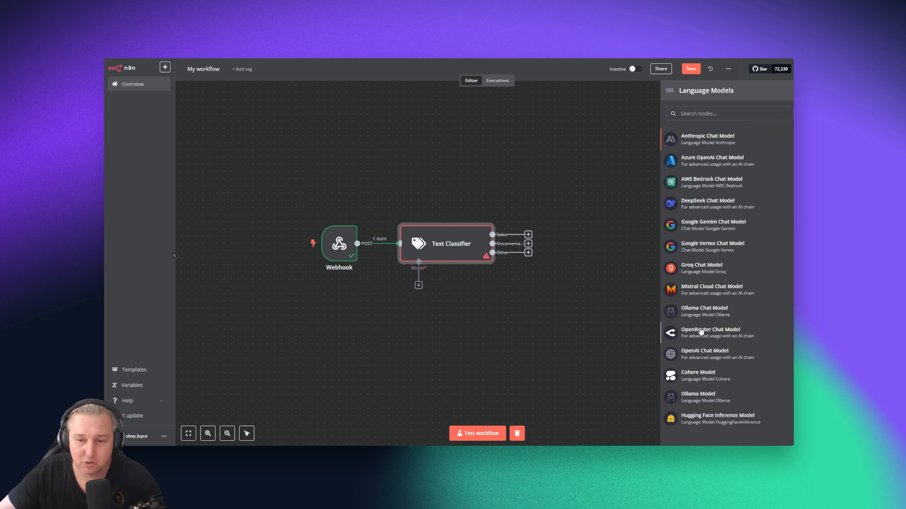
scroll(706, 319, "up", 1)
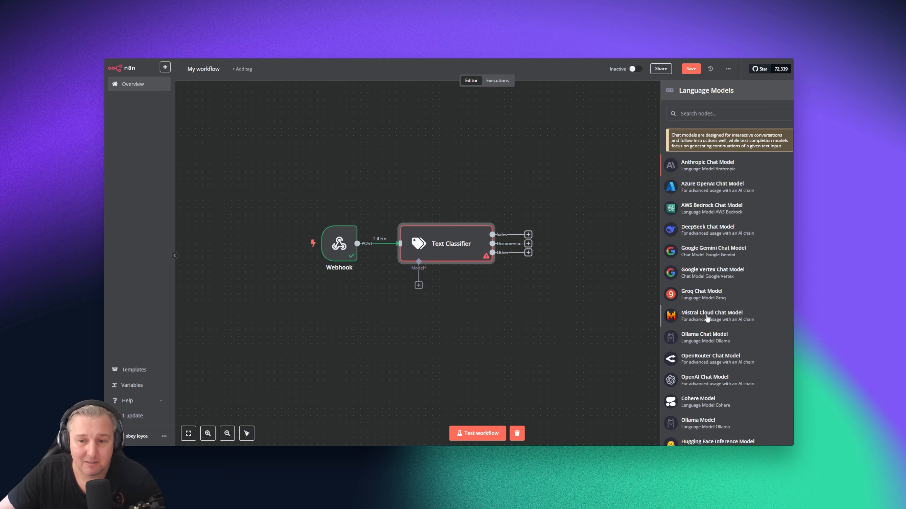
scroll(707, 318, "down", 1)
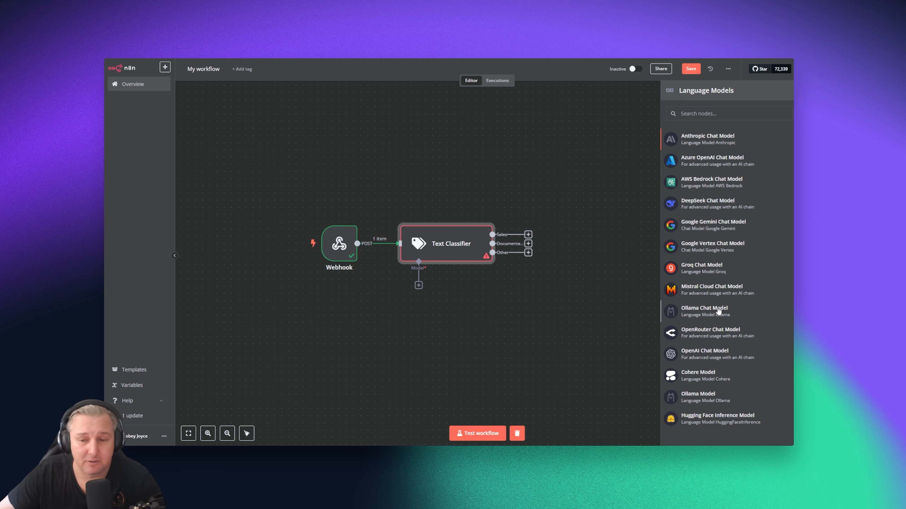
left_click(707, 356)
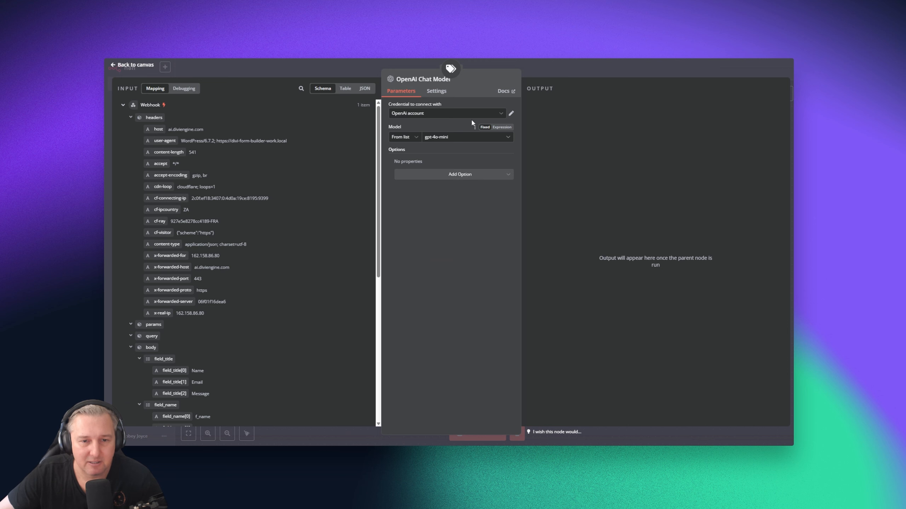
Keep the OpenAi account credential and gpt-4o-mini as the chat model's settings
left_click(496, 114)
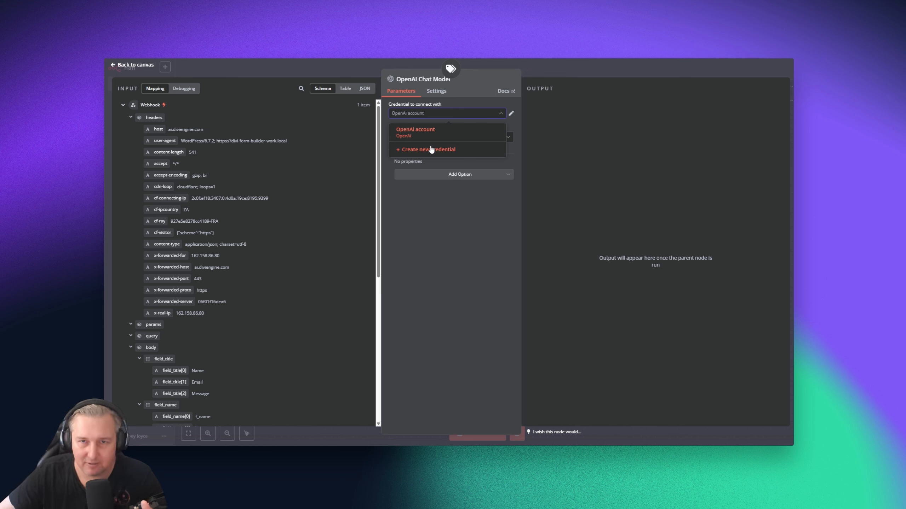
left_click(433, 276)
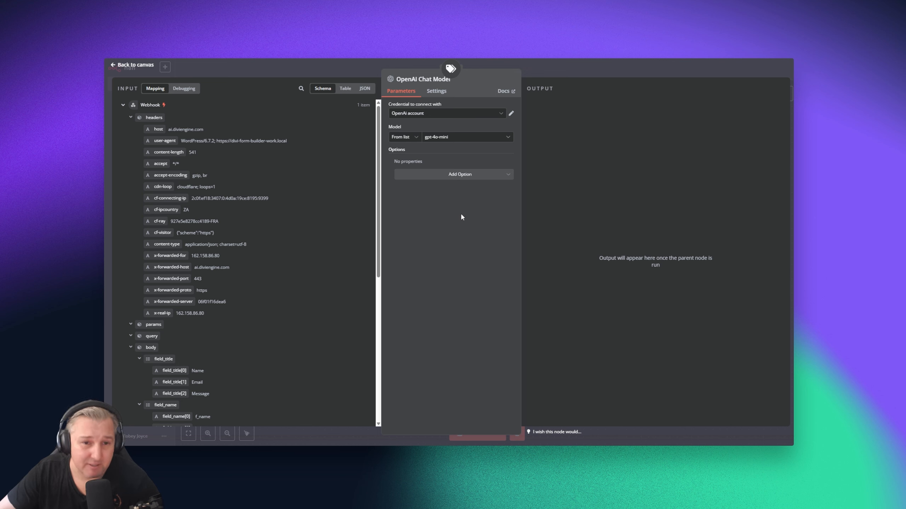
left_click(451, 138)
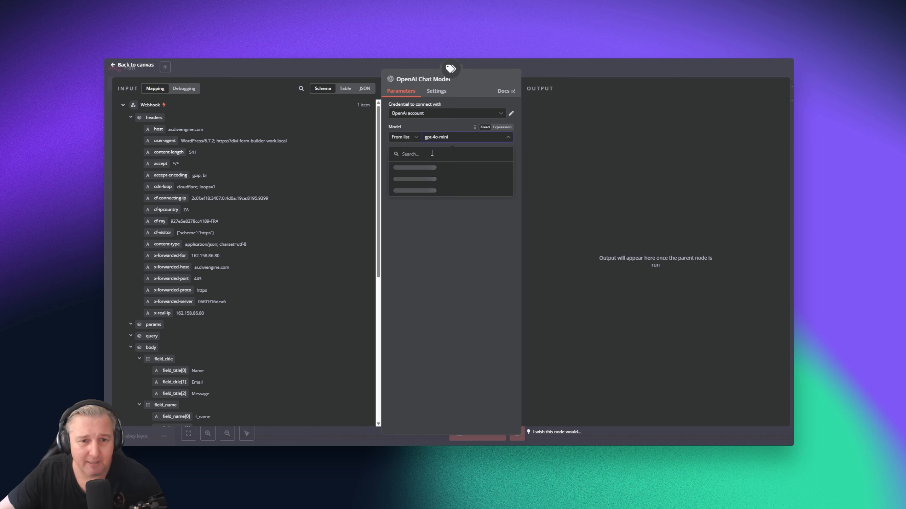
scroll(445, 188, "down", 3)
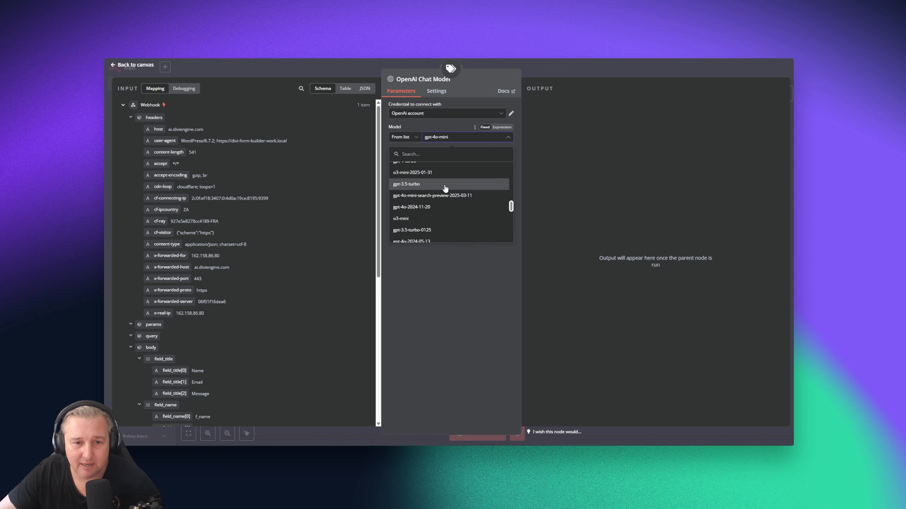
scroll(445, 186, "up", 5)
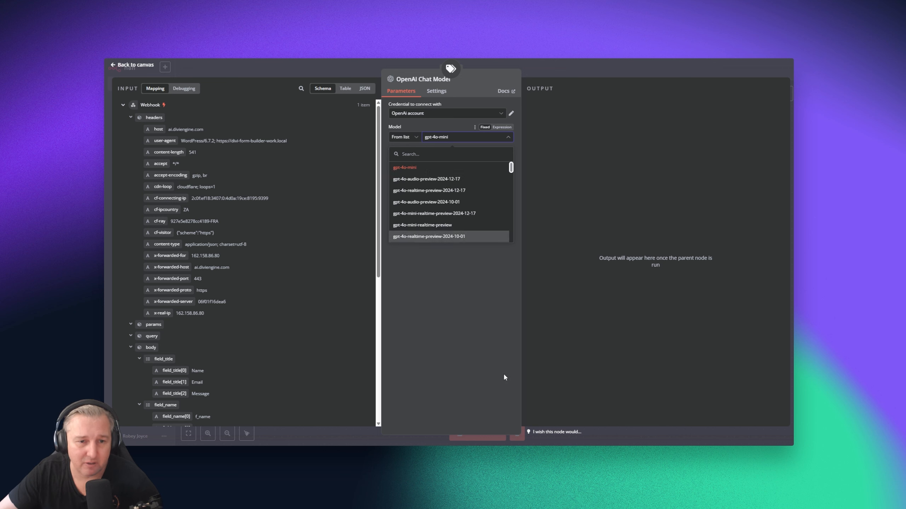
left_click(453, 298)
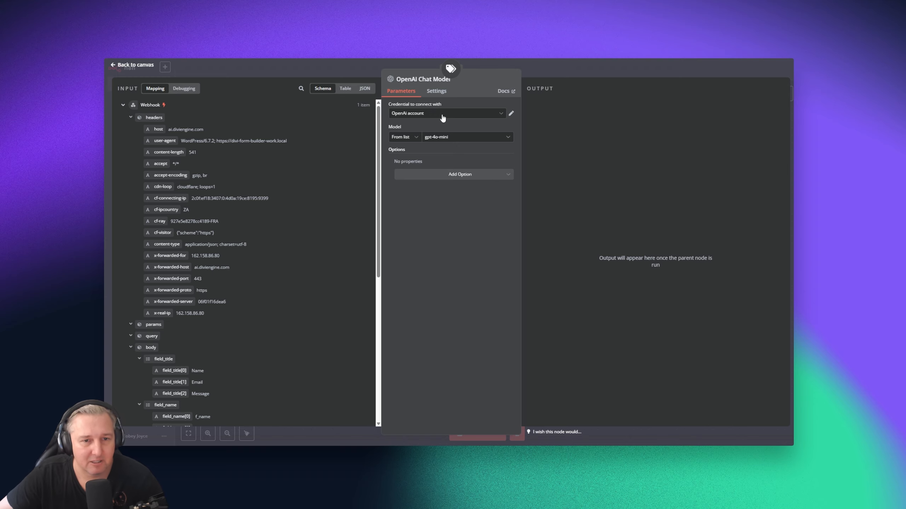
Re-test the Text Classifier and confirm the message goes to the Documentation branch as 1 item
left_click(141, 66)
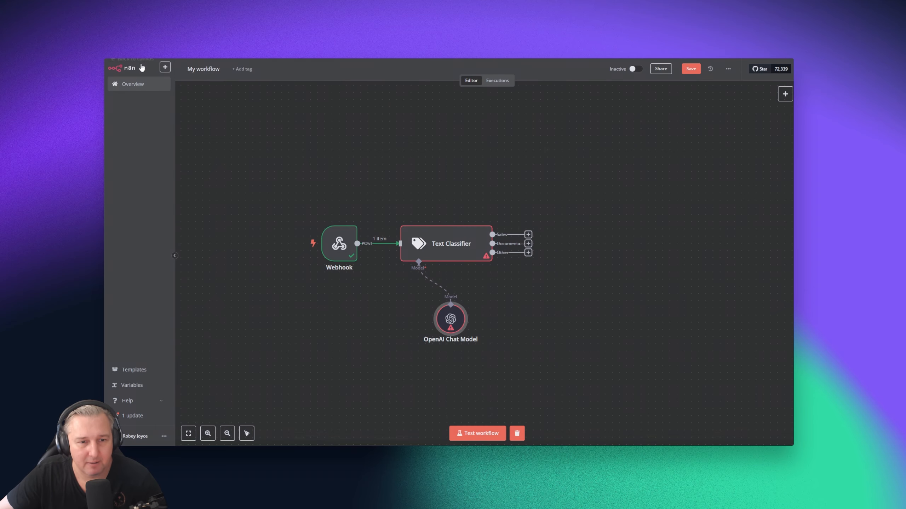
double_click(450, 249)
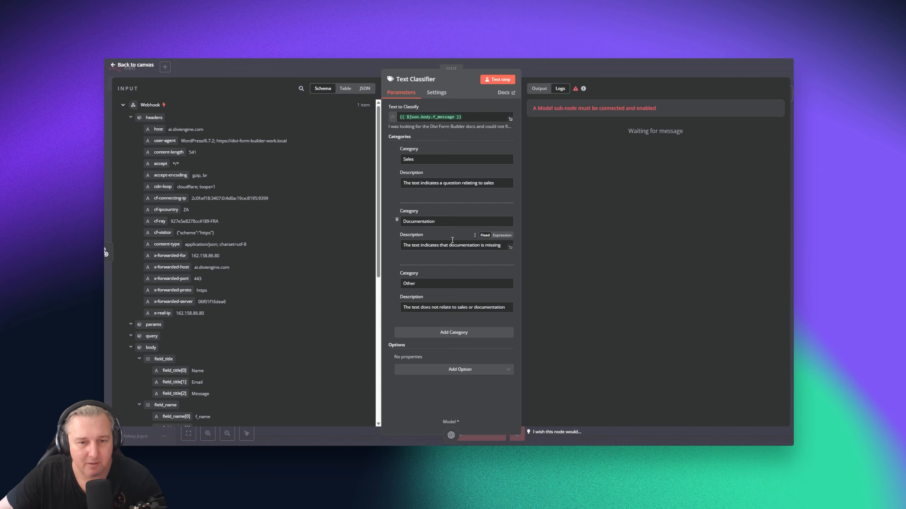
left_click(500, 80)
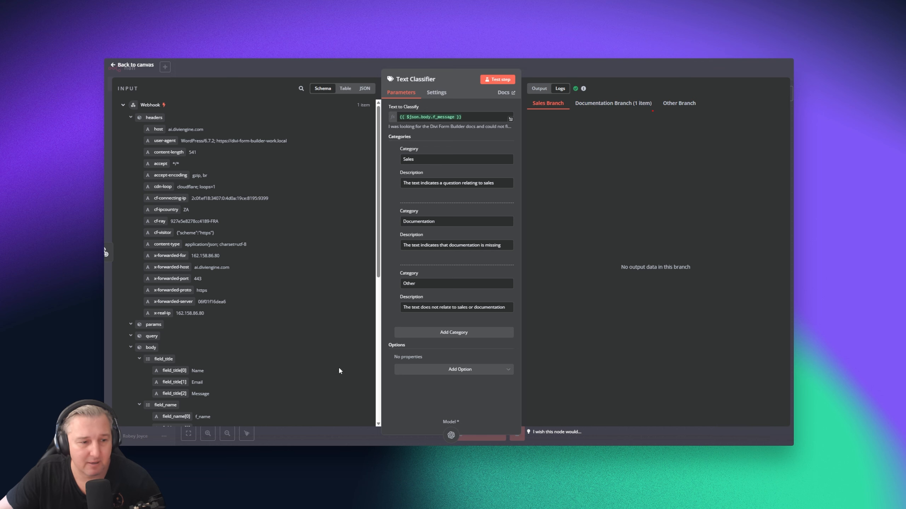
scroll(338, 366, "down", 6)
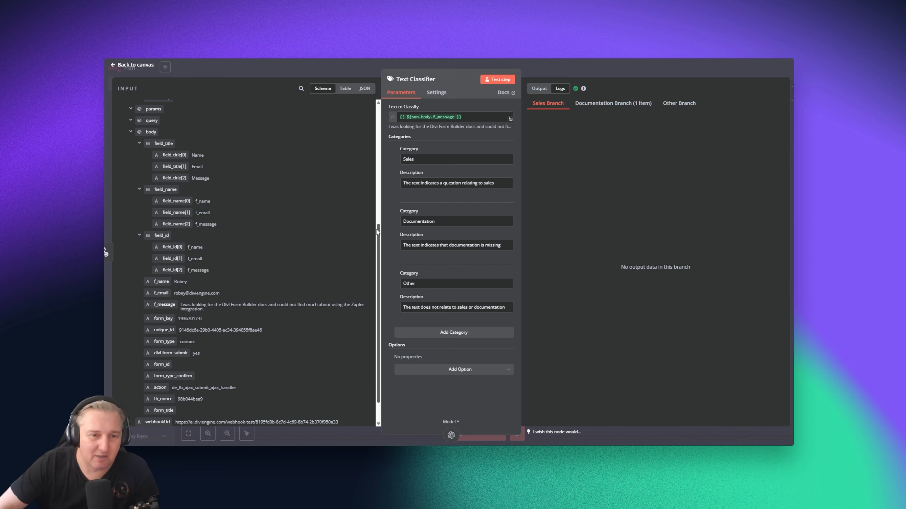
left_click(135, 65)
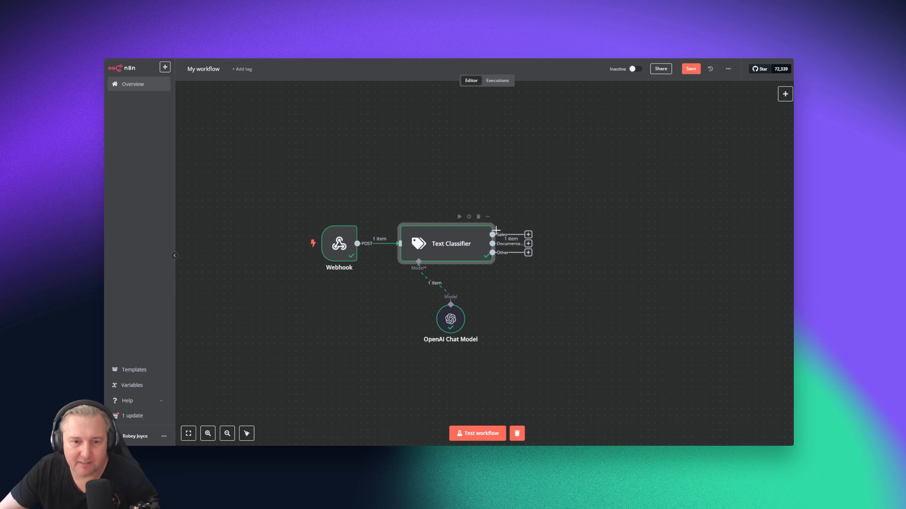
Add an AI Agent node from the Advanced AI choices on the Documentation output
left_click(528, 244)
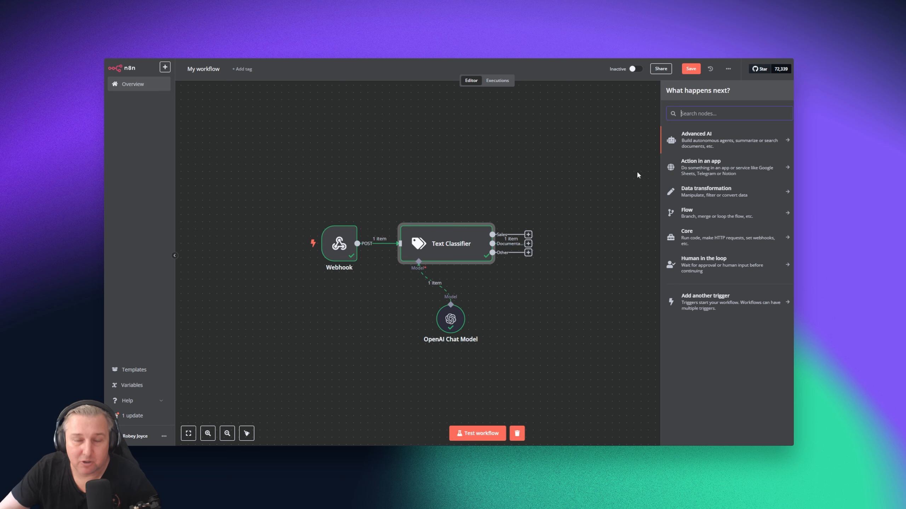
left_click(706, 142)
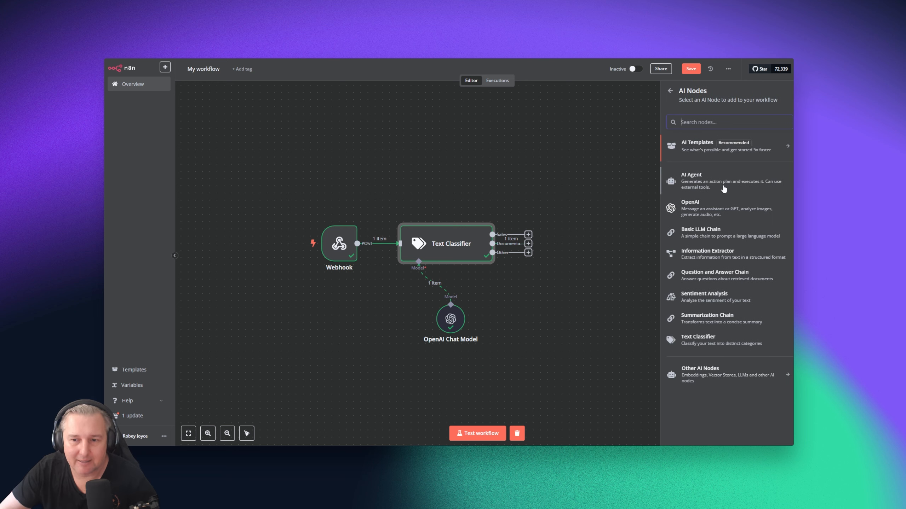
left_click(698, 180)
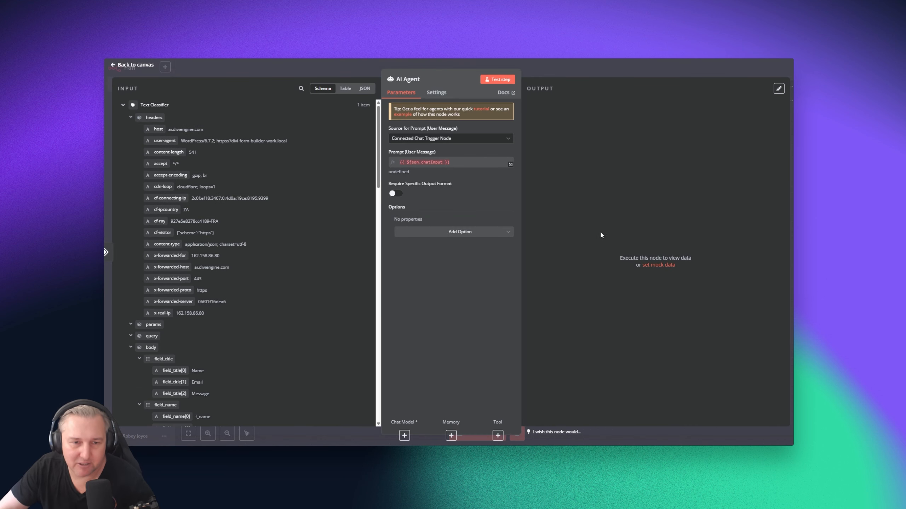
Close the AI Agent editor to see the agent on the Documentation branch
left_click(135, 65)
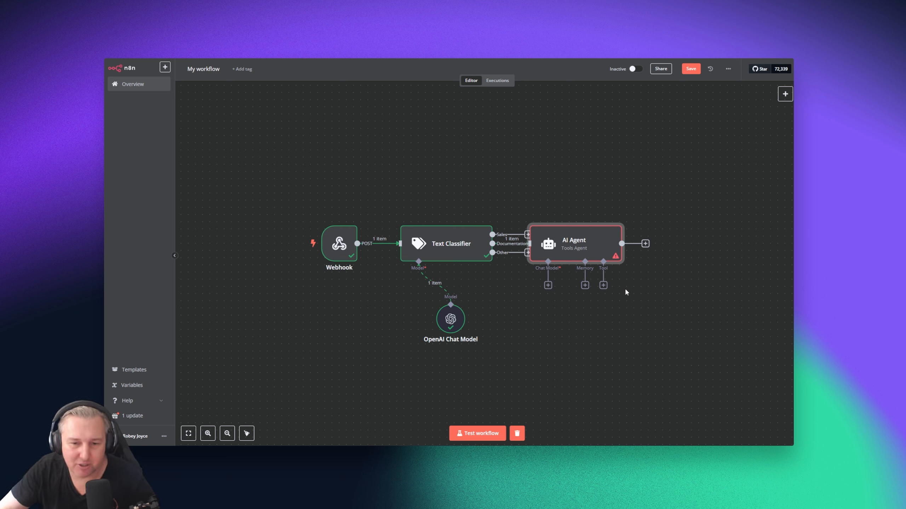
mouse_move(616, 256)
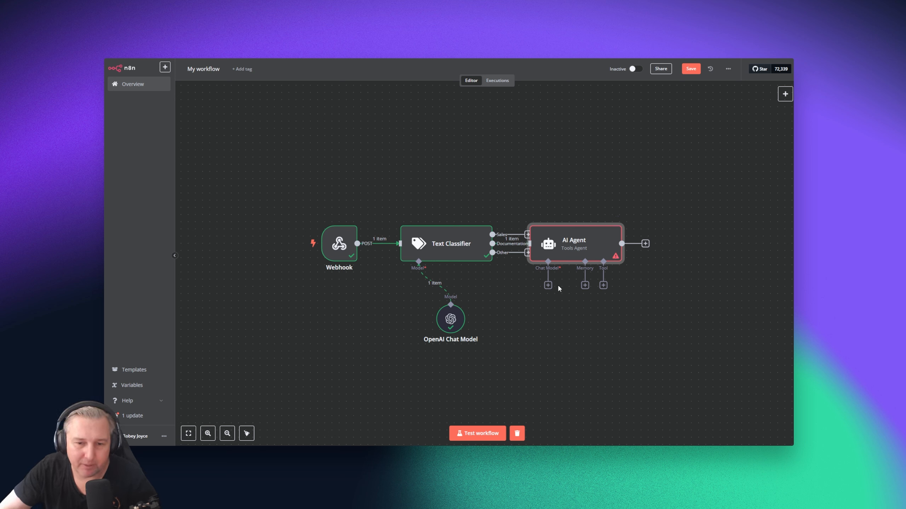
left_click(548, 285)
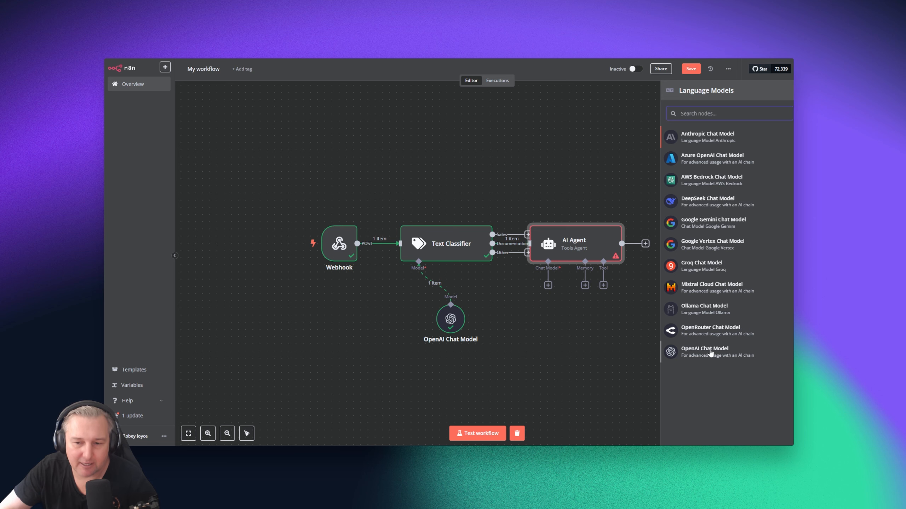
left_click(705, 355)
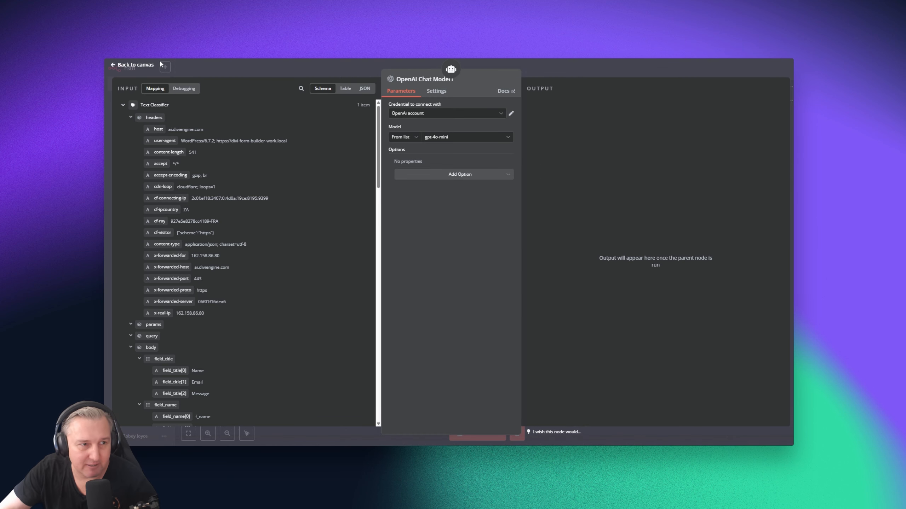
left_click(135, 65)
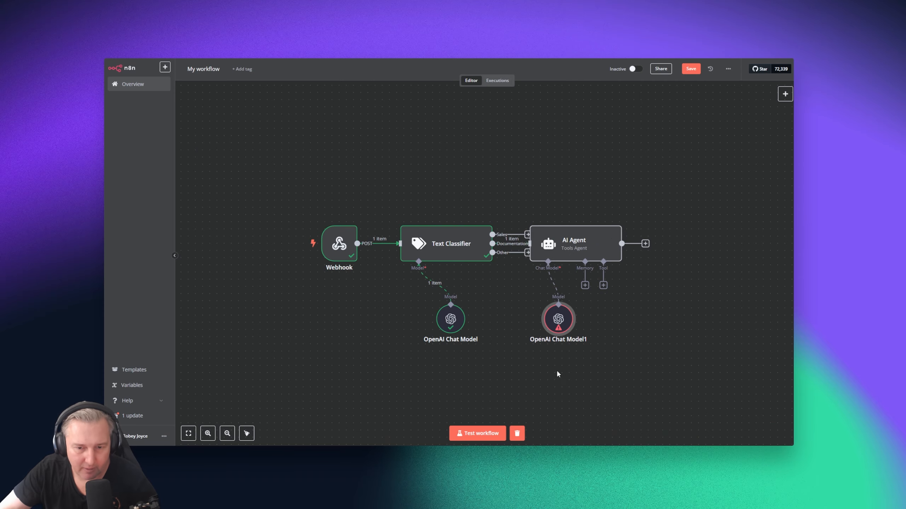
left_click_drag(561, 324, 547, 331)
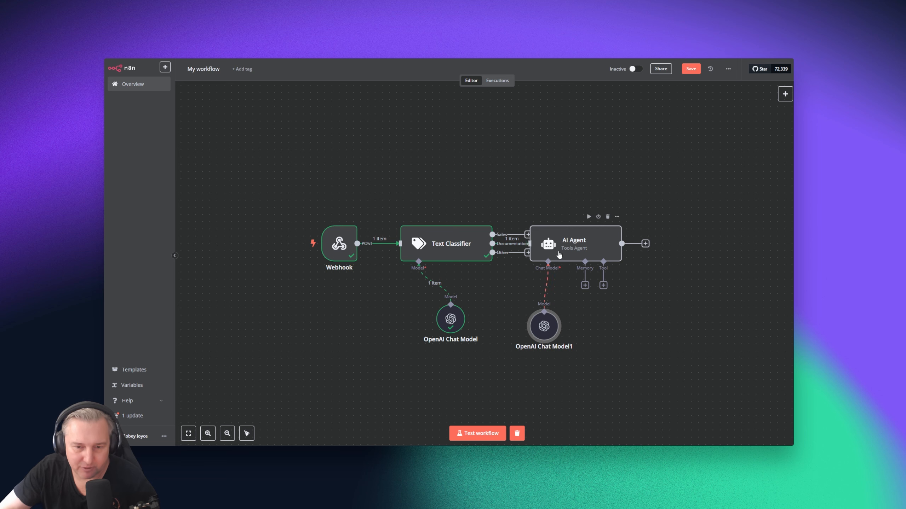
Set the AI Agent prompt to Define below as an expression holding {{ $json.body.f_message }}
double_click(570, 245)
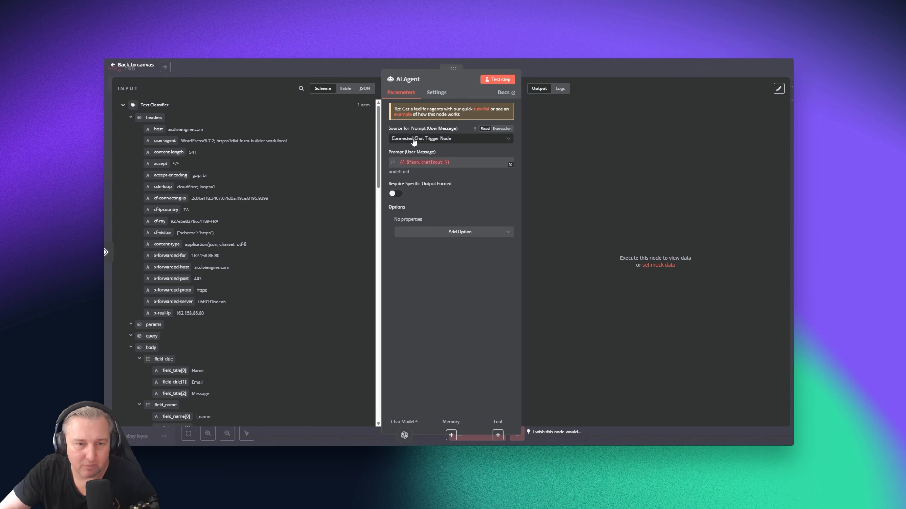
left_click(452, 140)
left_click(448, 182)
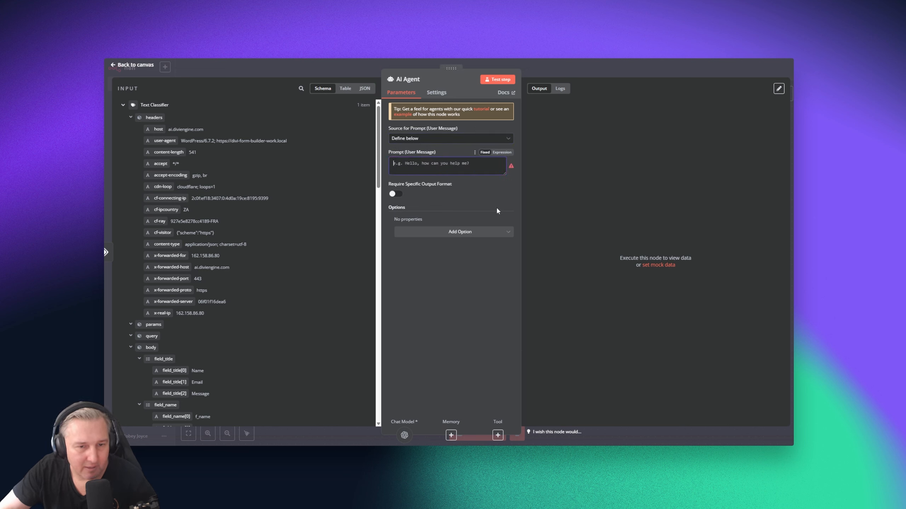
left_click(396, 163)
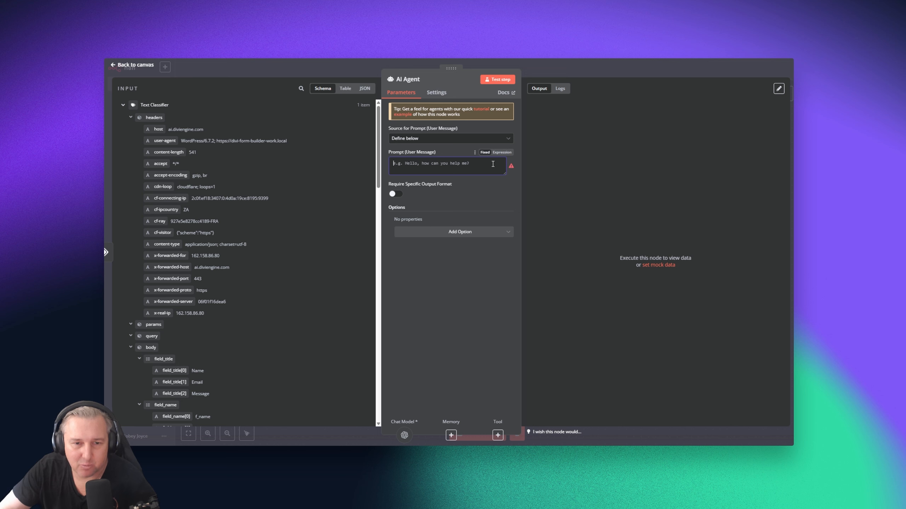
left_click(449, 167)
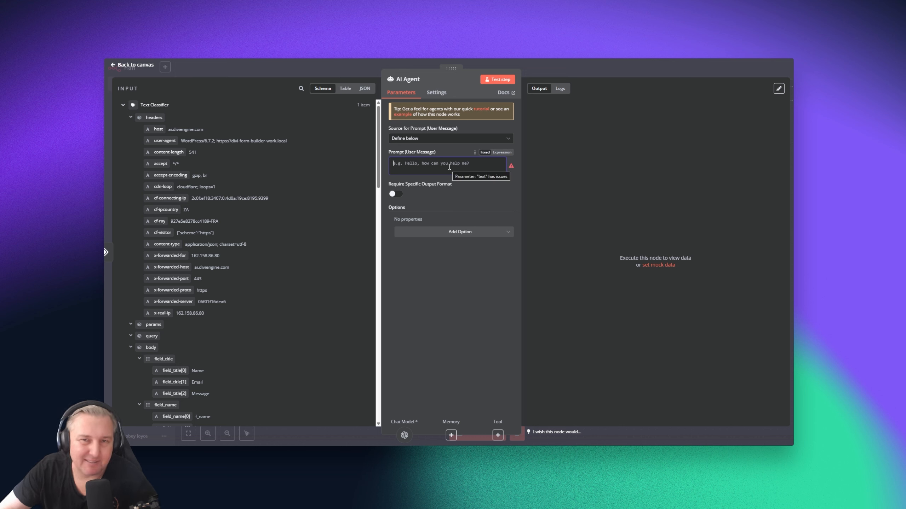
left_click(502, 153)
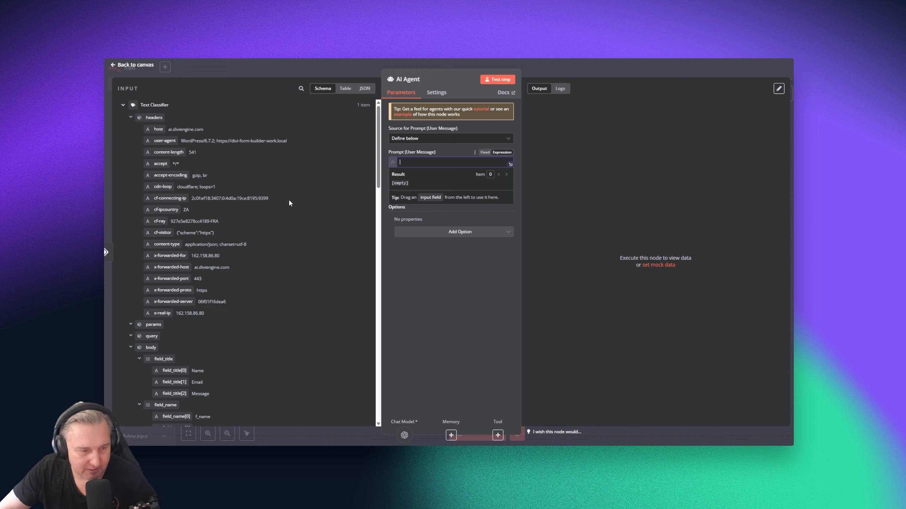
scroll(161, 321, "down", 5)
left_click_drag(158, 341, 417, 161)
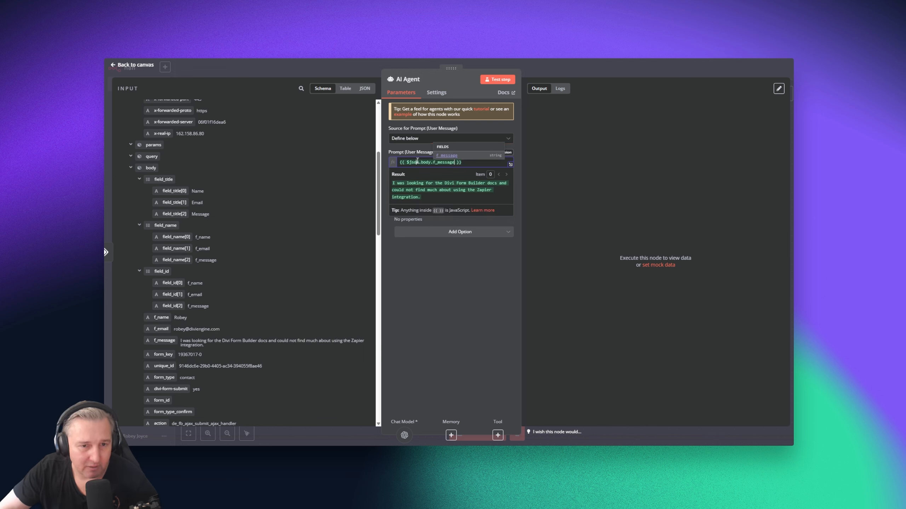
left_click(481, 161)
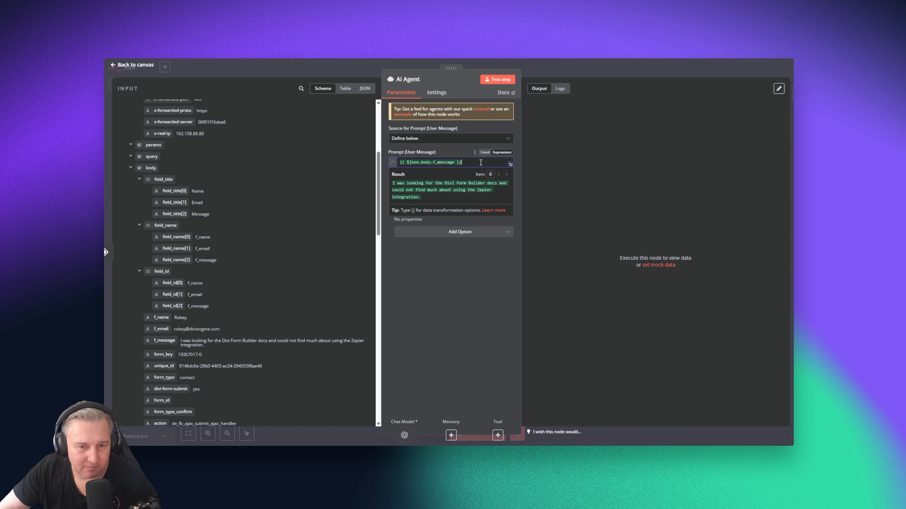
On a new line, instruct it to evaluate the text, identify the plugin and summarise
key("Return")
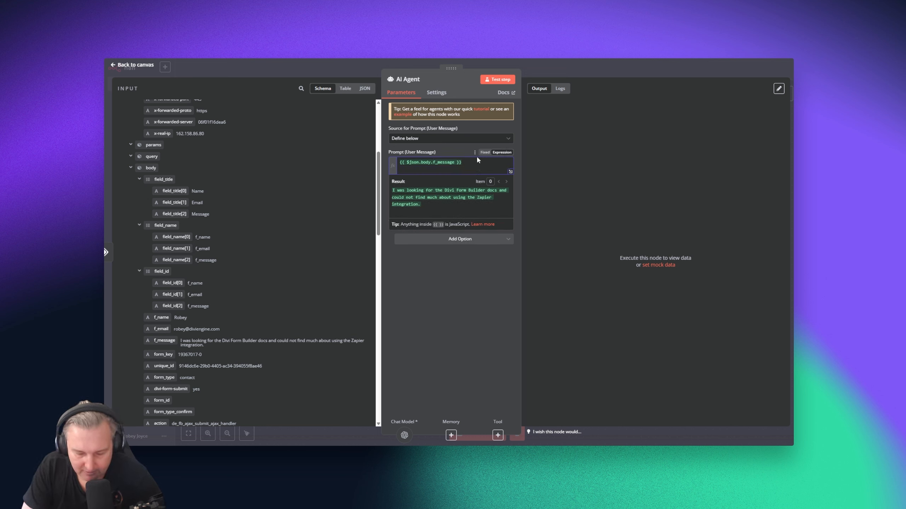
type("Evaluate this text amnd")
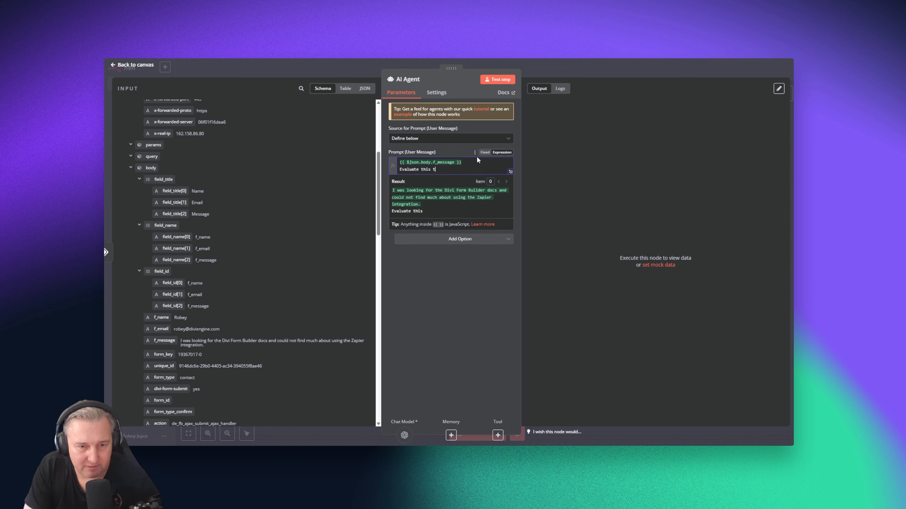
key("BackSpace")
key("BackSpace")
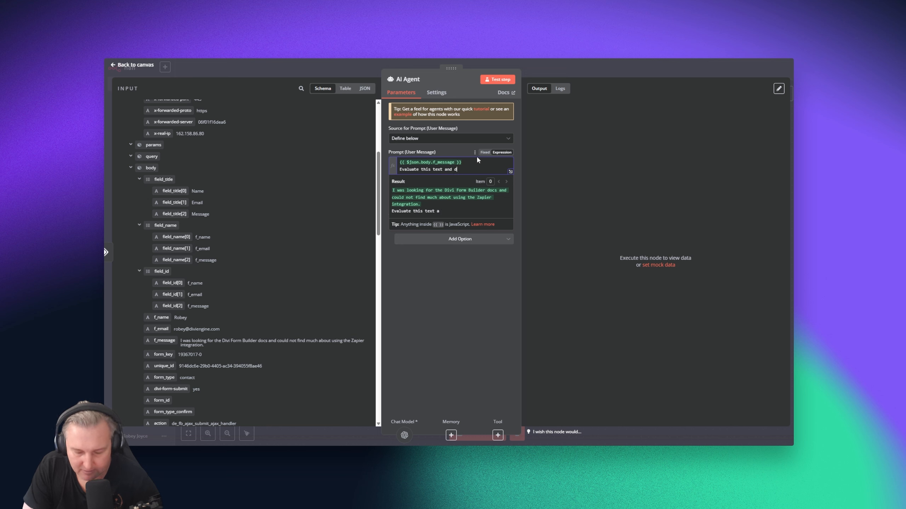
type("d determine which p")
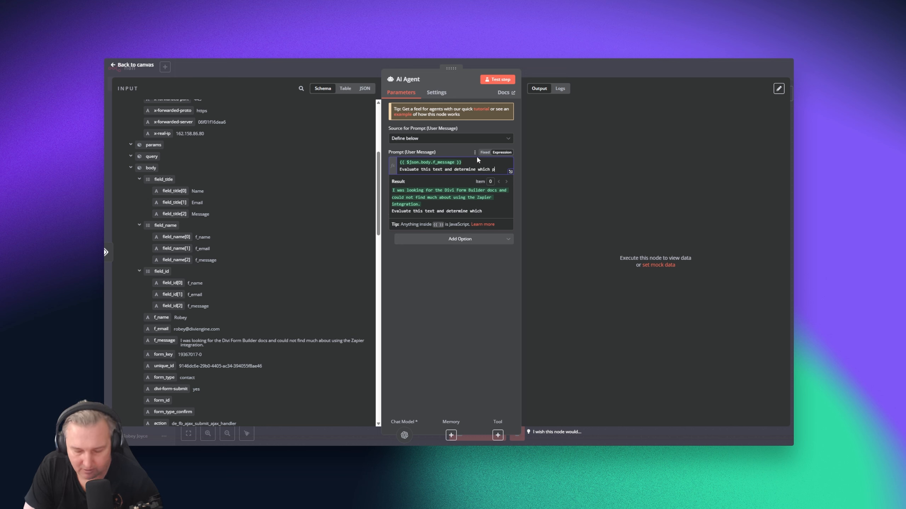
type("lugin they ar")
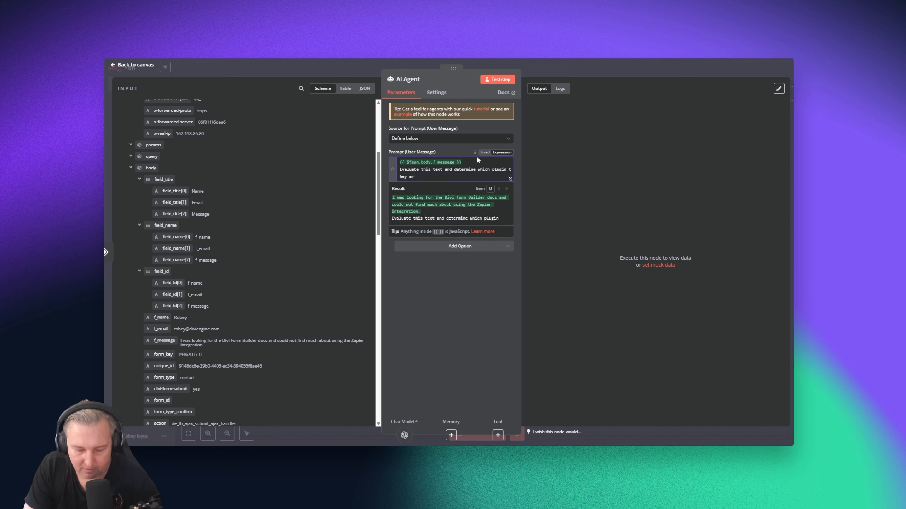
type("e referring to")
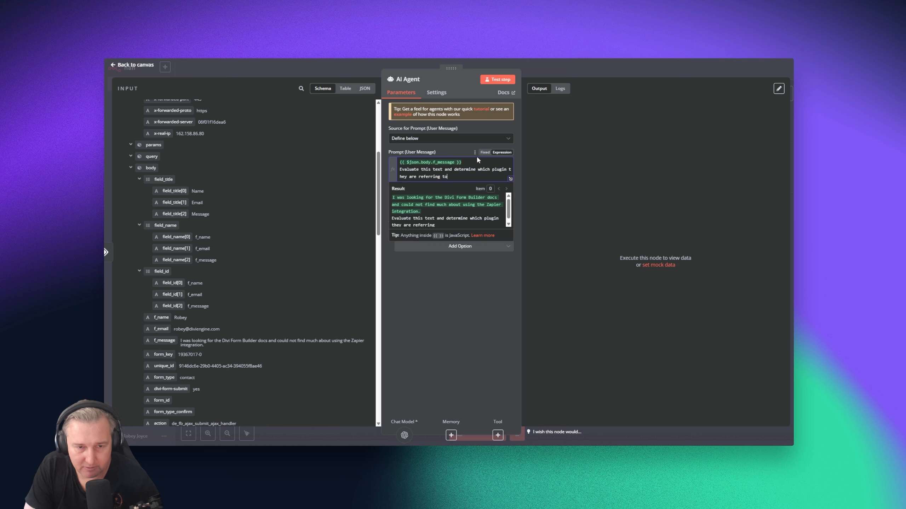
type(", as well ")
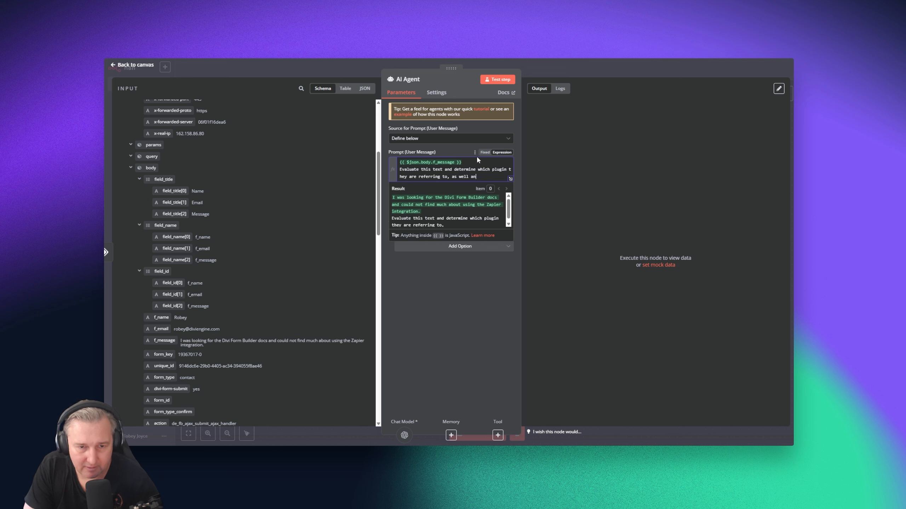
type("as create asho")
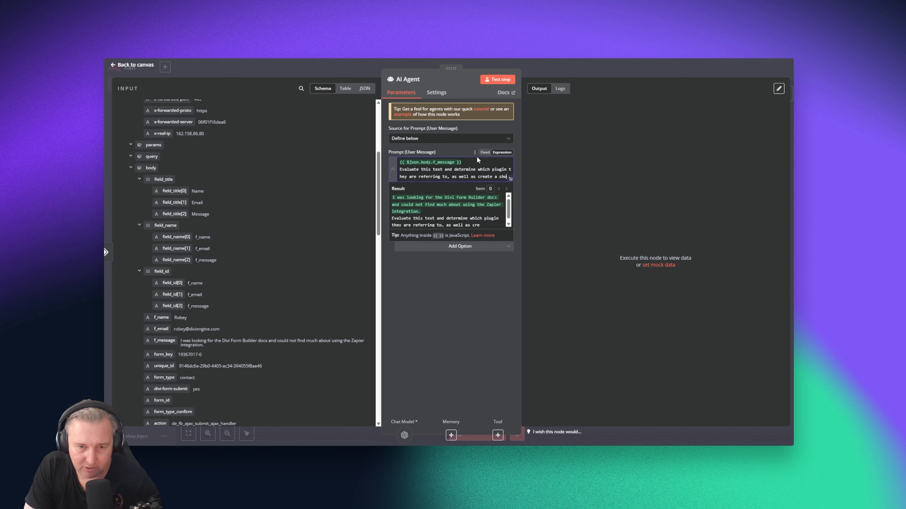
type("rt summa")
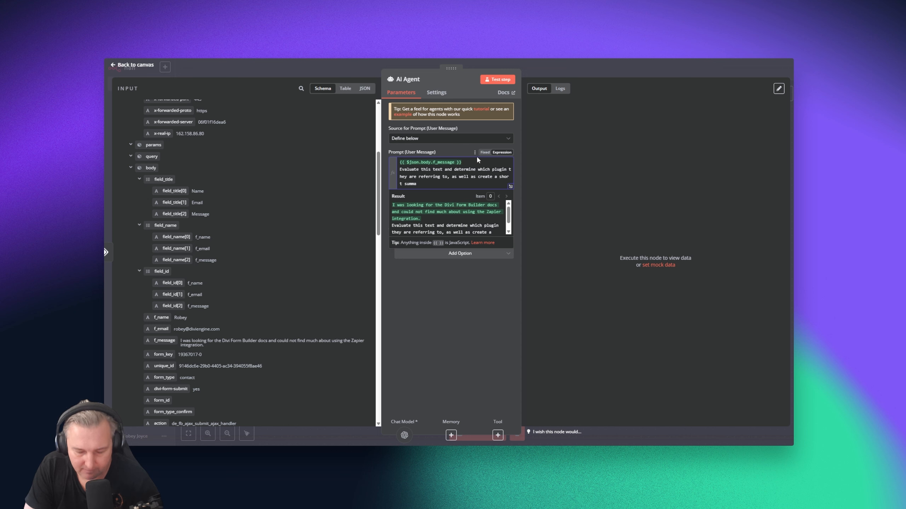
type("ry of the missing d")
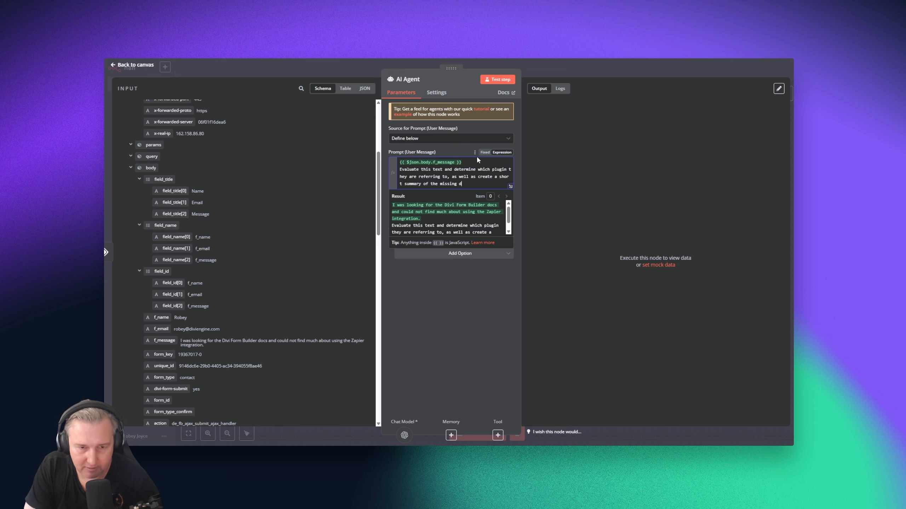
type("ocuyent")
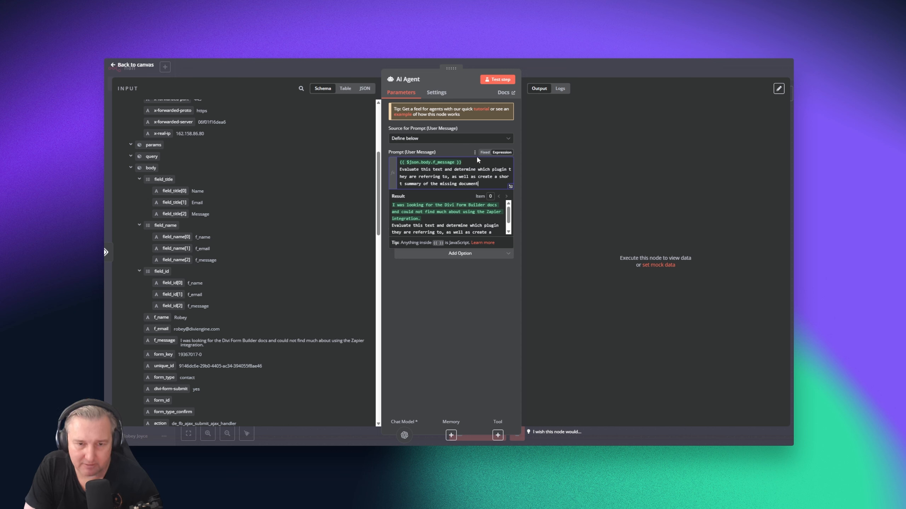
type("ation.")
Finish the prompt with 'documentation.' and test the agent, getting a Divi–Zapier missing-docs summary
left_click(460, 257)
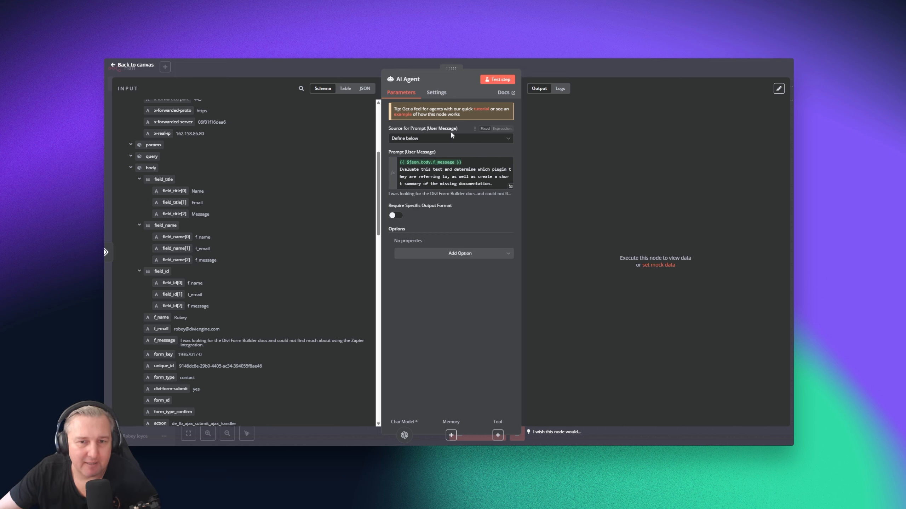
left_click(495, 80)
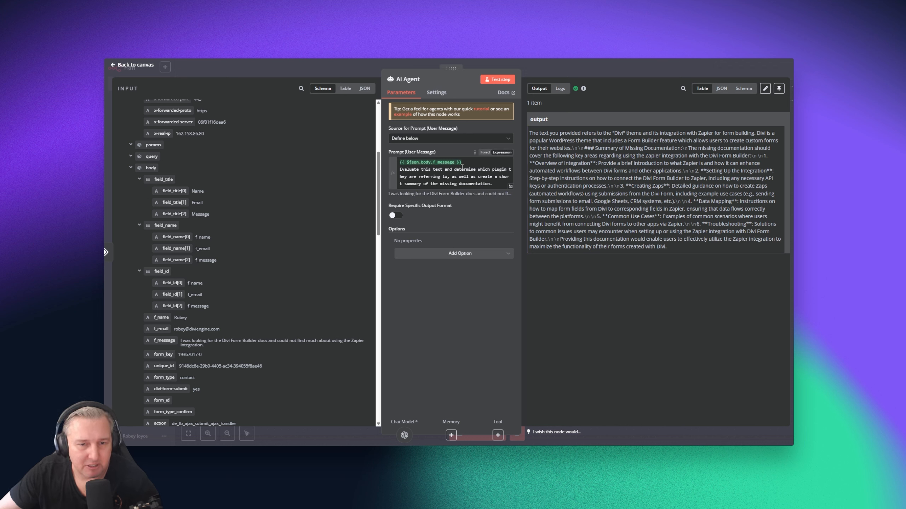
double_click(618, 133)
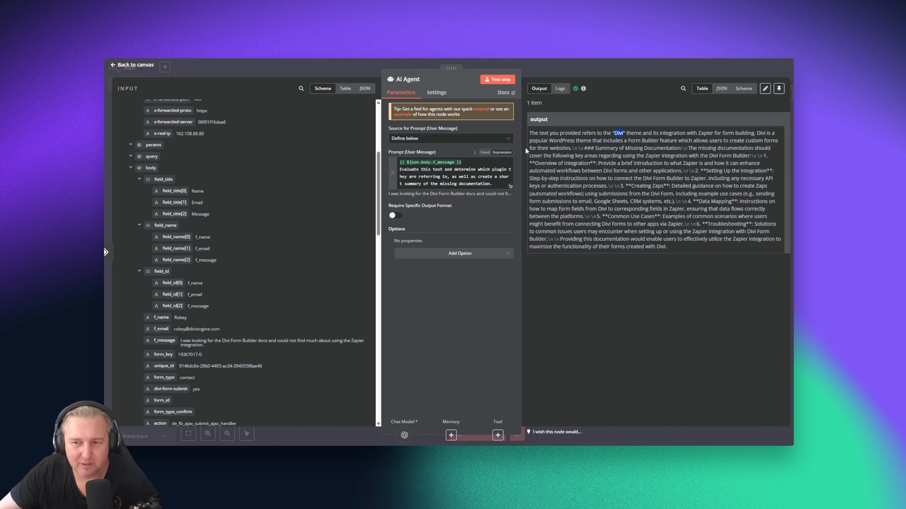
left_click(417, 176)
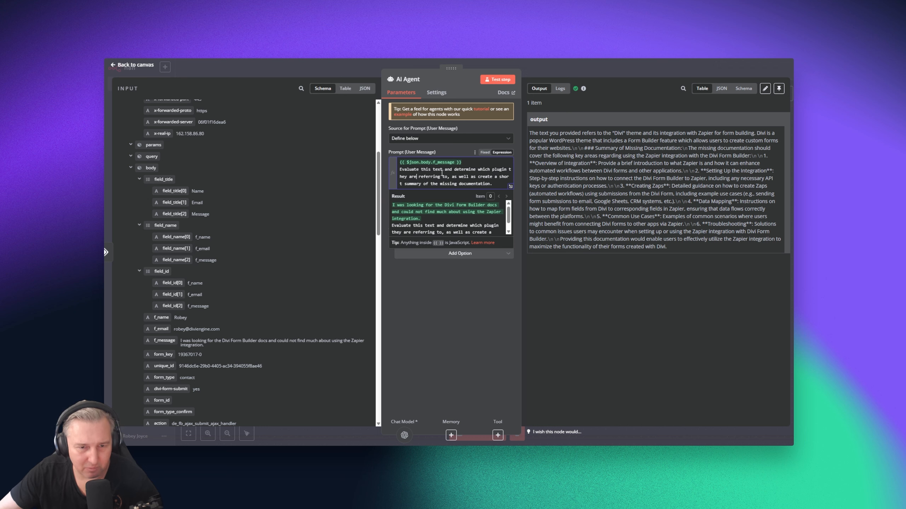
Insert 'Divi Engine' before 'plugin', add 'no longer that 15 words', and rerun the agent
left_click(493, 169)
type("Divi Engine")
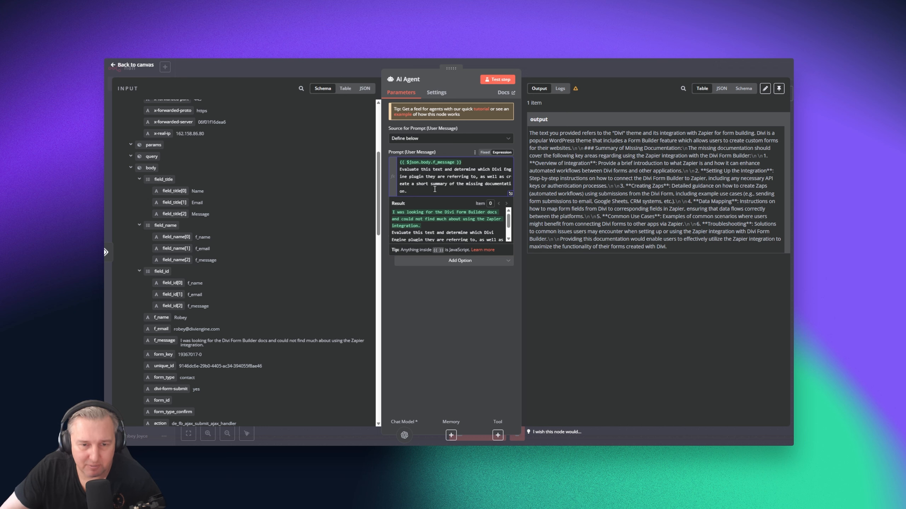
left_click(415, 190)
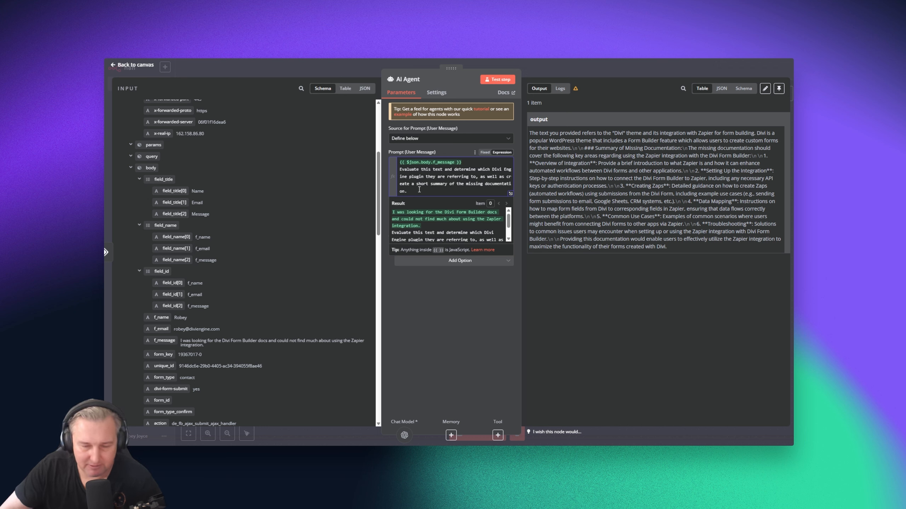
type("no lo")
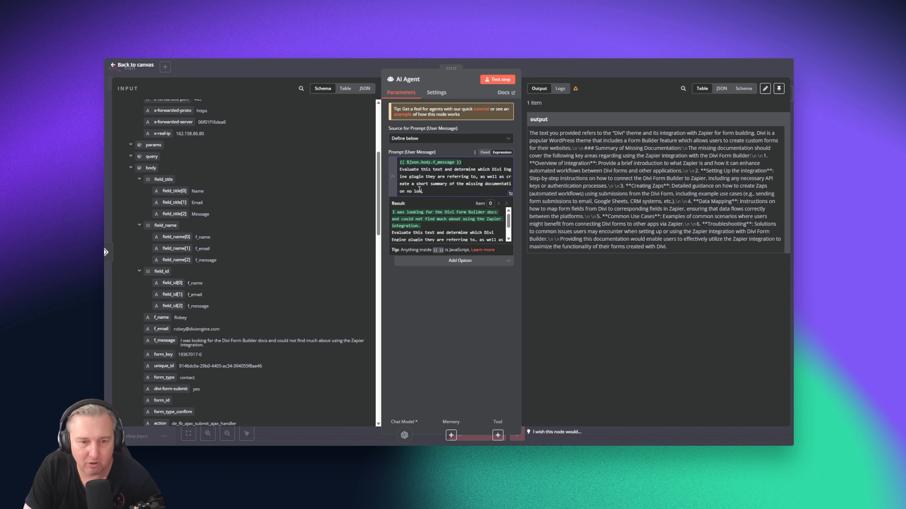
type("nger that ")
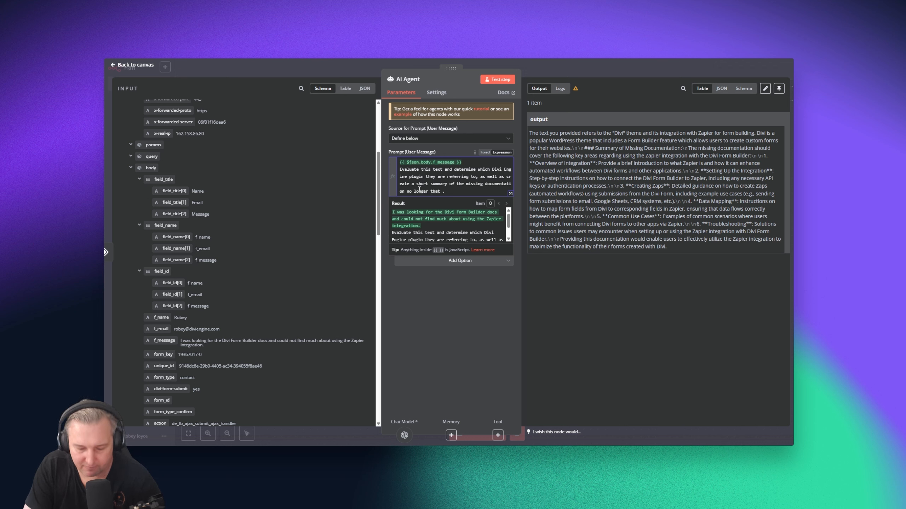
type("15 words")
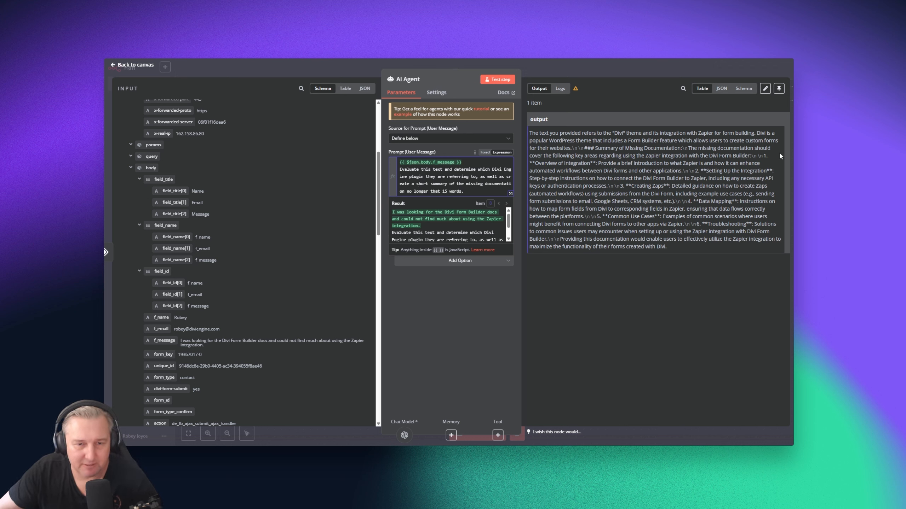
left_click(503, 81)
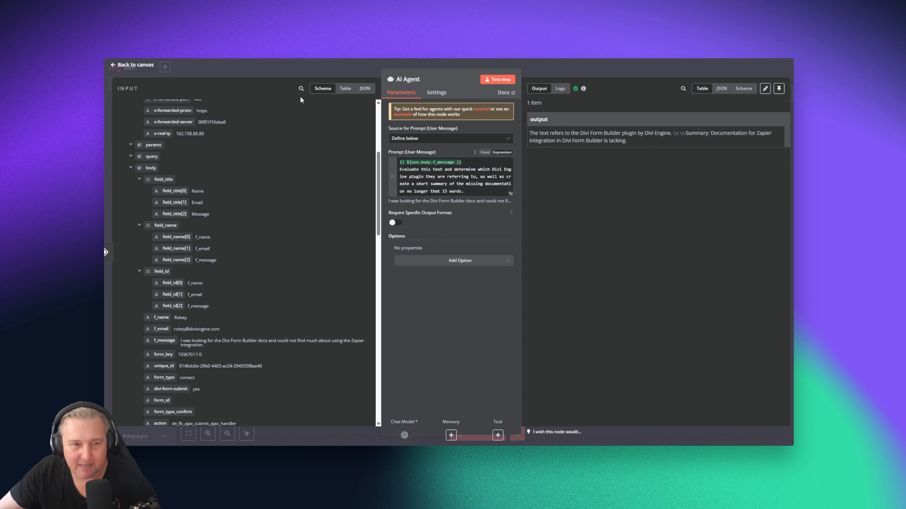
left_click(132, 67)
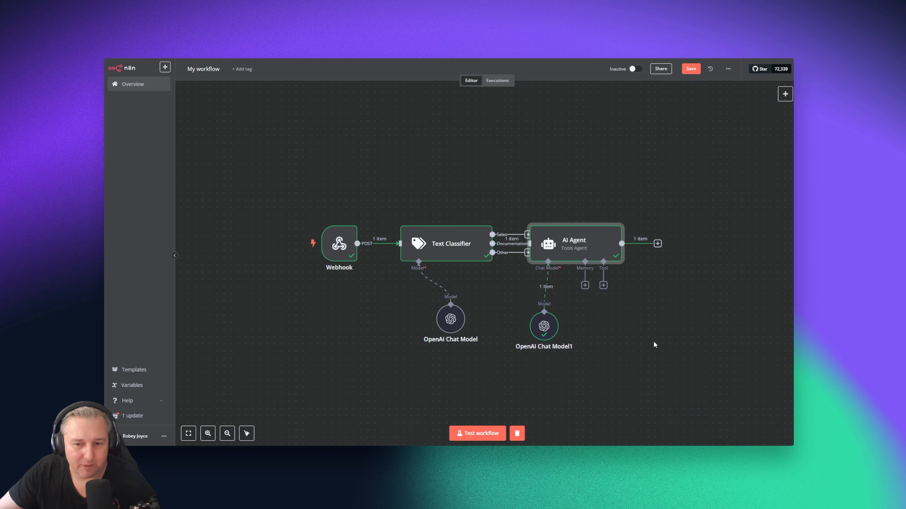
Search 'sheet' among the AI Agent's tools and attach the Google Sheets Tool
left_click(603, 286)
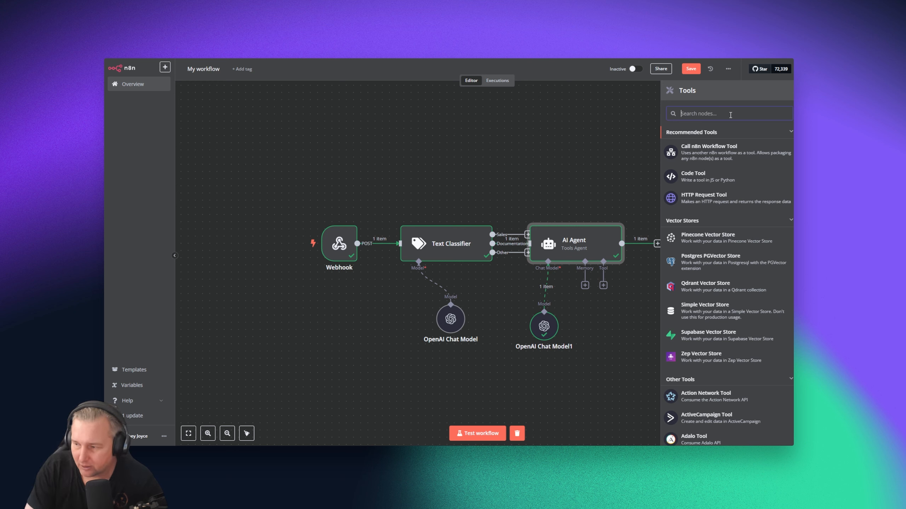
type("sheet")
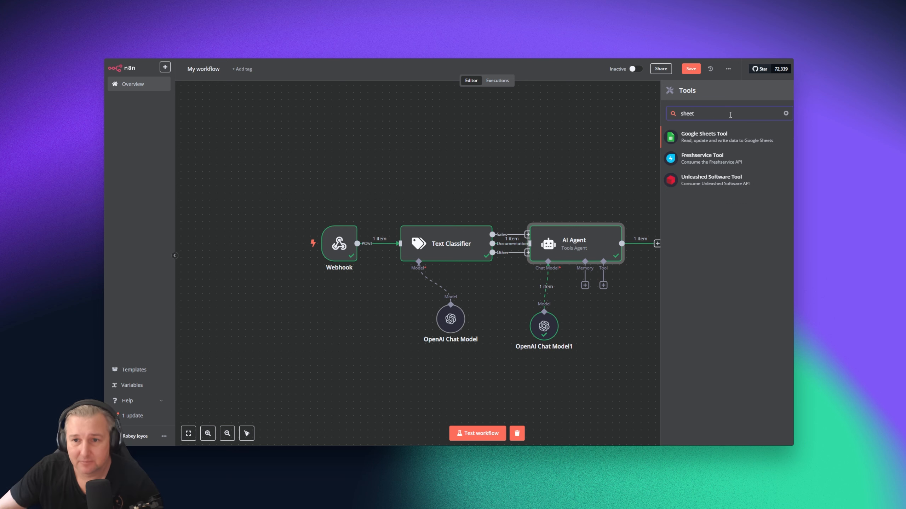
left_click(689, 138)
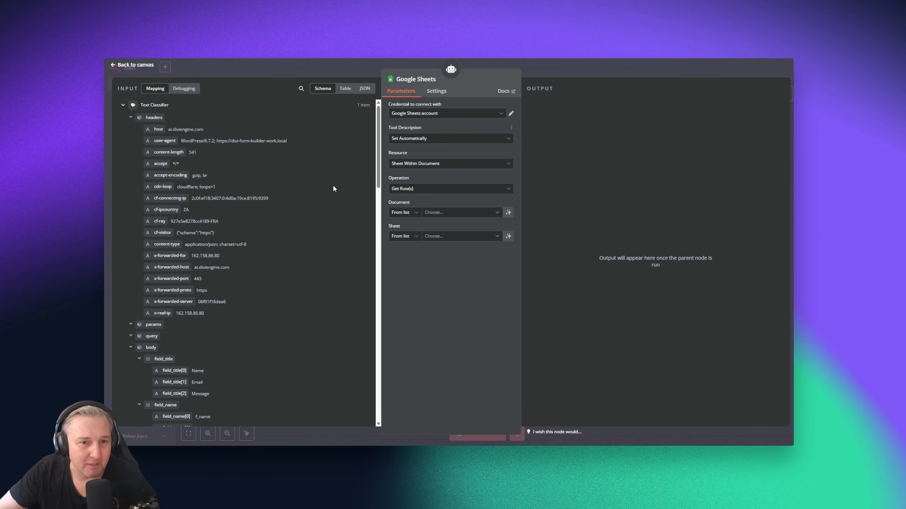
Keep the Google Sheets account and set Resource to Sheet Within Document, Operation to Append Row
left_click(453, 114)
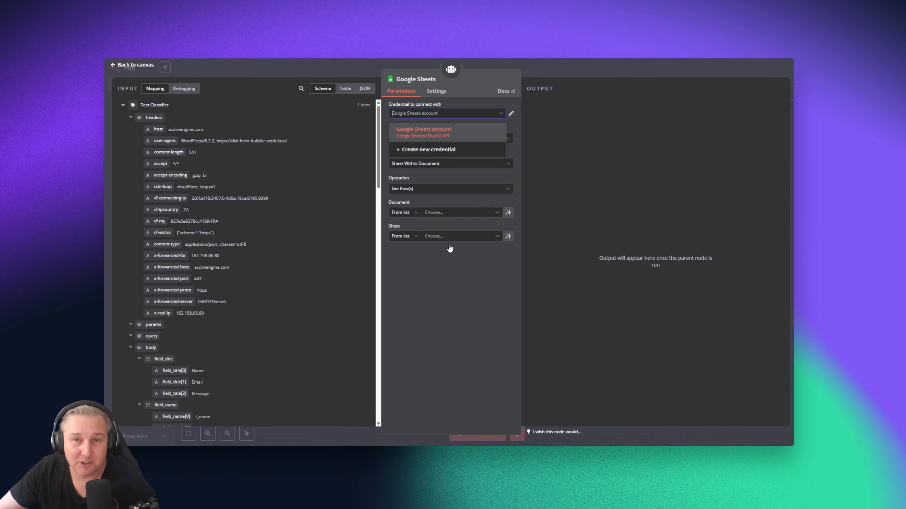
left_click(453, 297)
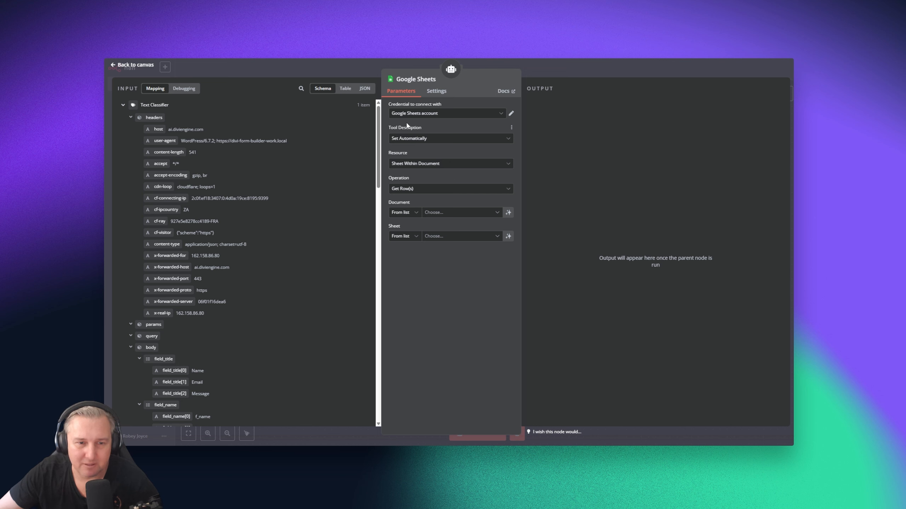
left_click(448, 167)
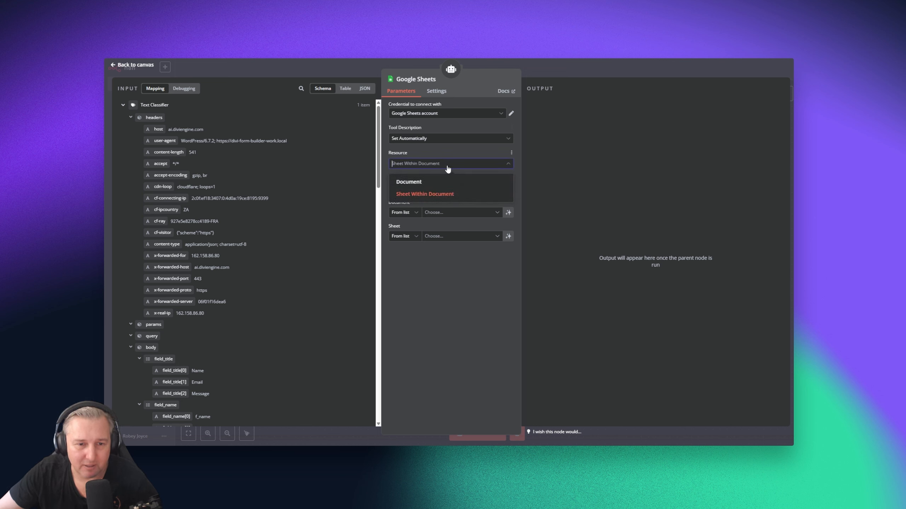
left_click(454, 194)
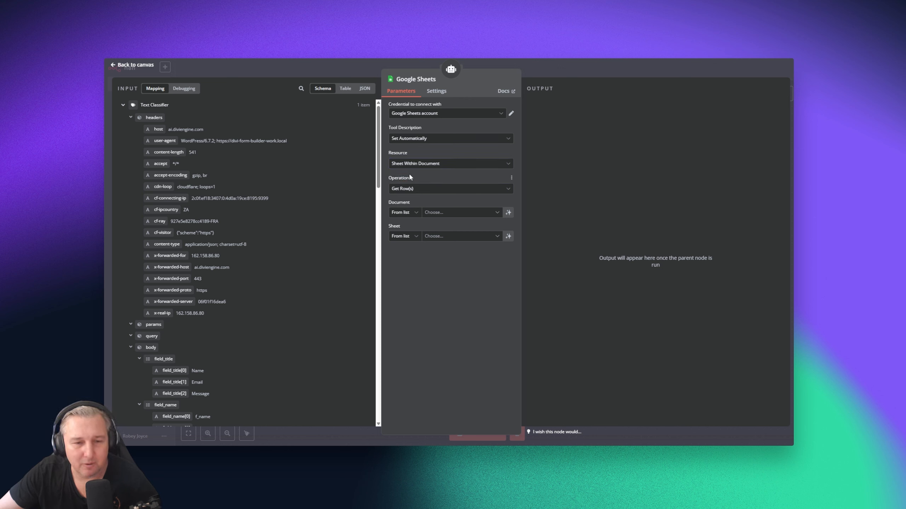
left_click(442, 191)
scroll(438, 268, "up", 2)
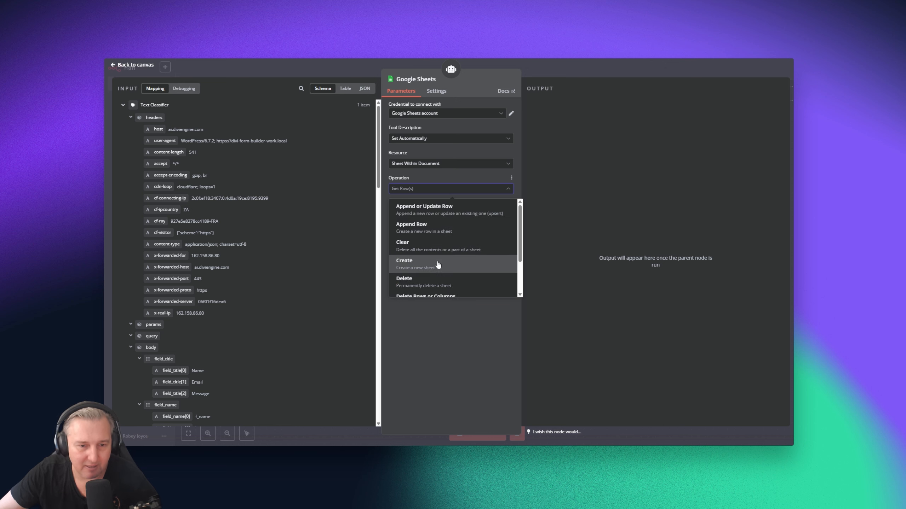
left_click(433, 227)
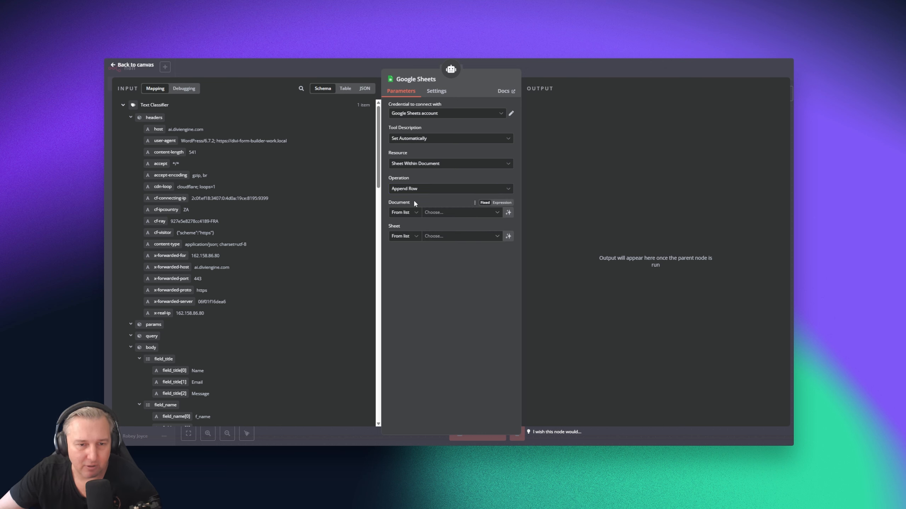
Target the Missing Docs 'To do' sheet, letting the model fill Plugin Name and Summary
left_click(438, 213)
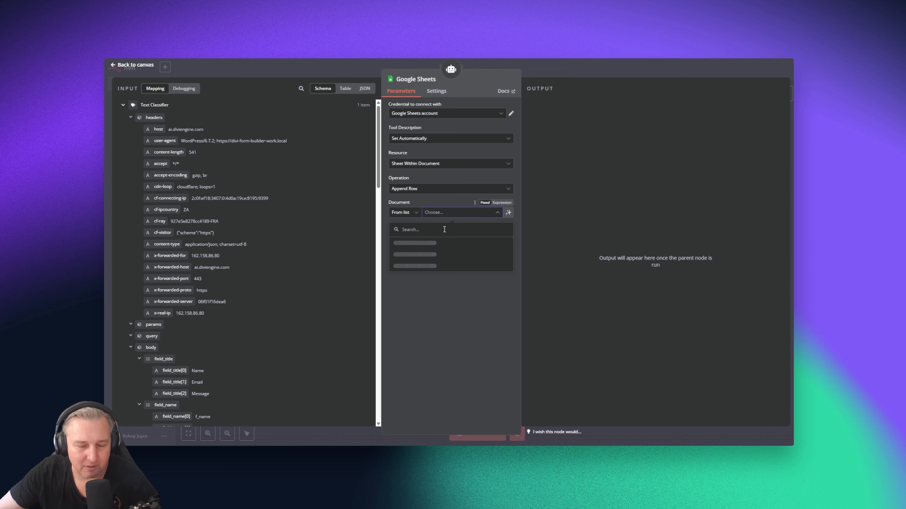
left_click(439, 244)
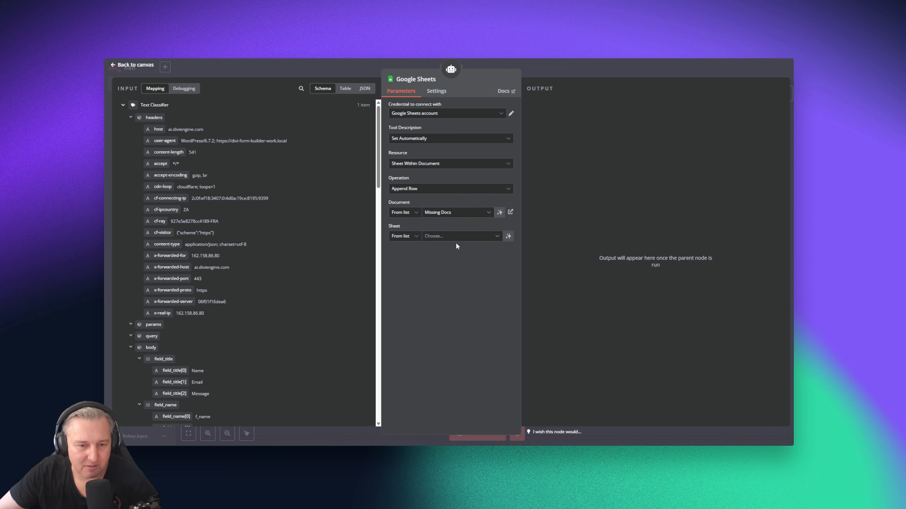
left_click(442, 238)
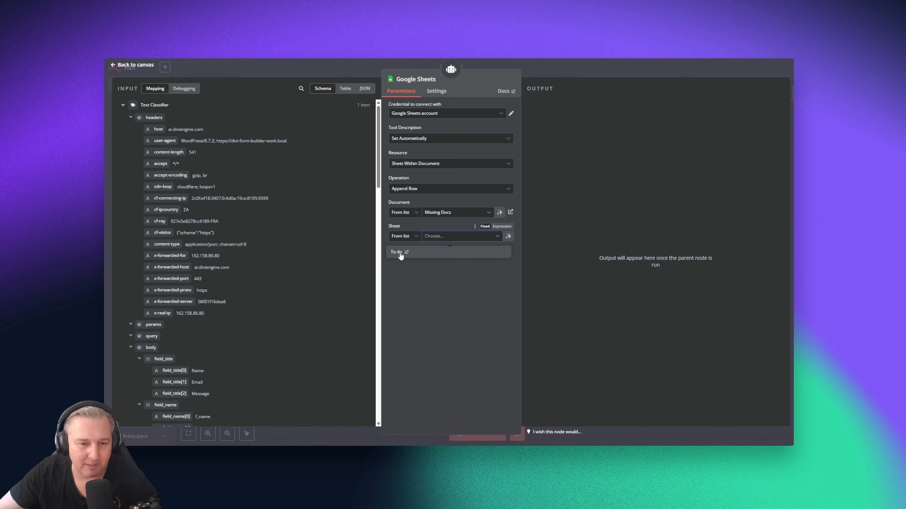
left_click(397, 253)
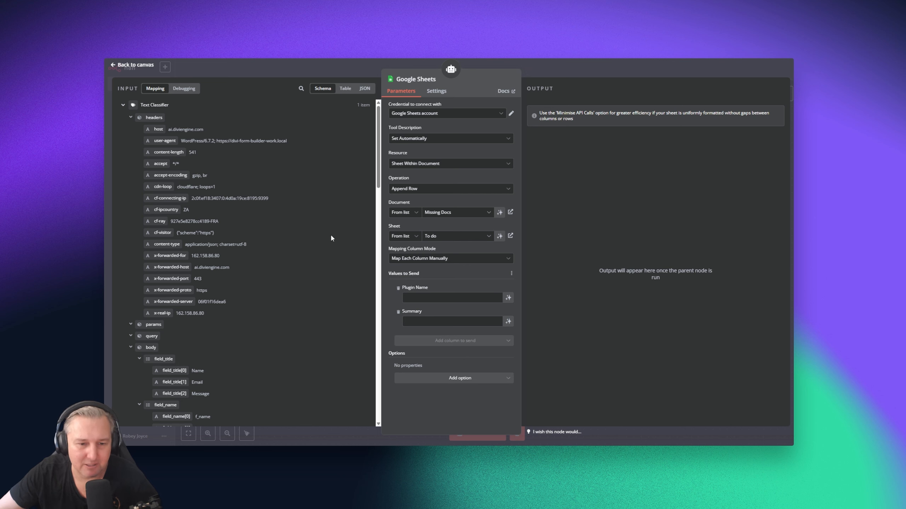
scroll(270, 269, "down", 3)
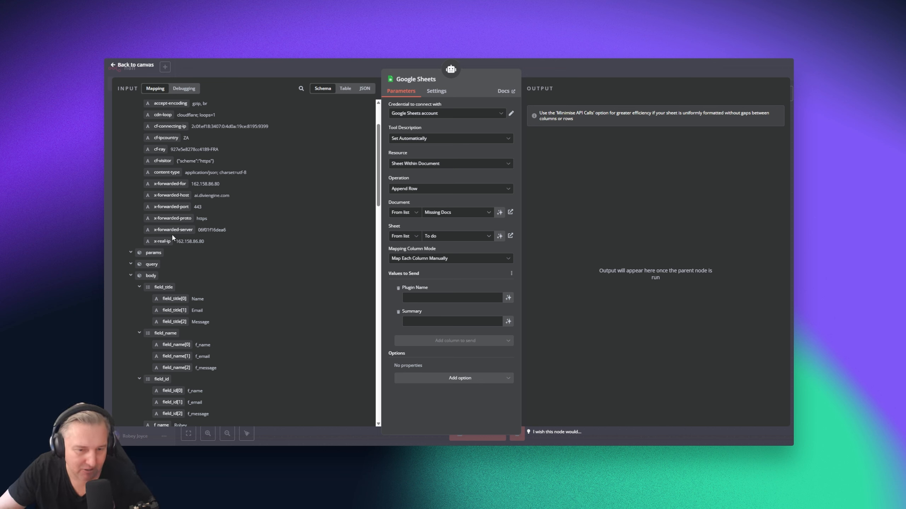
left_click(508, 299)
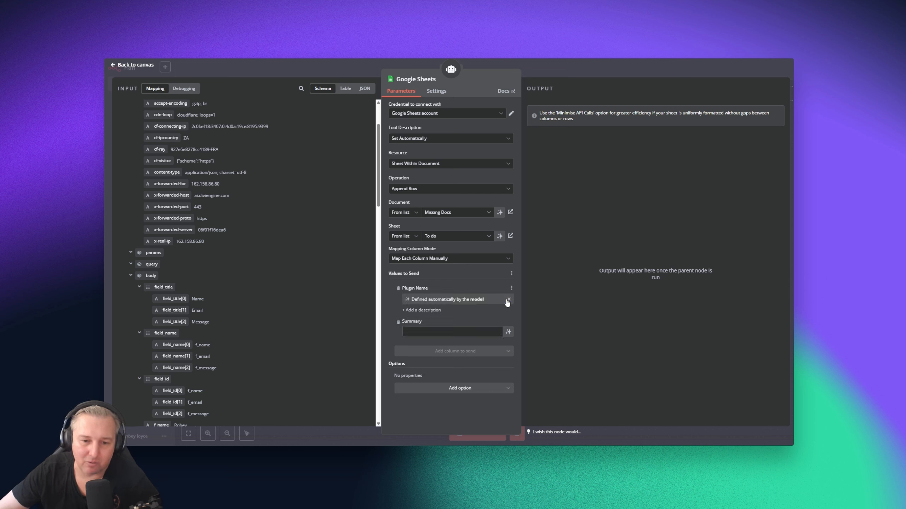
left_click(508, 333)
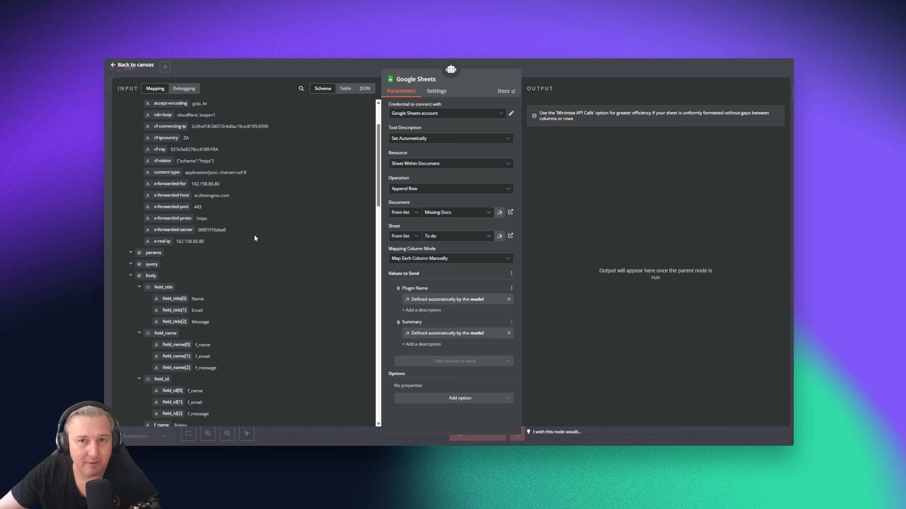
Spread out the AI Agent, Google Sheets and OpenAI Chat Model1 nodes, then run the AI Agent
left_click(119, 64)
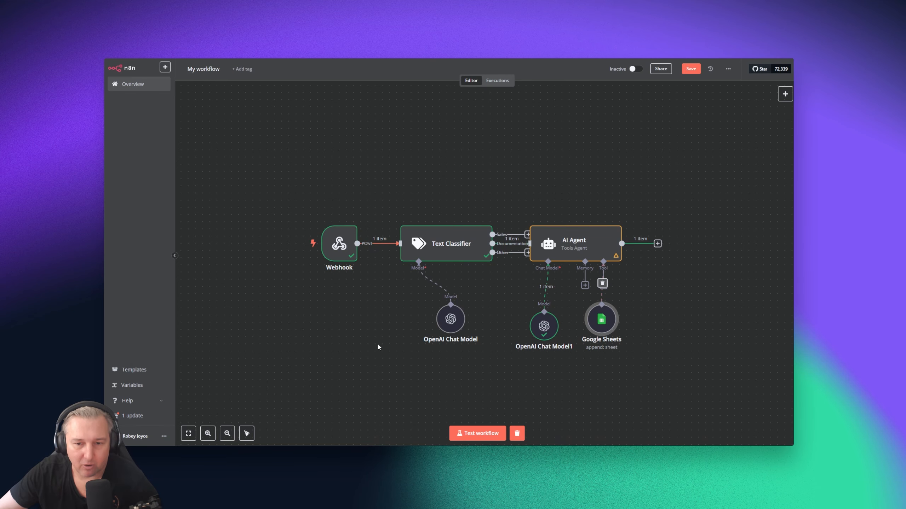
left_click_drag(595, 244, 680, 216)
left_click_drag(605, 323, 728, 322)
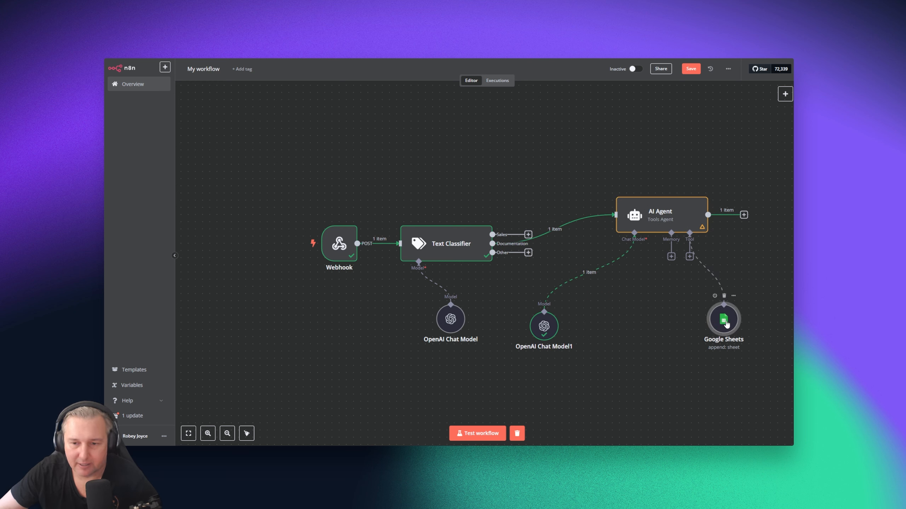
left_click_drag(543, 326, 630, 326)
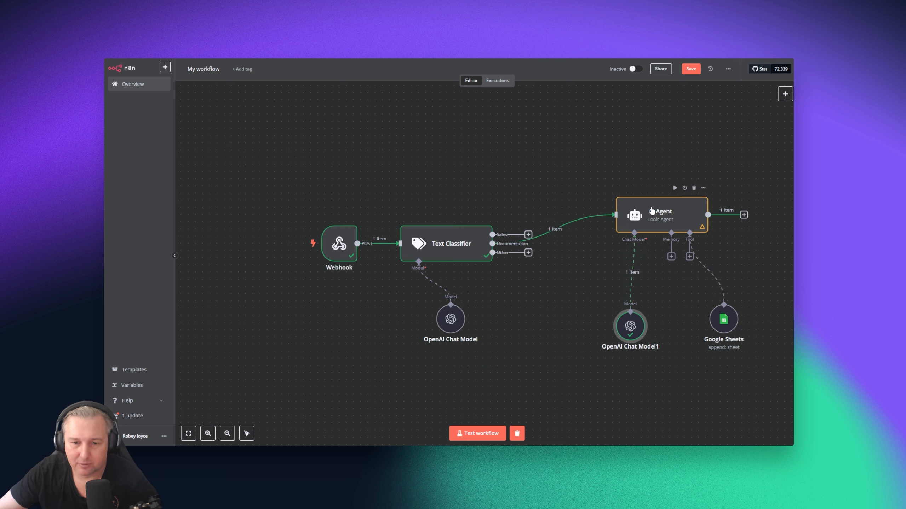
left_click(674, 189)
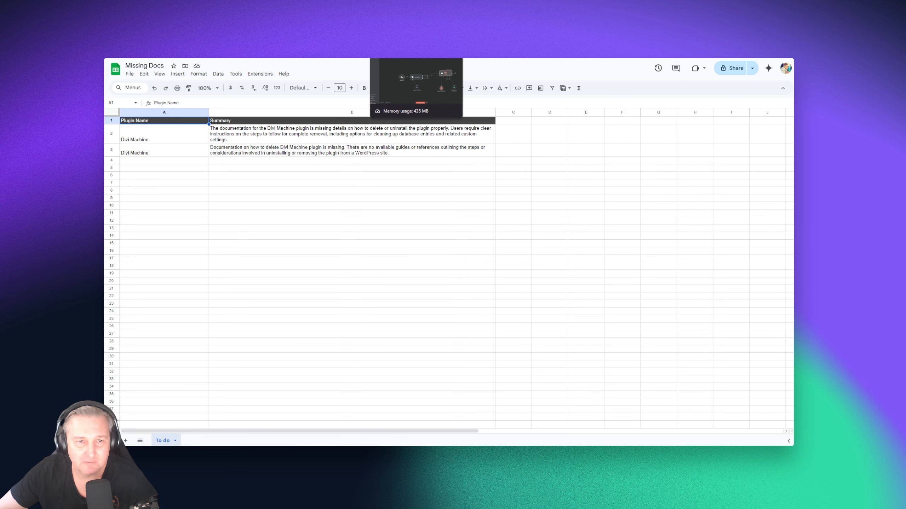
Check the appended Divi Machine rows in Missing Docs, then reopen the Google Sheets tool settings
left_click(403, 34)
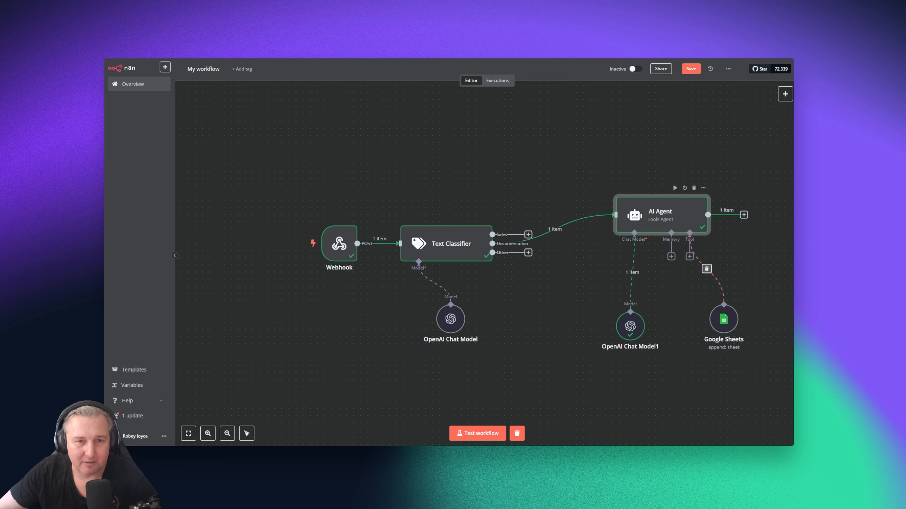
left_click(338, 34)
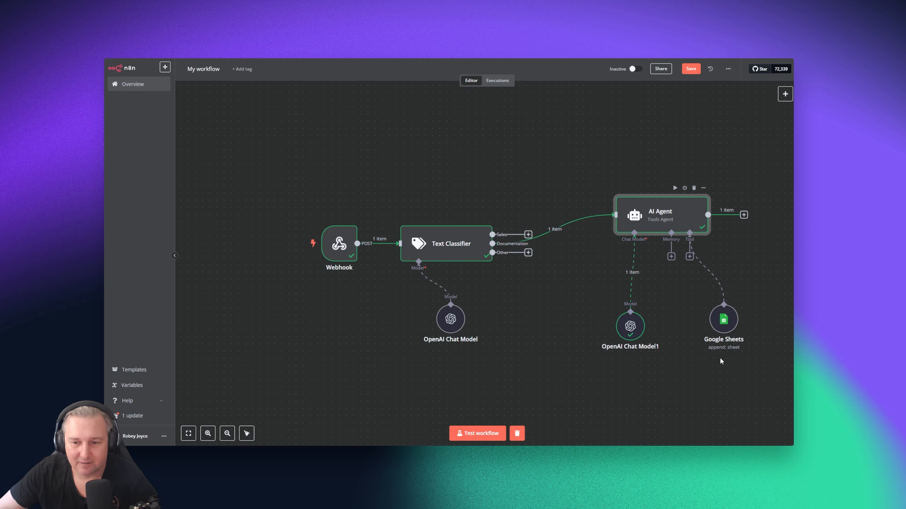
double_click(722, 319)
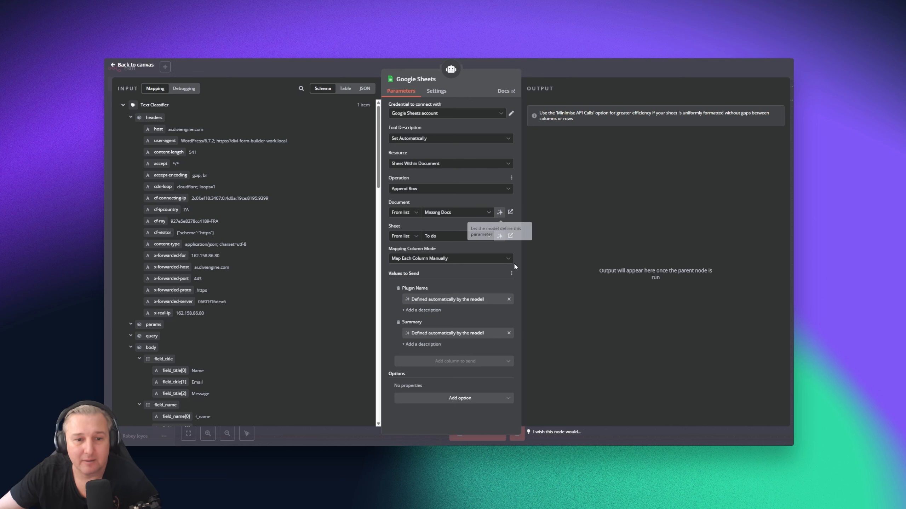
Save the workflow, clear the previous execution data, and start a test run awaiting the webhook
left_click(129, 67)
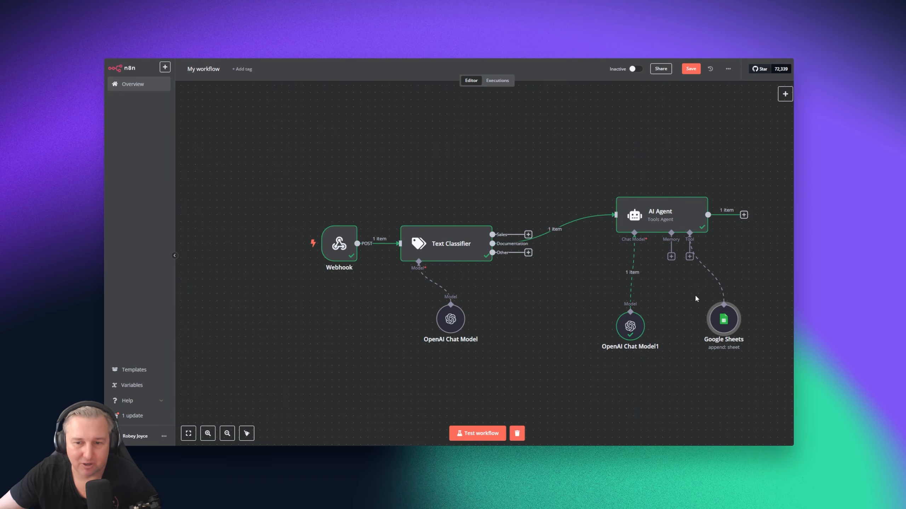
left_click(691, 69)
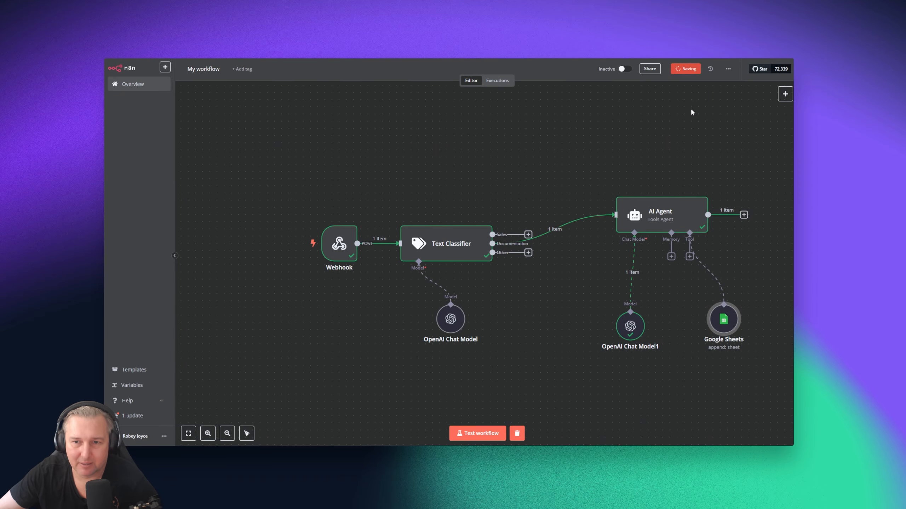
left_click(517, 433)
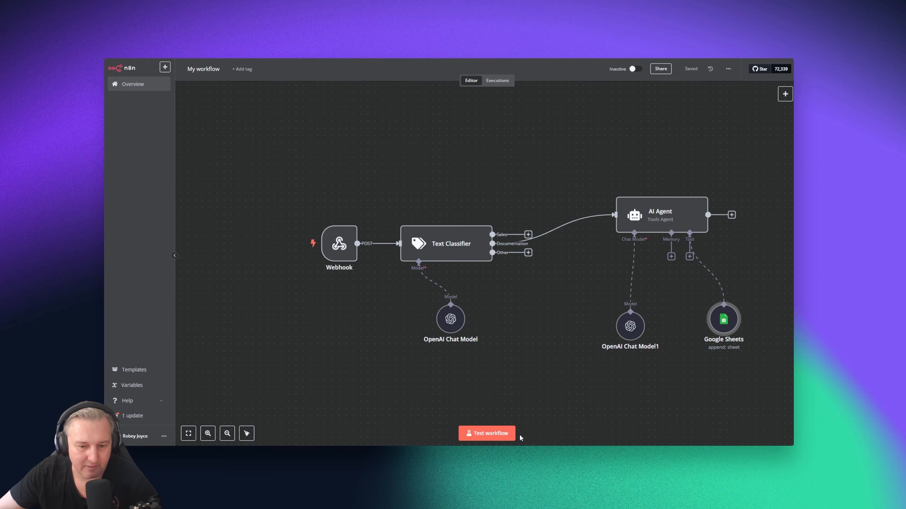
left_click(487, 434)
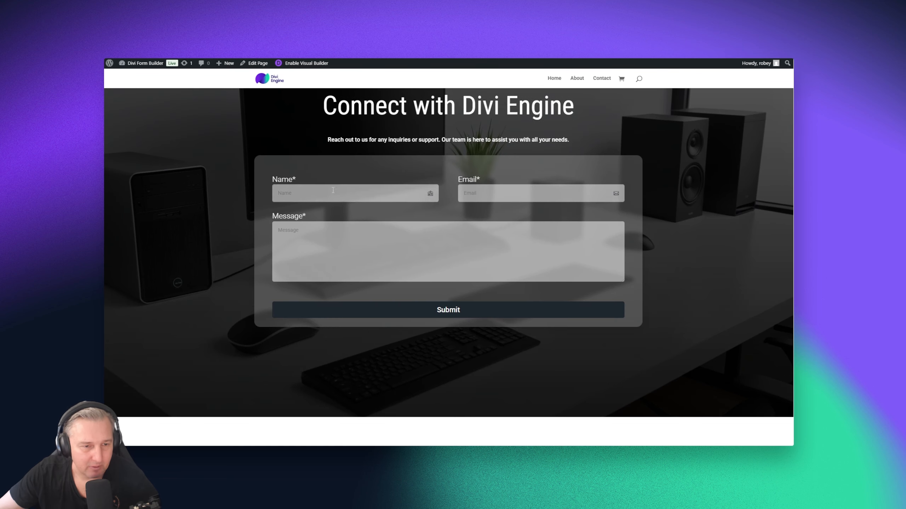
Submit the contact form with a name, e-mail and the question 'Where are the docs regarding Linked post types in Divi Machine'
left_click(333, 192)
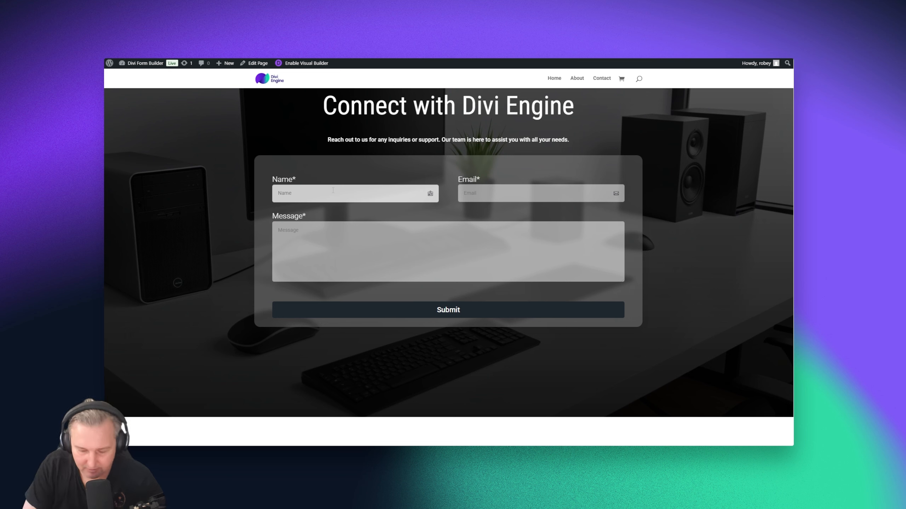
type("Bob")
key("Tab")
type("b")
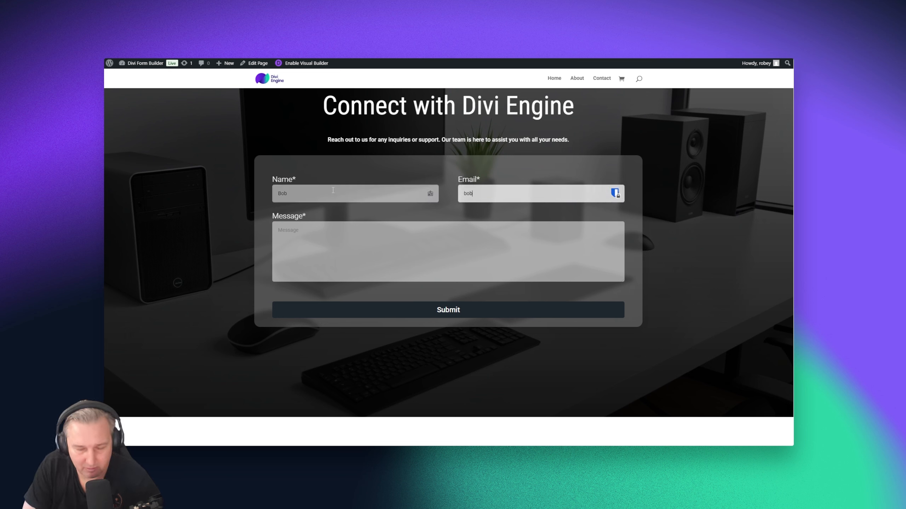
type("ob@bob.com")
key("Tab")
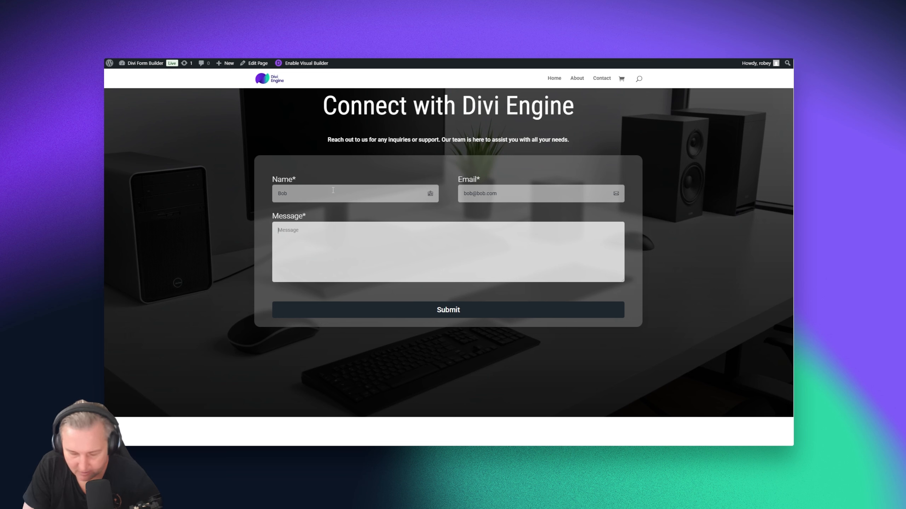
type("Where are the doc")
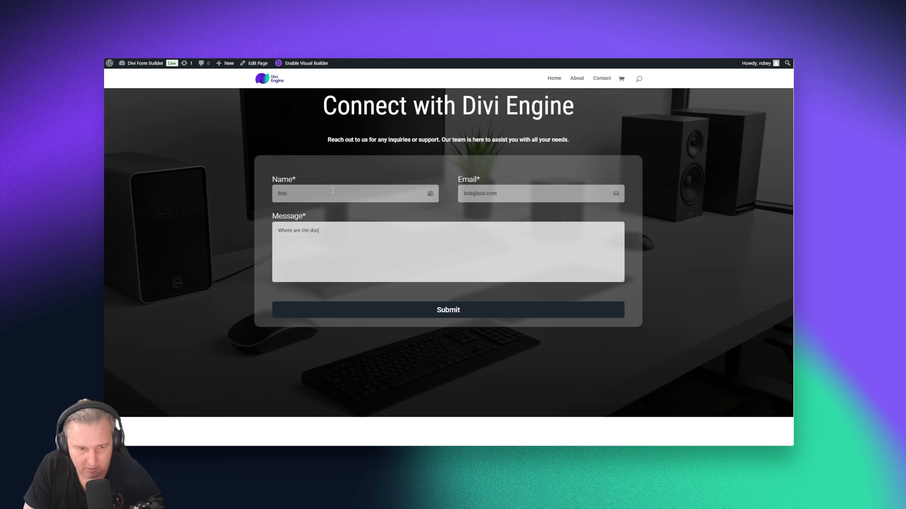
type("s regar")
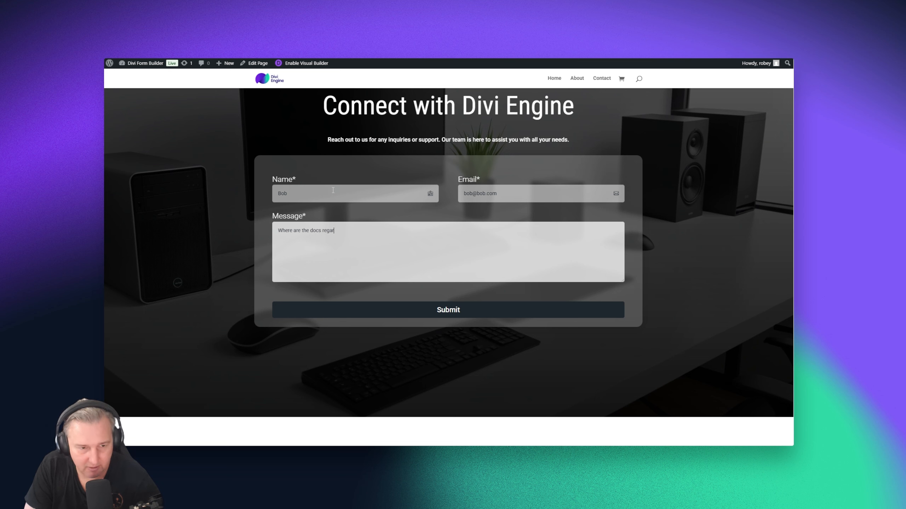
type("ding Linked")
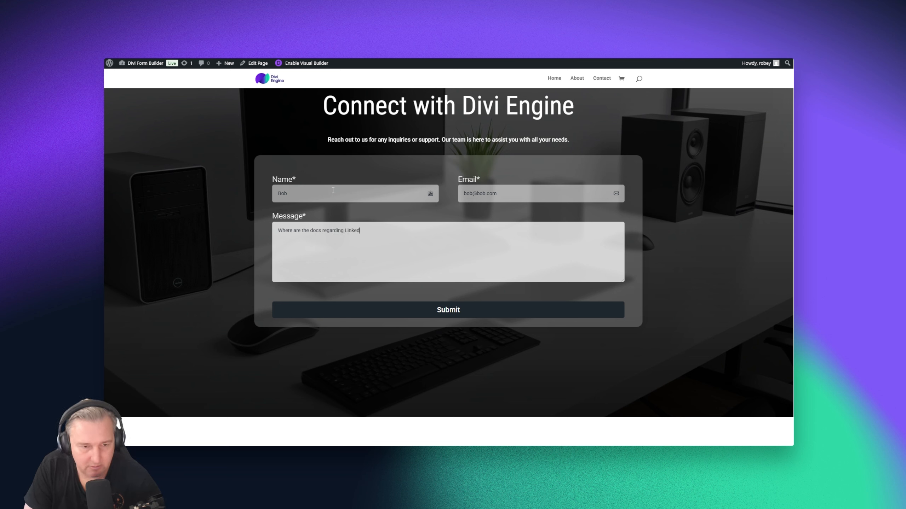
type(" post types i")
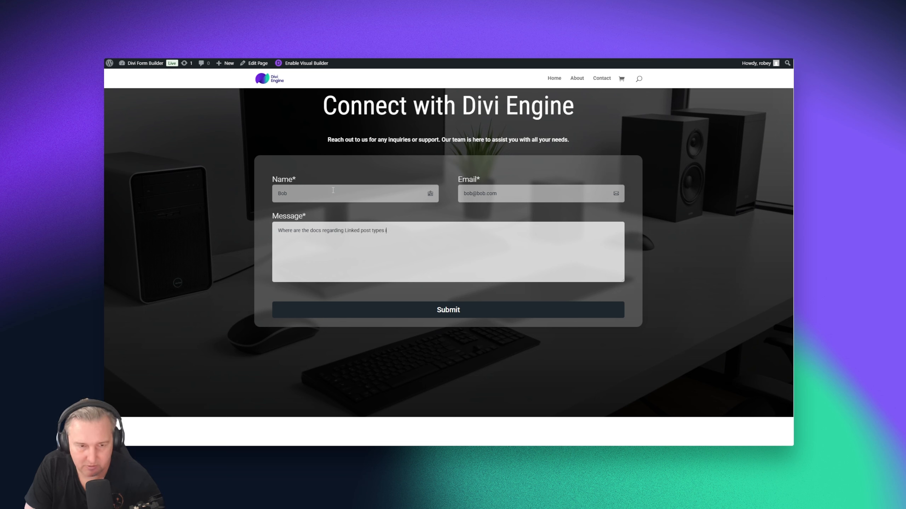
type("n Divi Mac")
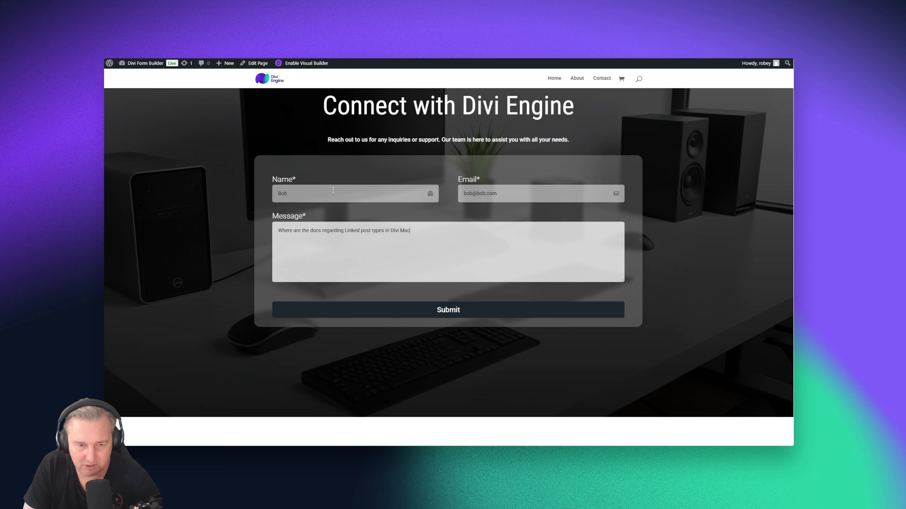
type("hine")
left_click(477, 311)
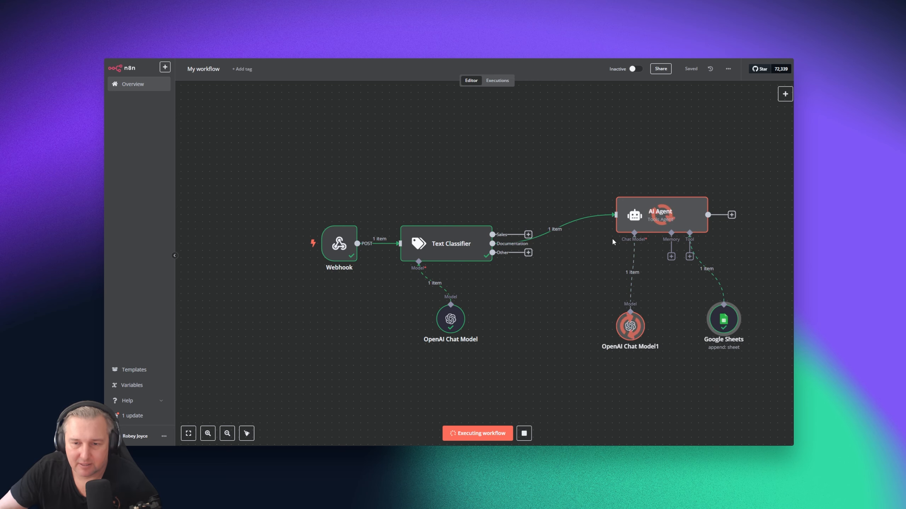
Back in n8n, let the run finish, logging 'Linked post types documentation is missing' in Missing Docs
left_click(448, 46)
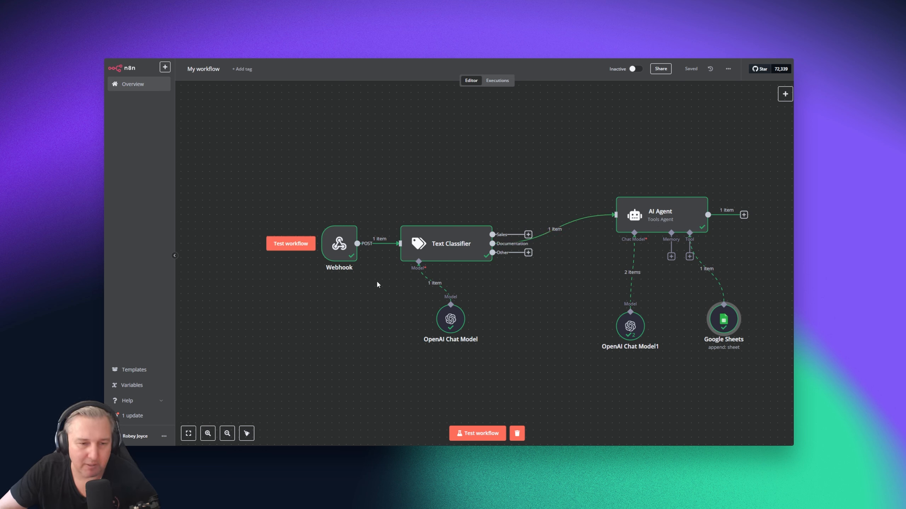
Attach a 'No Operation, do nothing' node to the Text Classifier's Other output and move it lower
left_click(529, 253)
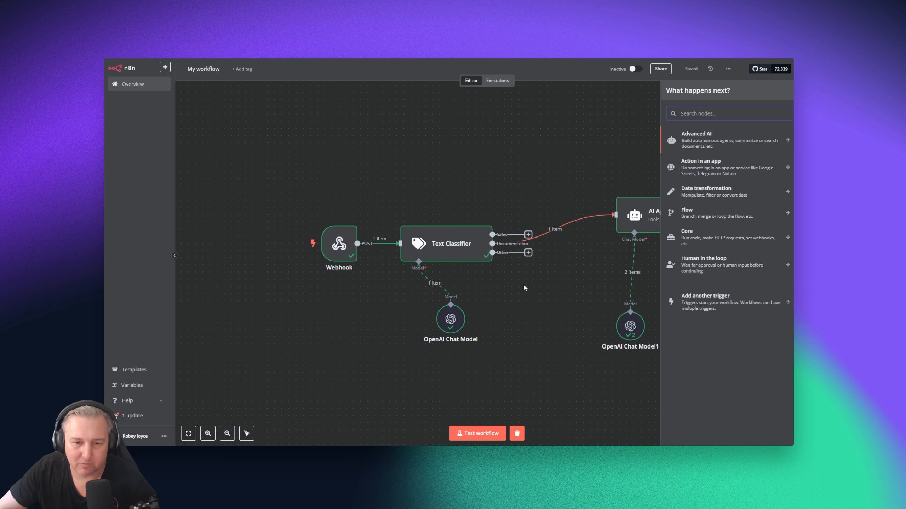
type("noh")
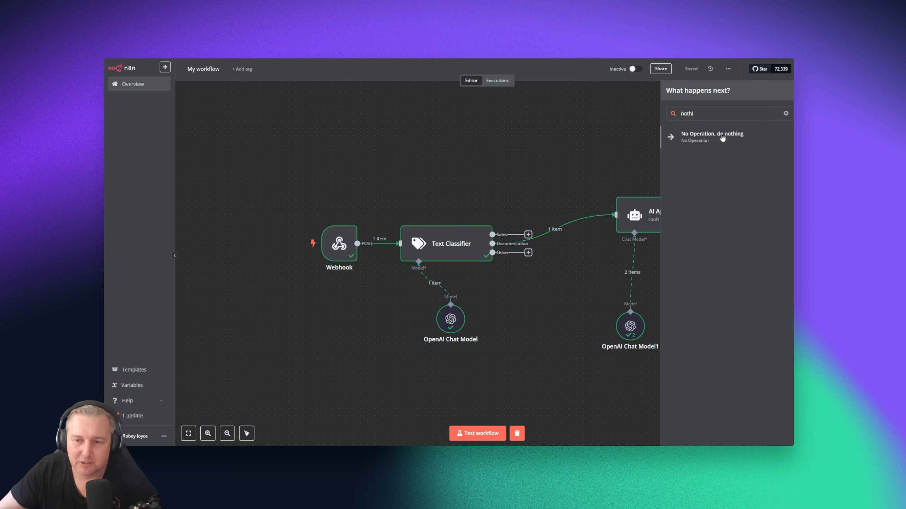
left_click(722, 138)
left_click(125, 69)
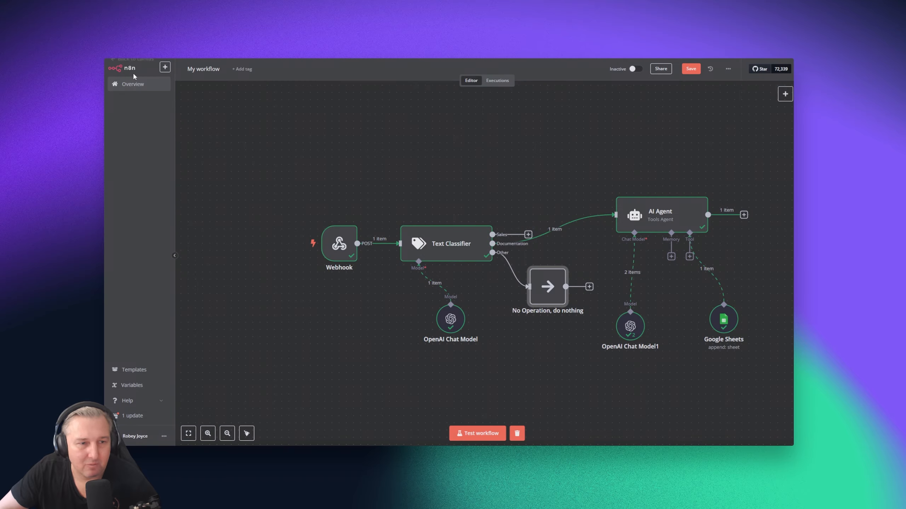
left_click_drag(542, 283, 543, 314)
left_click(528, 235)
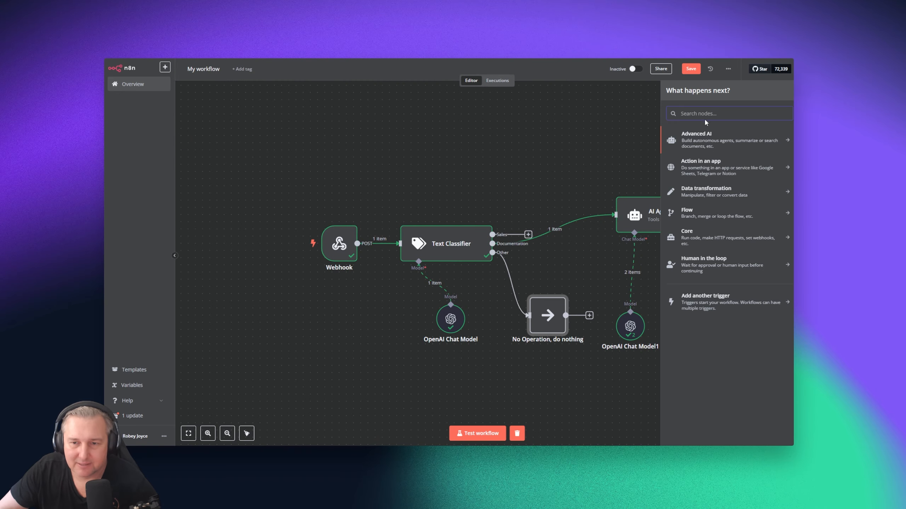
left_click(549, 384)
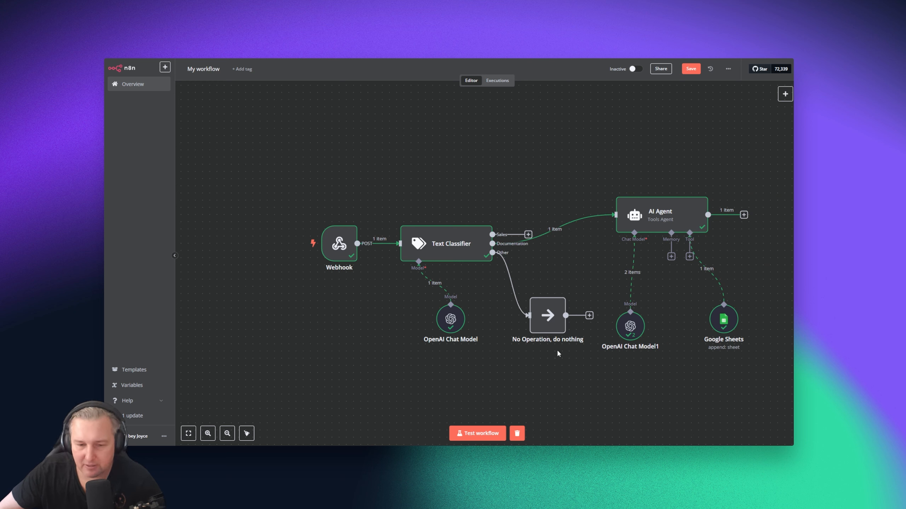
mouse_move(545, 310)
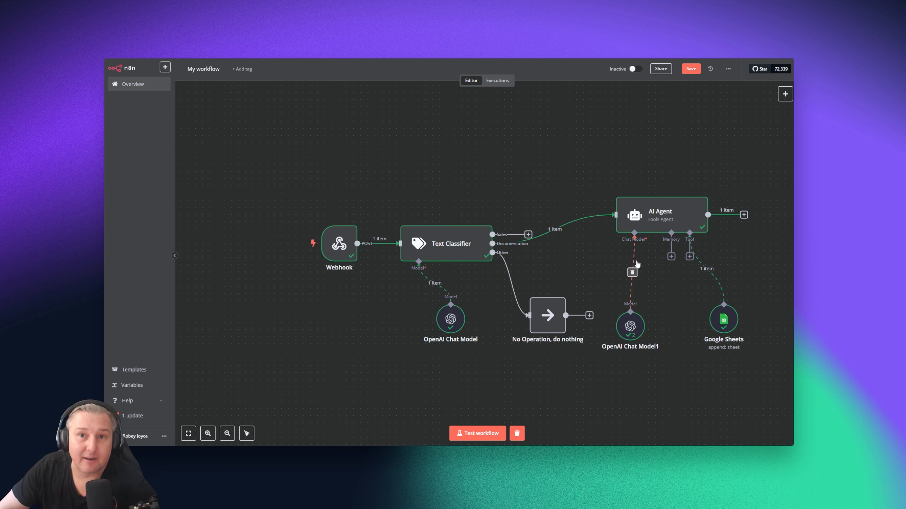
Add a Twilio 'Send an SMS/MMS/WhatsApp message' node to the Text Classifier's Sales branch
left_click(743, 214)
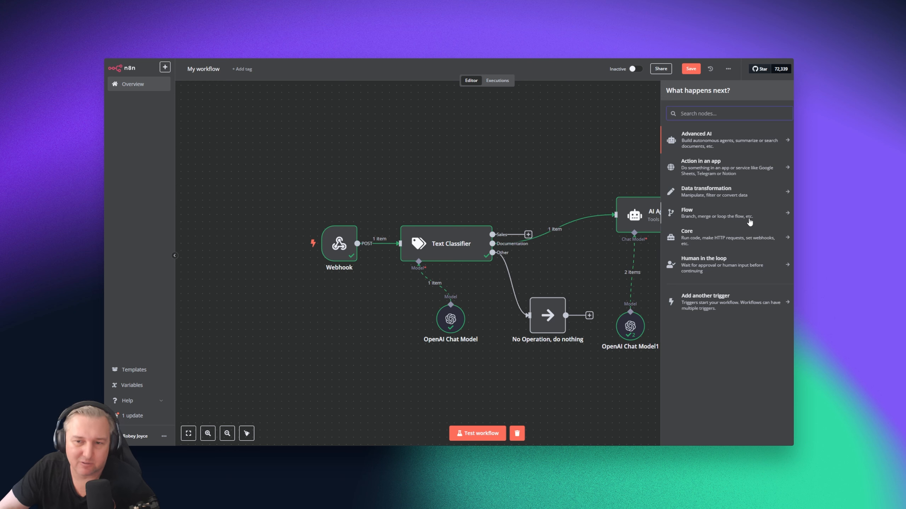
left_click(568, 250)
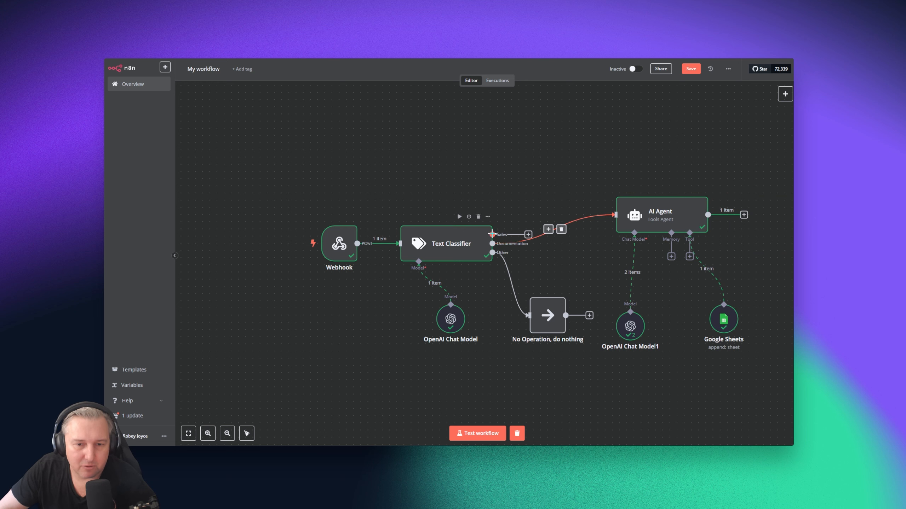
left_click(528, 234)
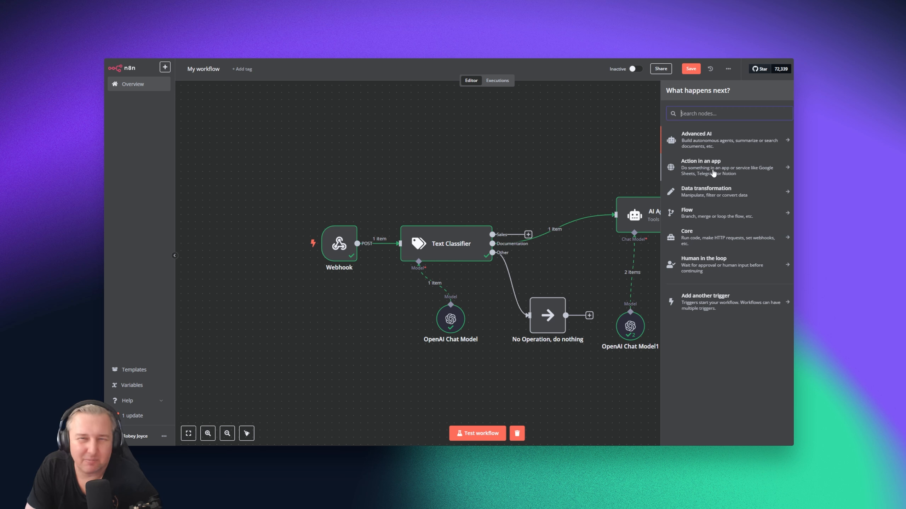
type("twili")
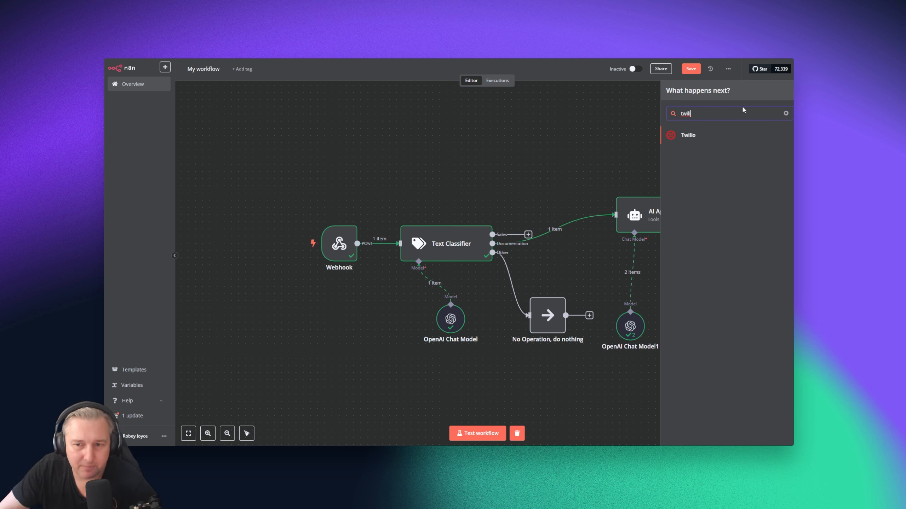
left_click(711, 135)
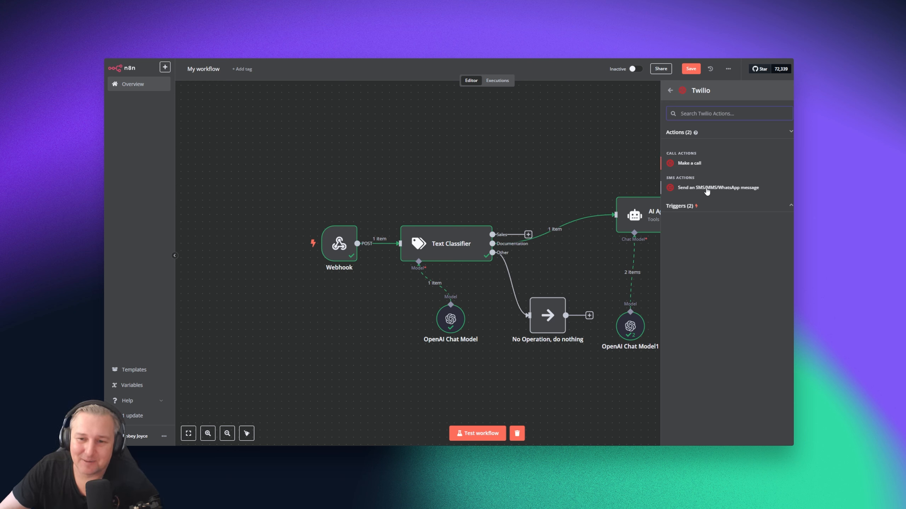
left_click(736, 192)
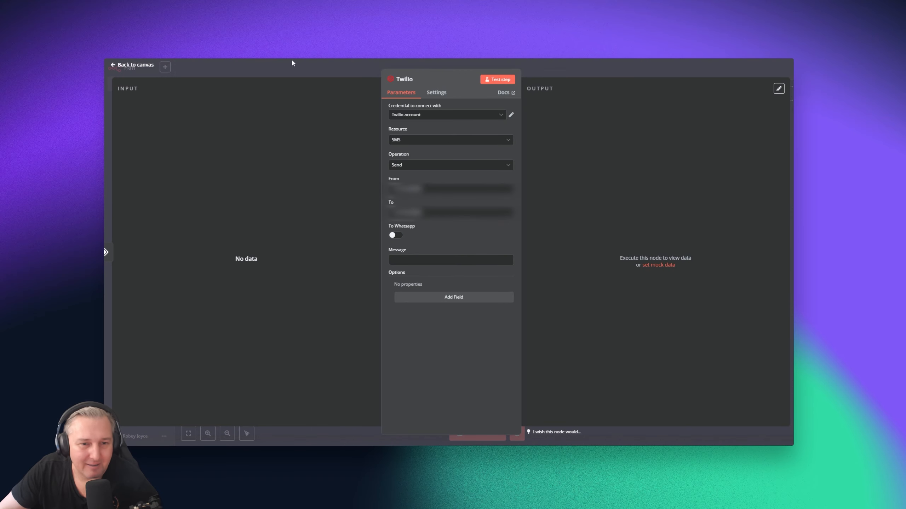
left_click(470, 115)
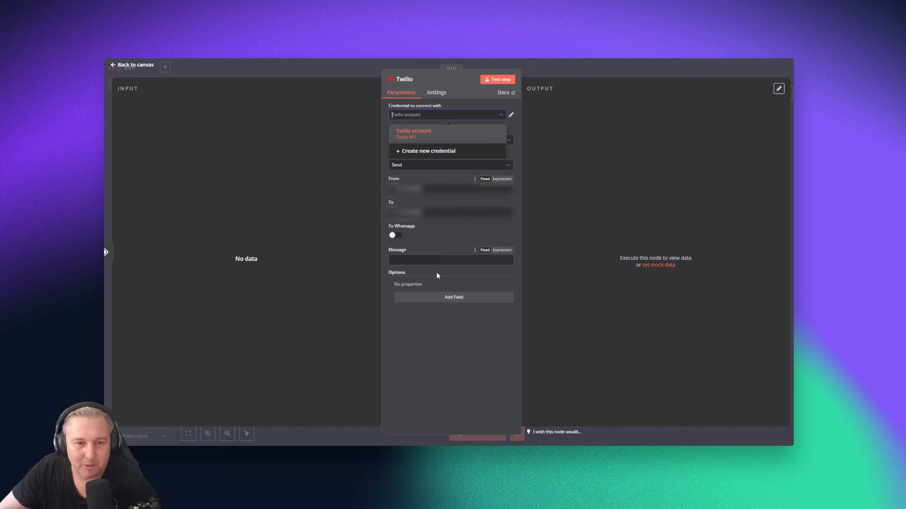
left_click(415, 390)
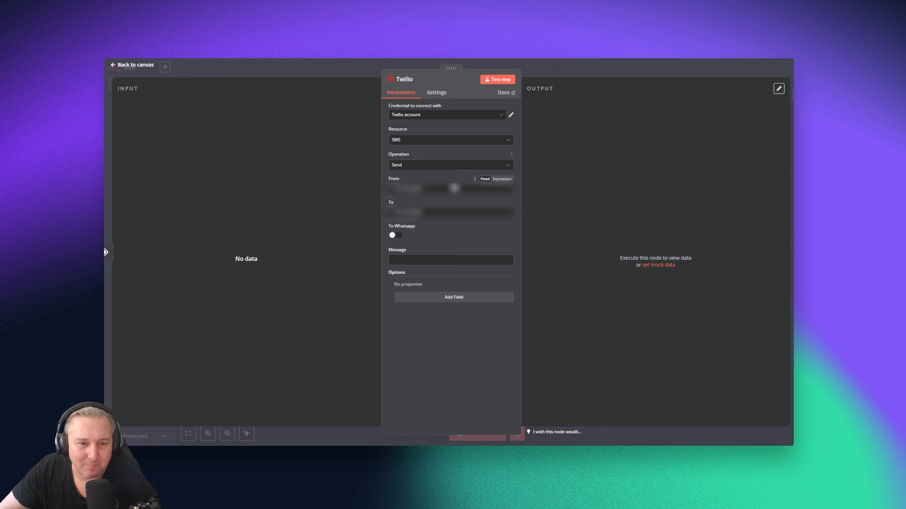
left_click(415, 144)
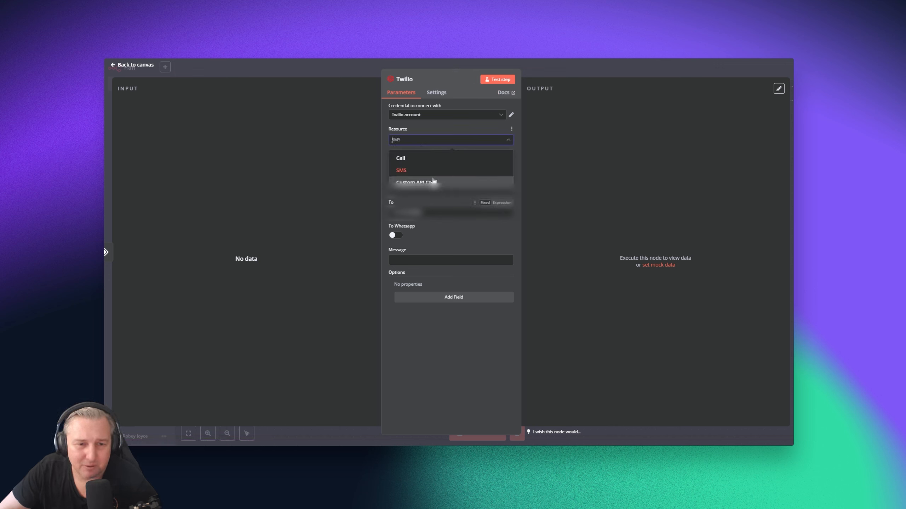
left_click(439, 327)
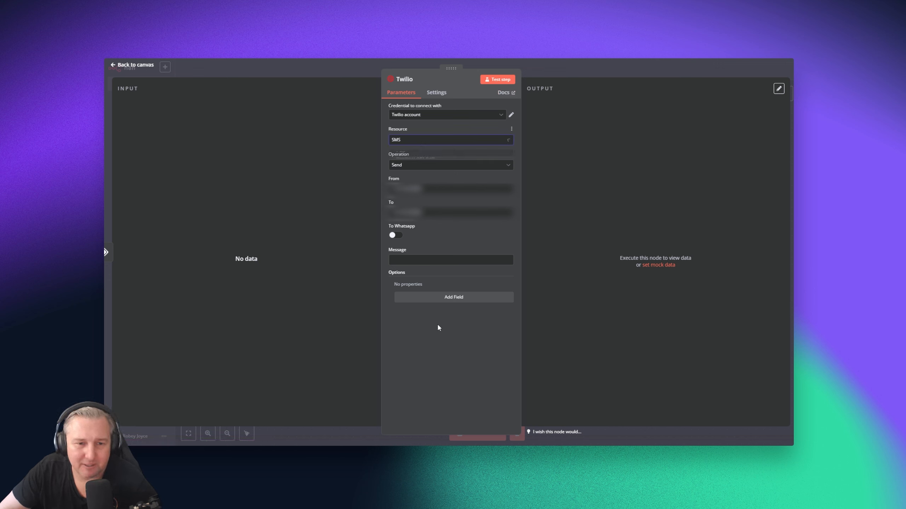
left_click(421, 166)
left_click(455, 321)
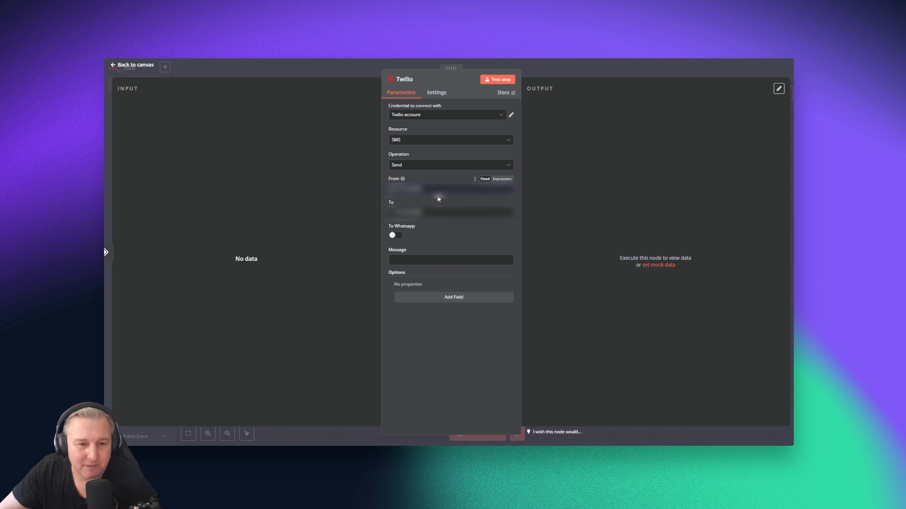
left_click(424, 214)
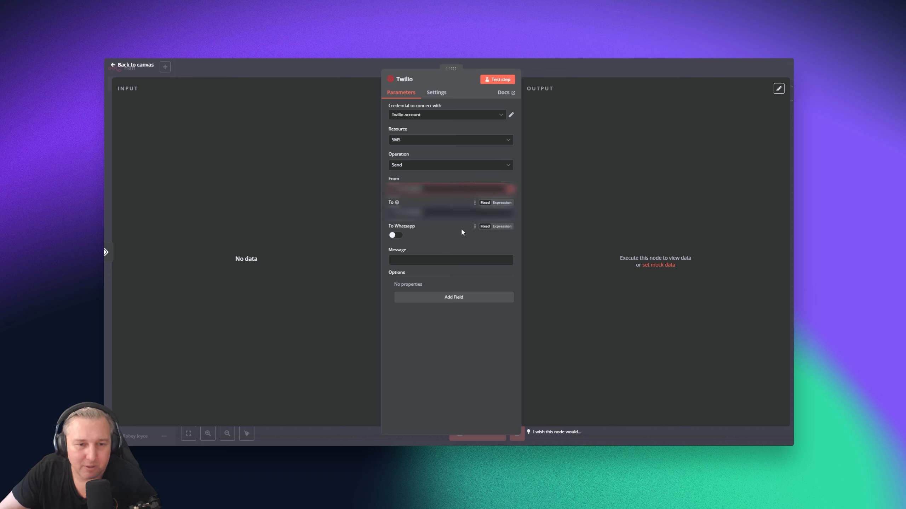